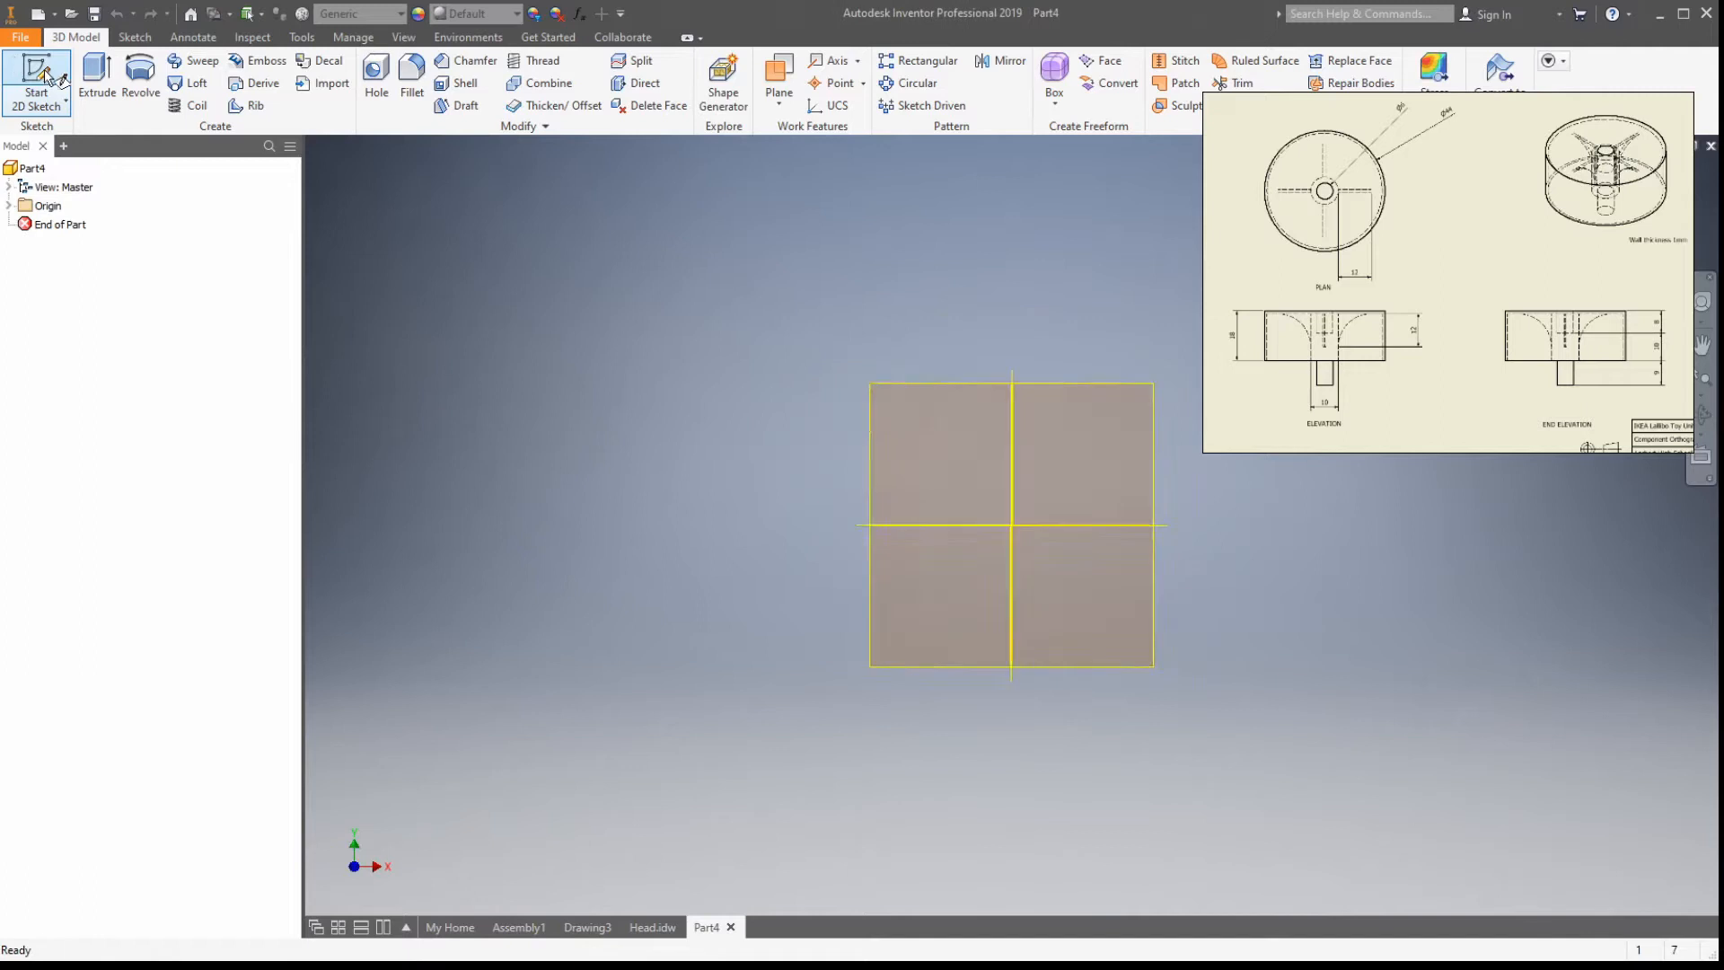
Step: Sketch a circle centred on the origin on the XZ plane and dimension its diameter as 44 mm
left_click(991, 600)
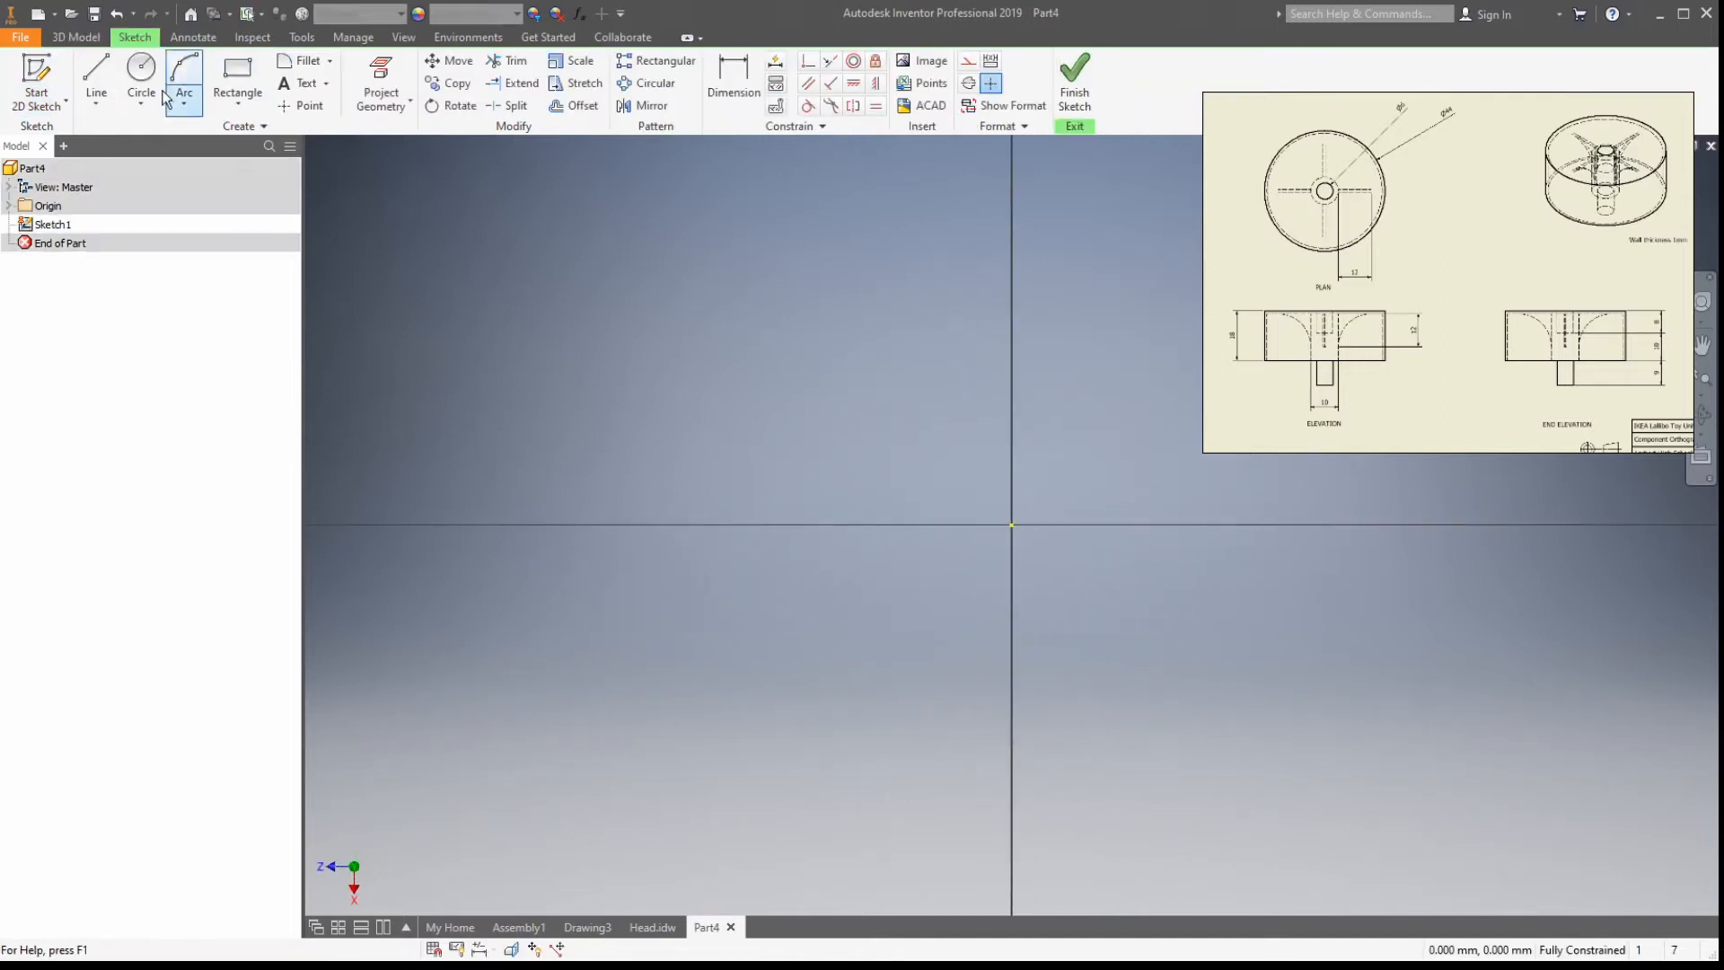
left_click(145, 74)
left_click(1012, 524)
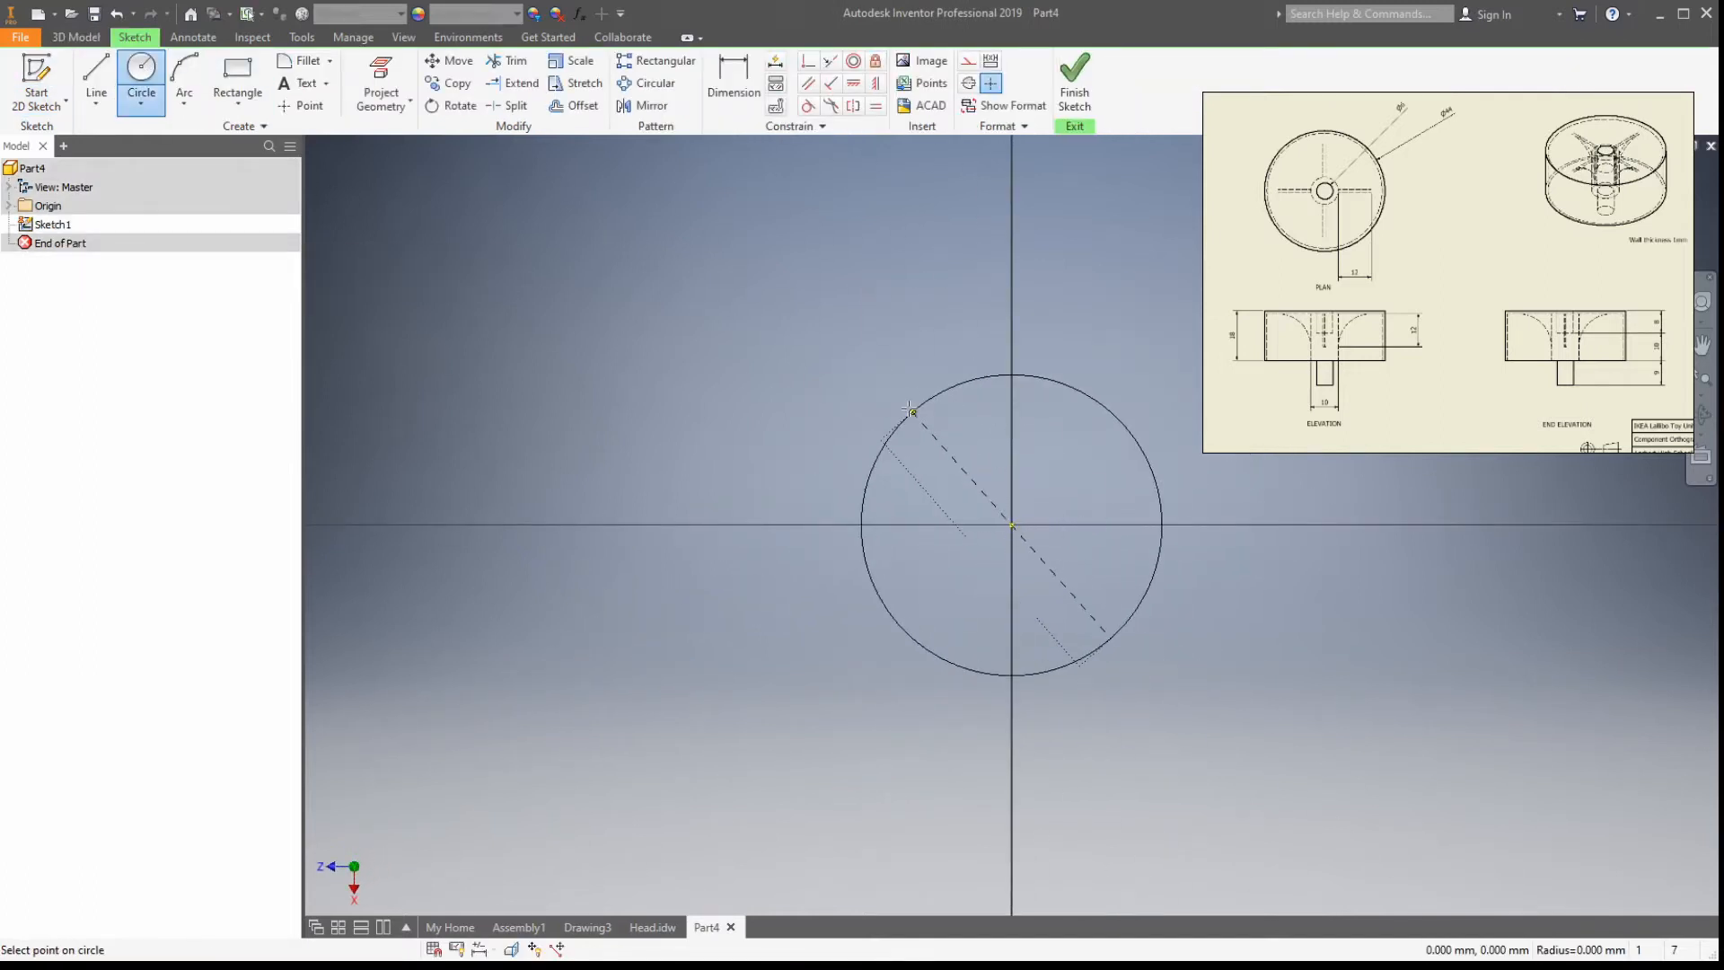
left_click(814, 343)
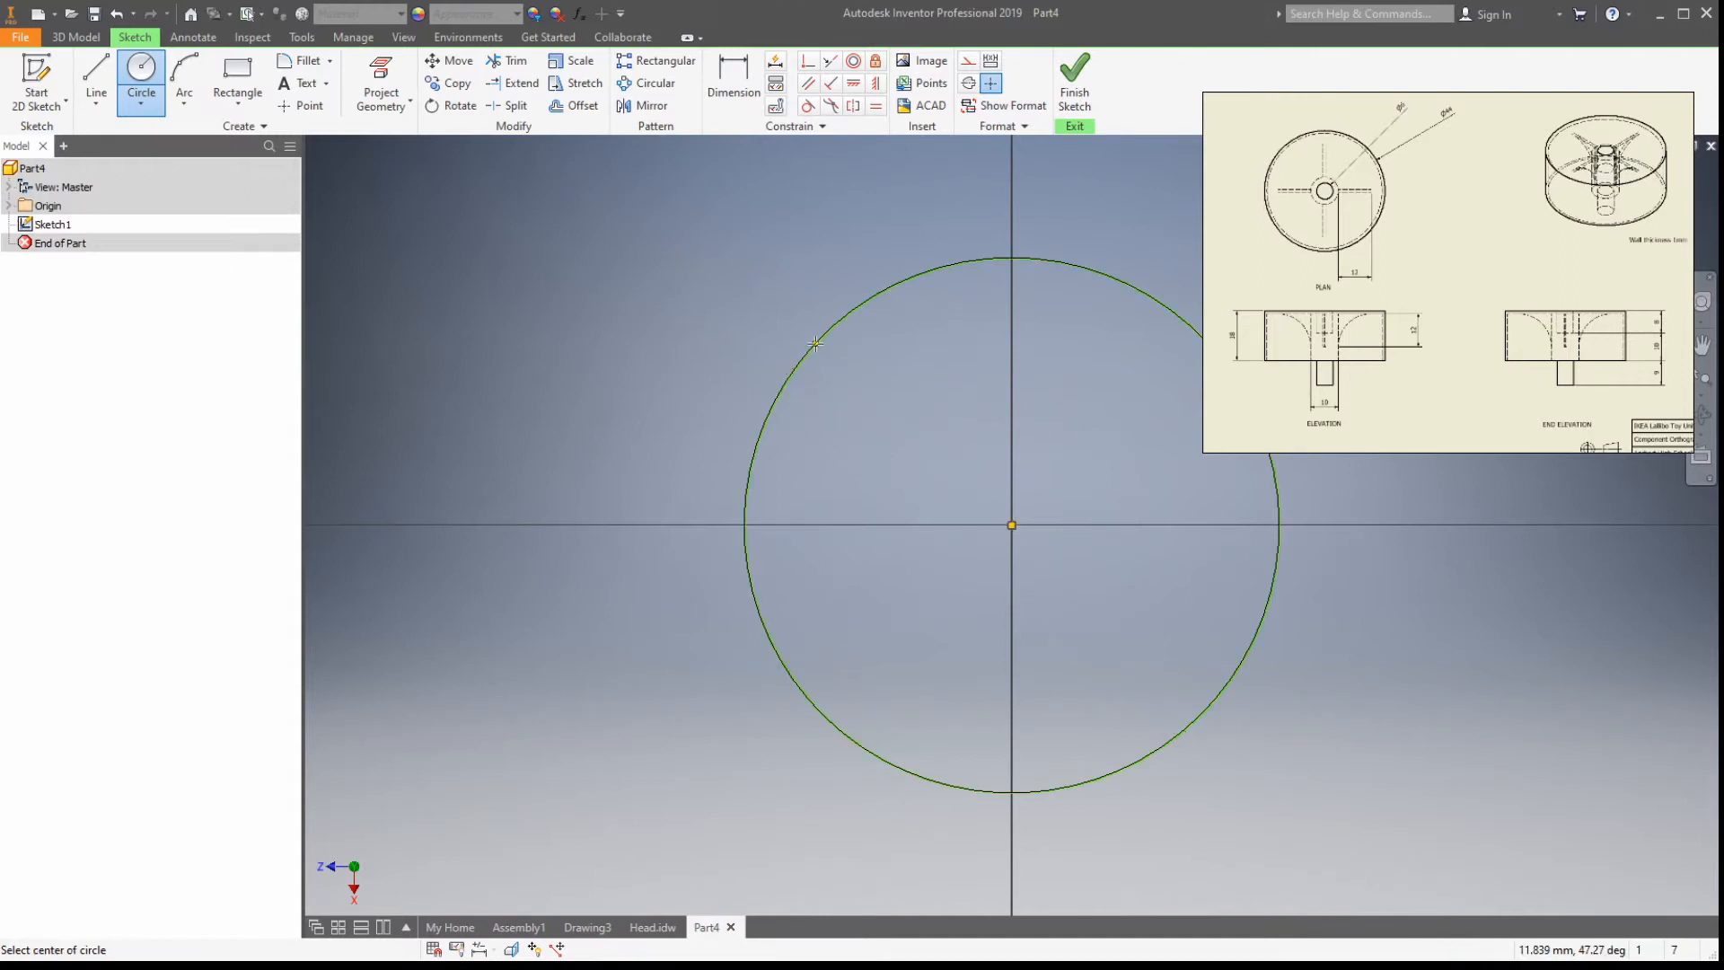
key("d")
left_click(827, 344)
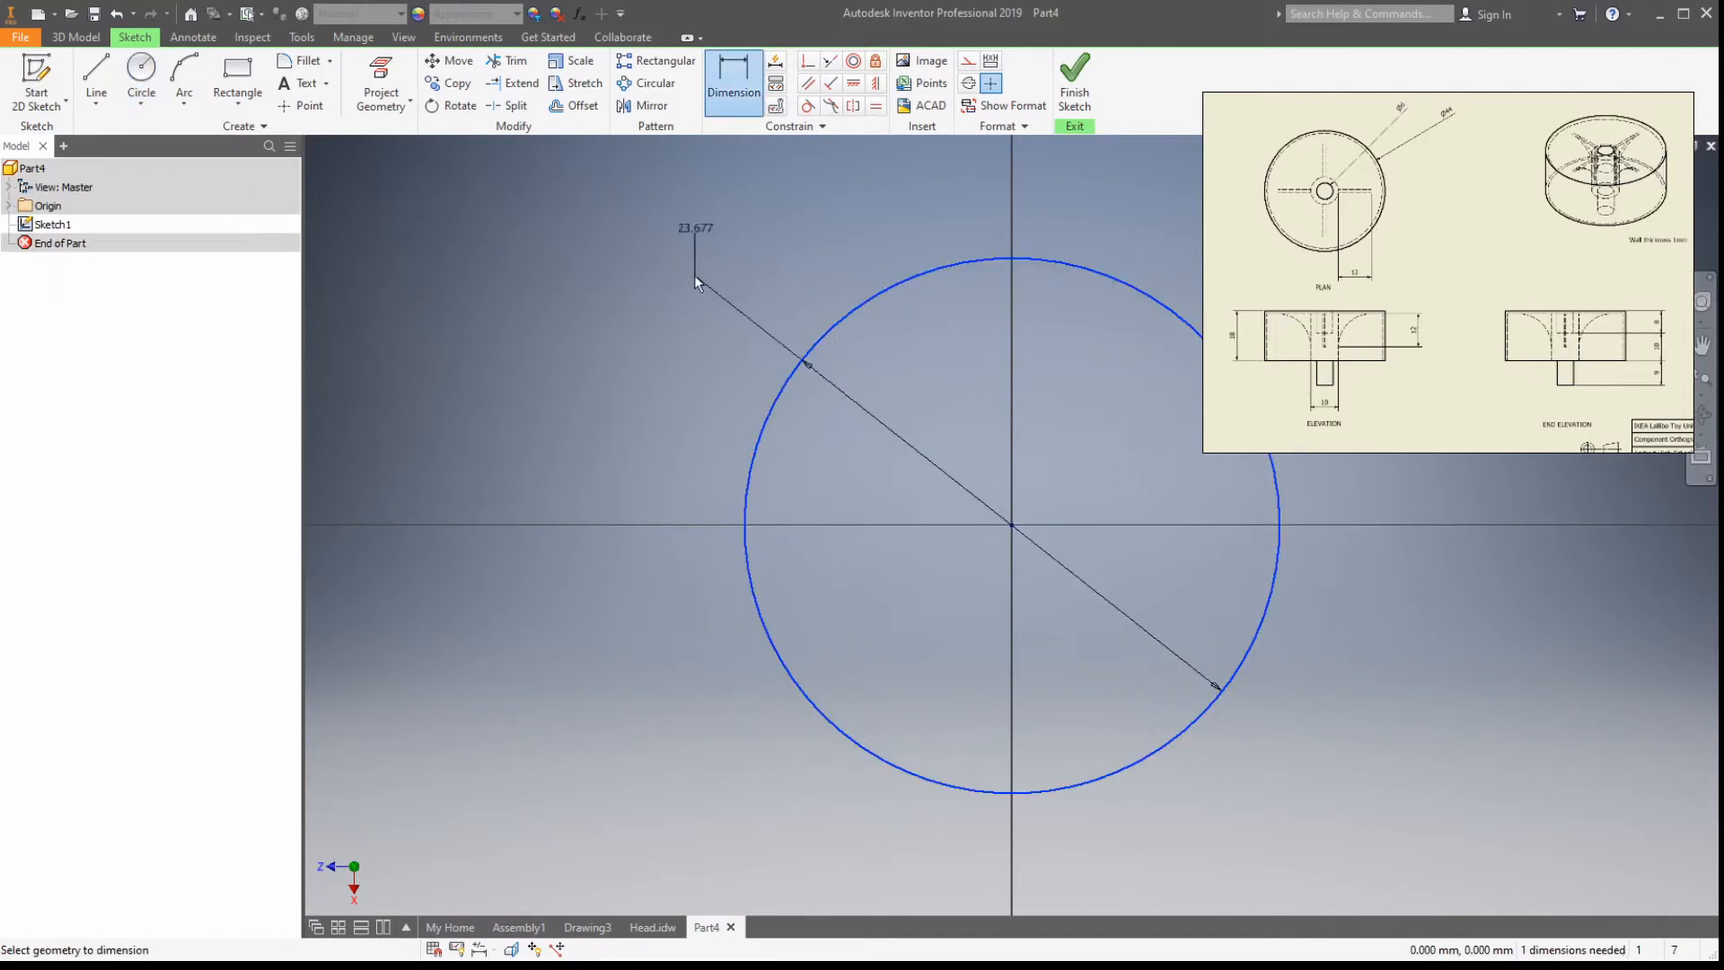
left_click(672, 271)
type("44")
key("Return")
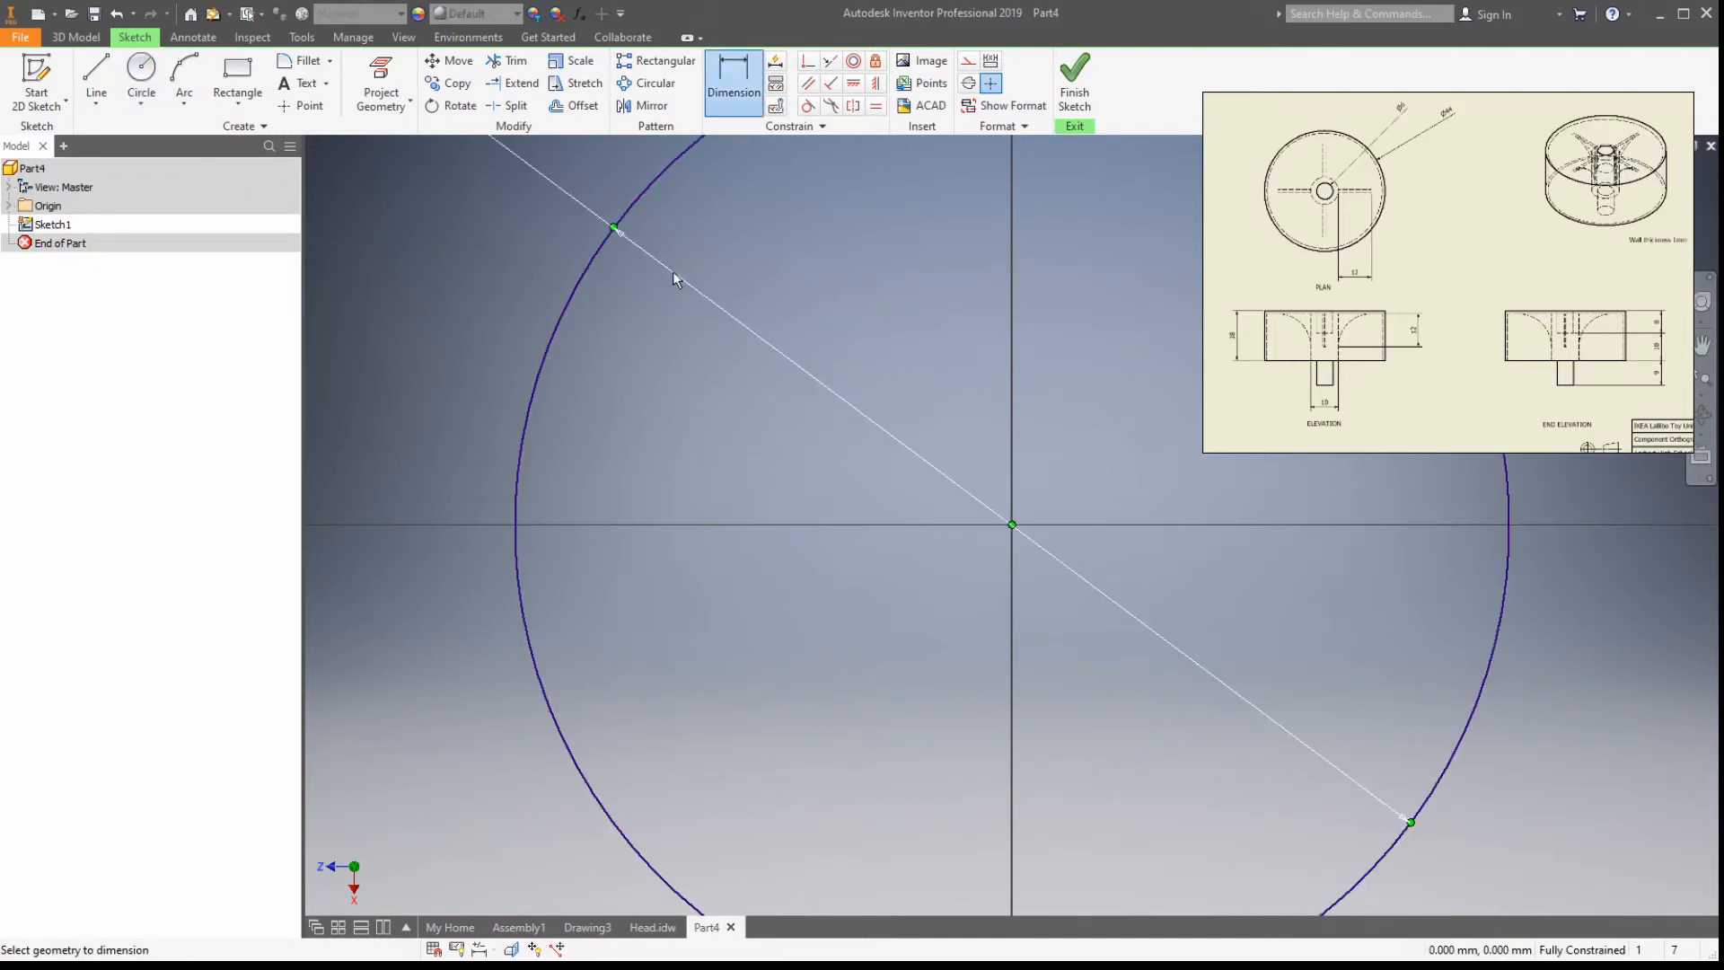
Step: Finish the sketch and extrude the circle upward 18 mm as a solid cylinder
left_click(1062, 113)
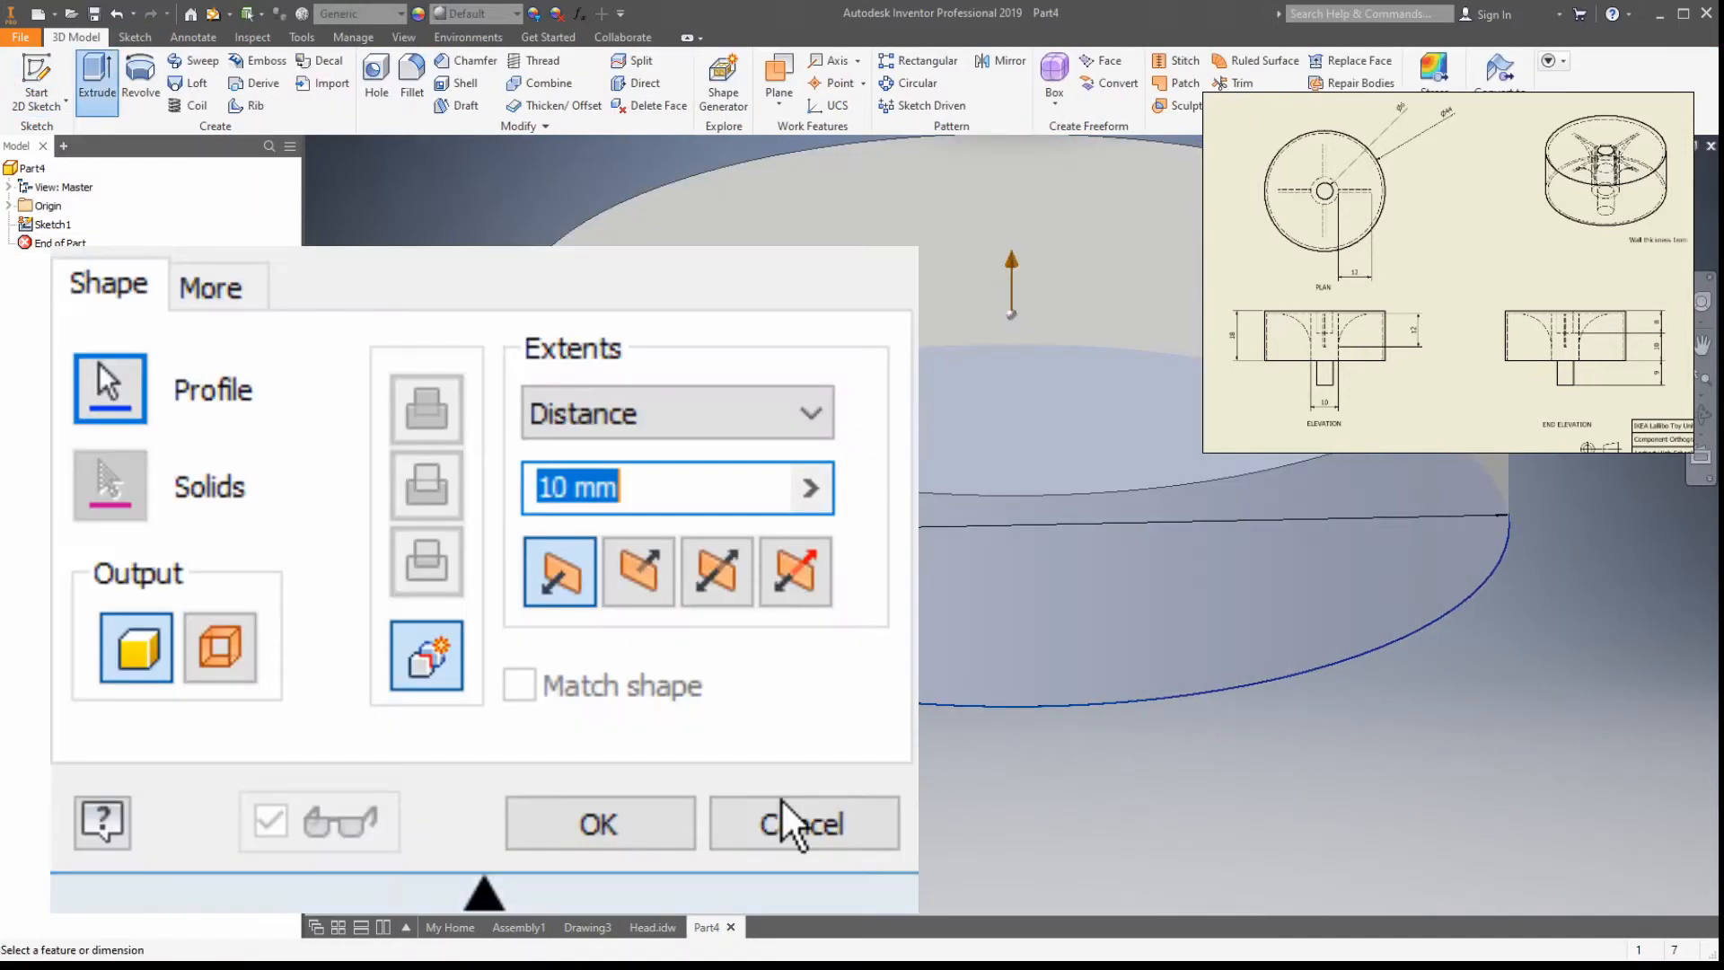
type("18")
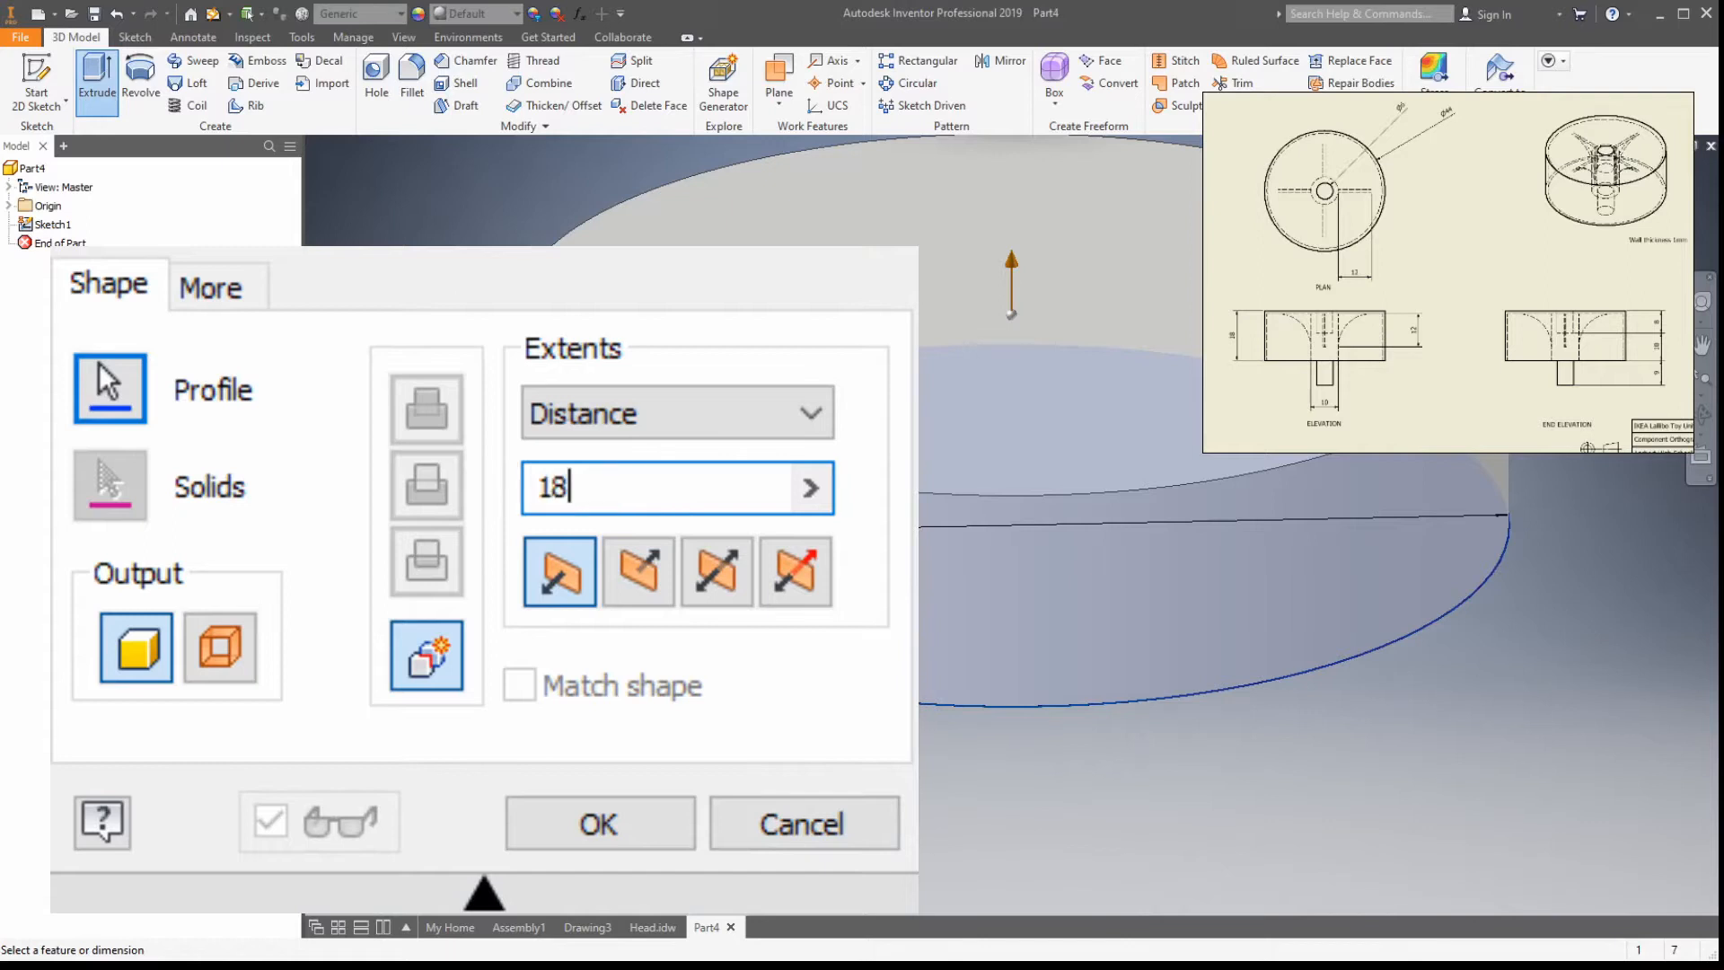
key("Return")
Step: Shell the cylinder inward with a 1 mm wall thickness, removing its bottom face, and review the shell's settings
scroll(1129, 531, "up", 4)
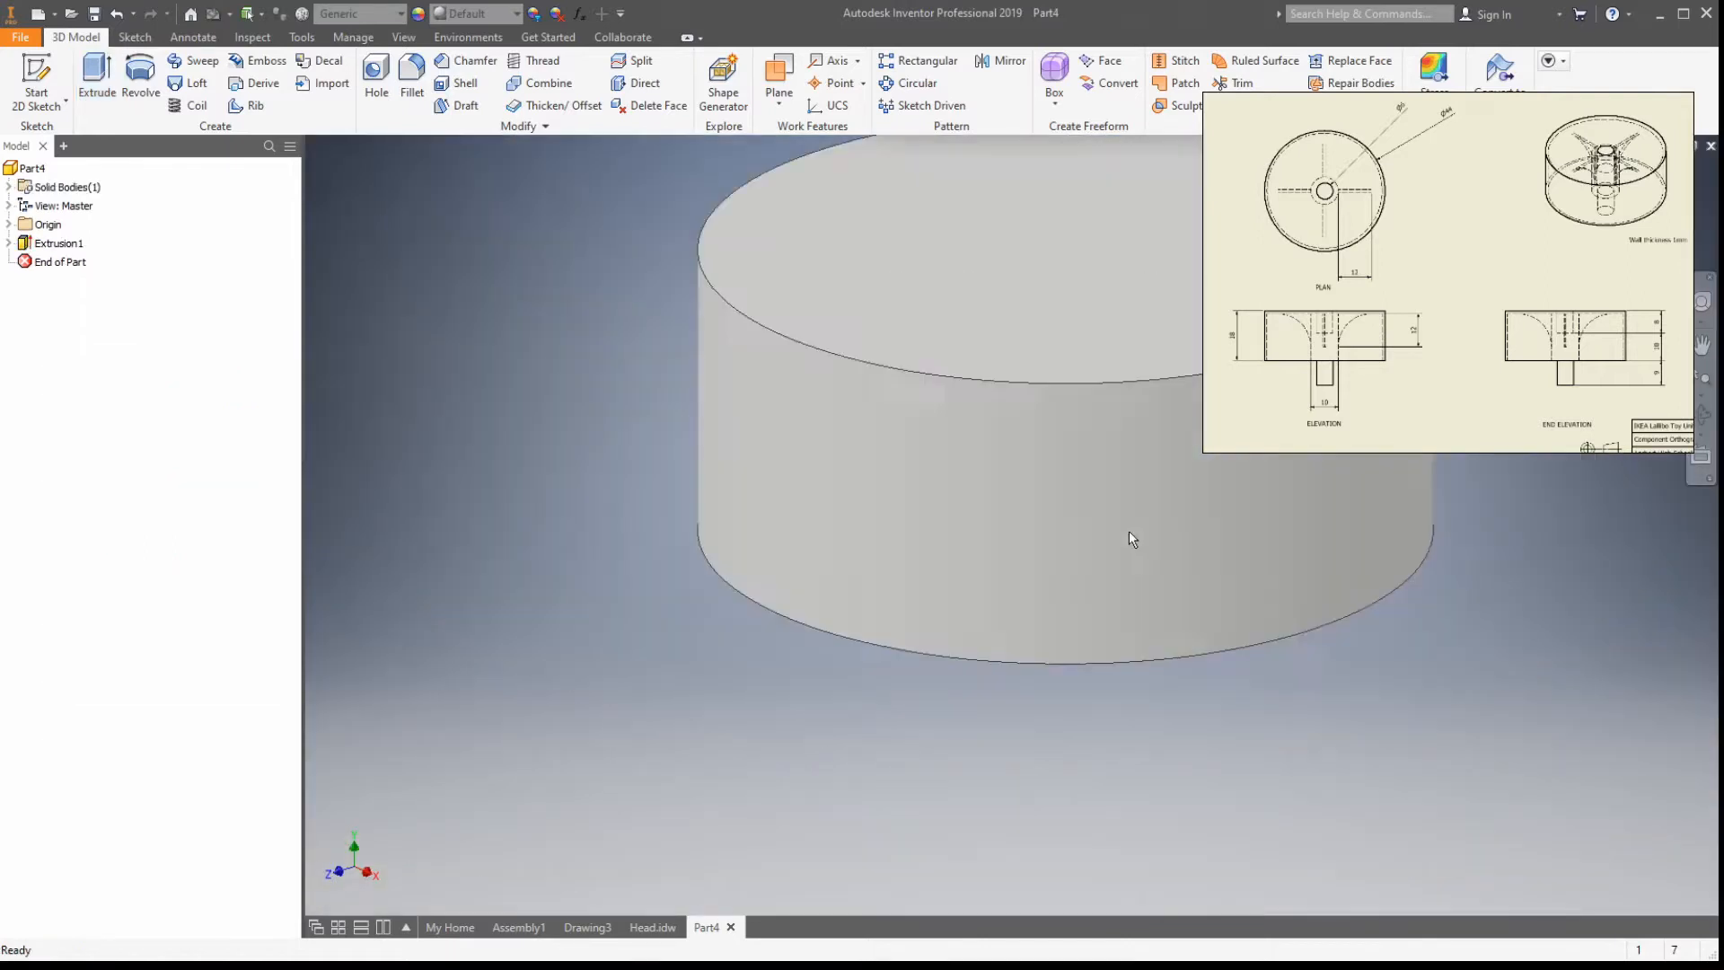
middle_click_drag(1125, 532, 950, 596)
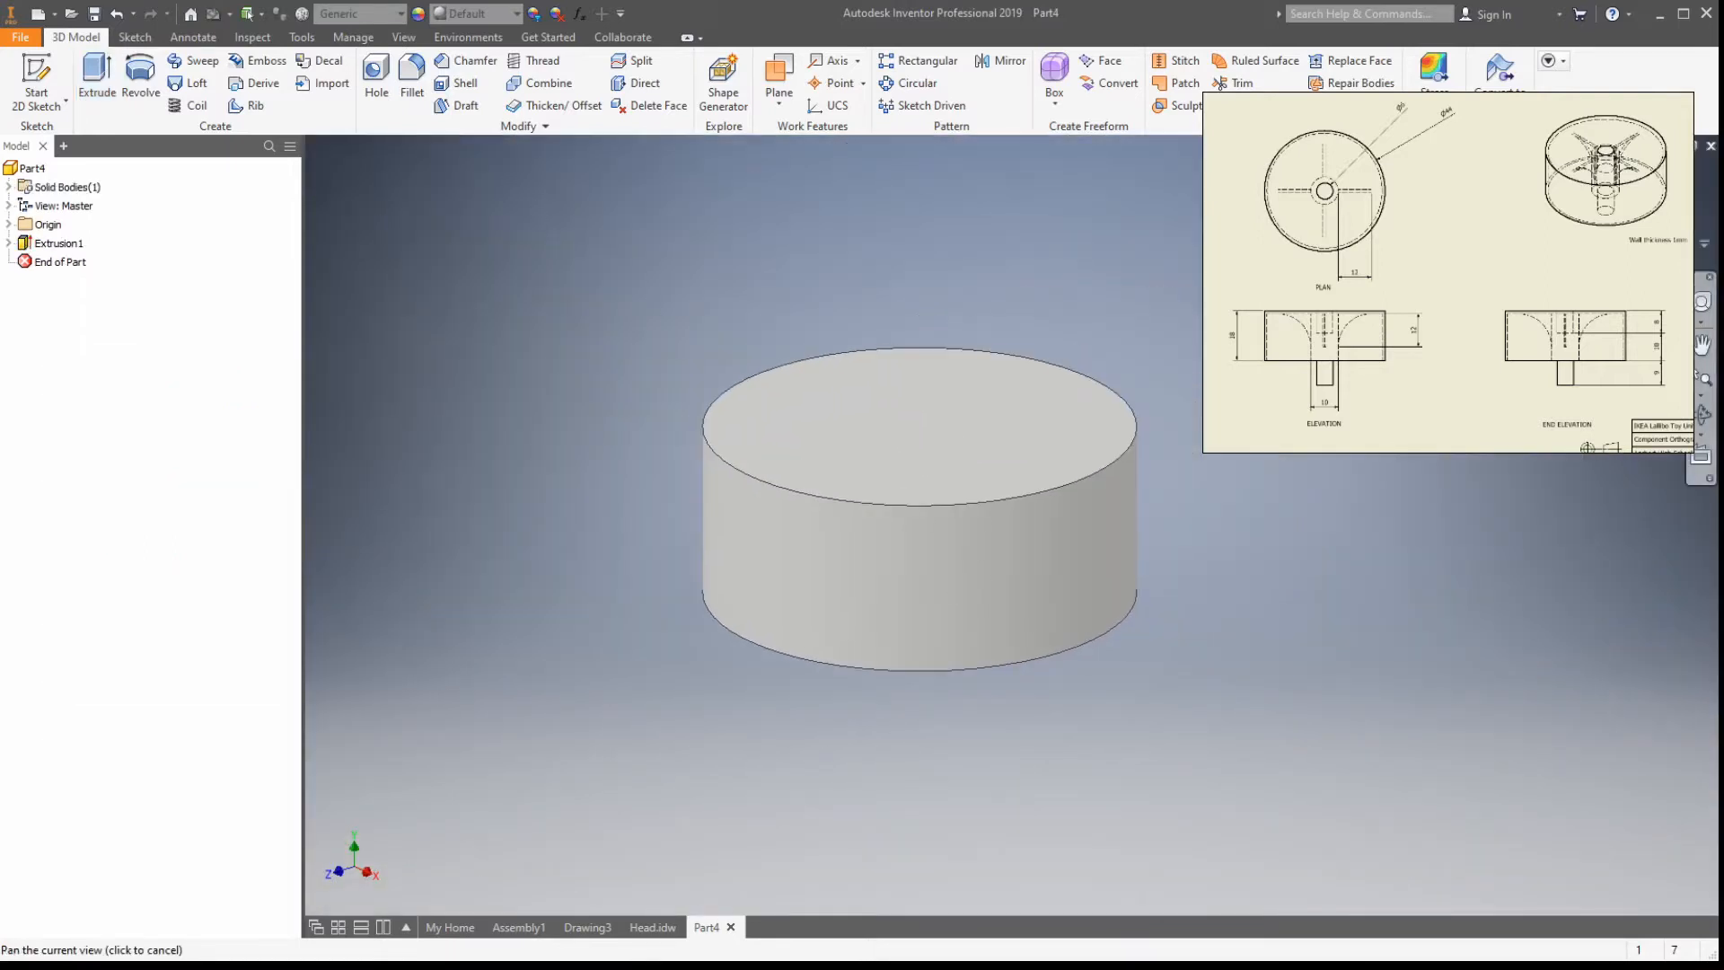
left_click(1657, 230)
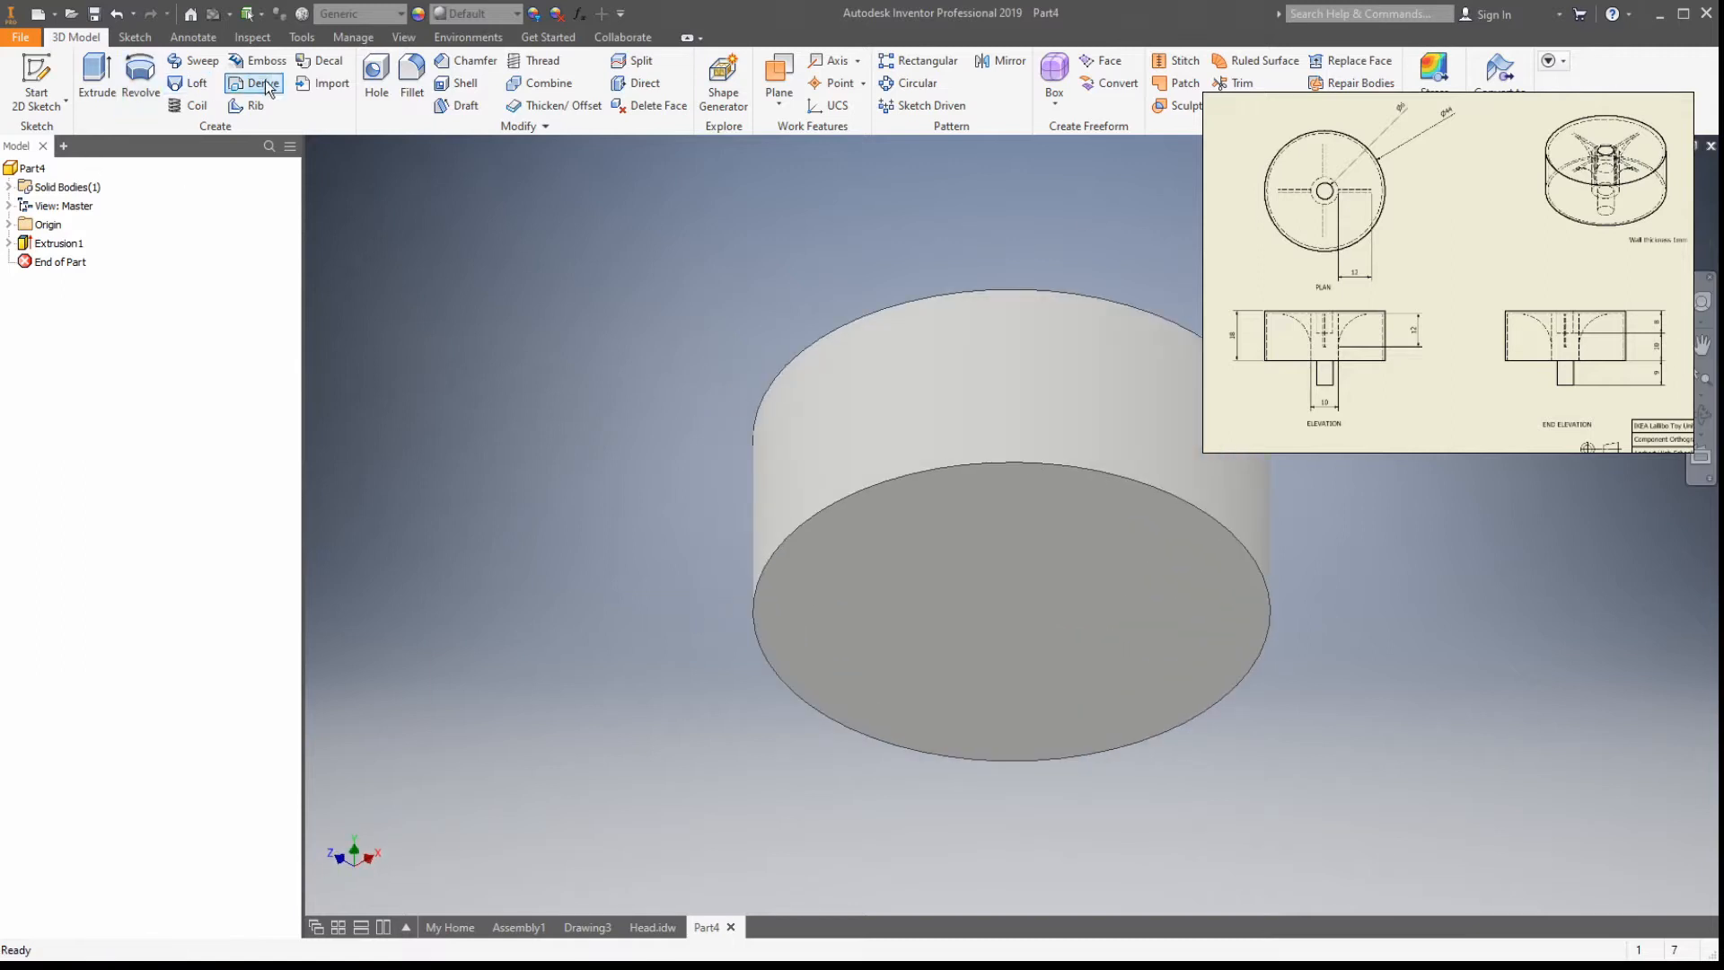
left_click(458, 82)
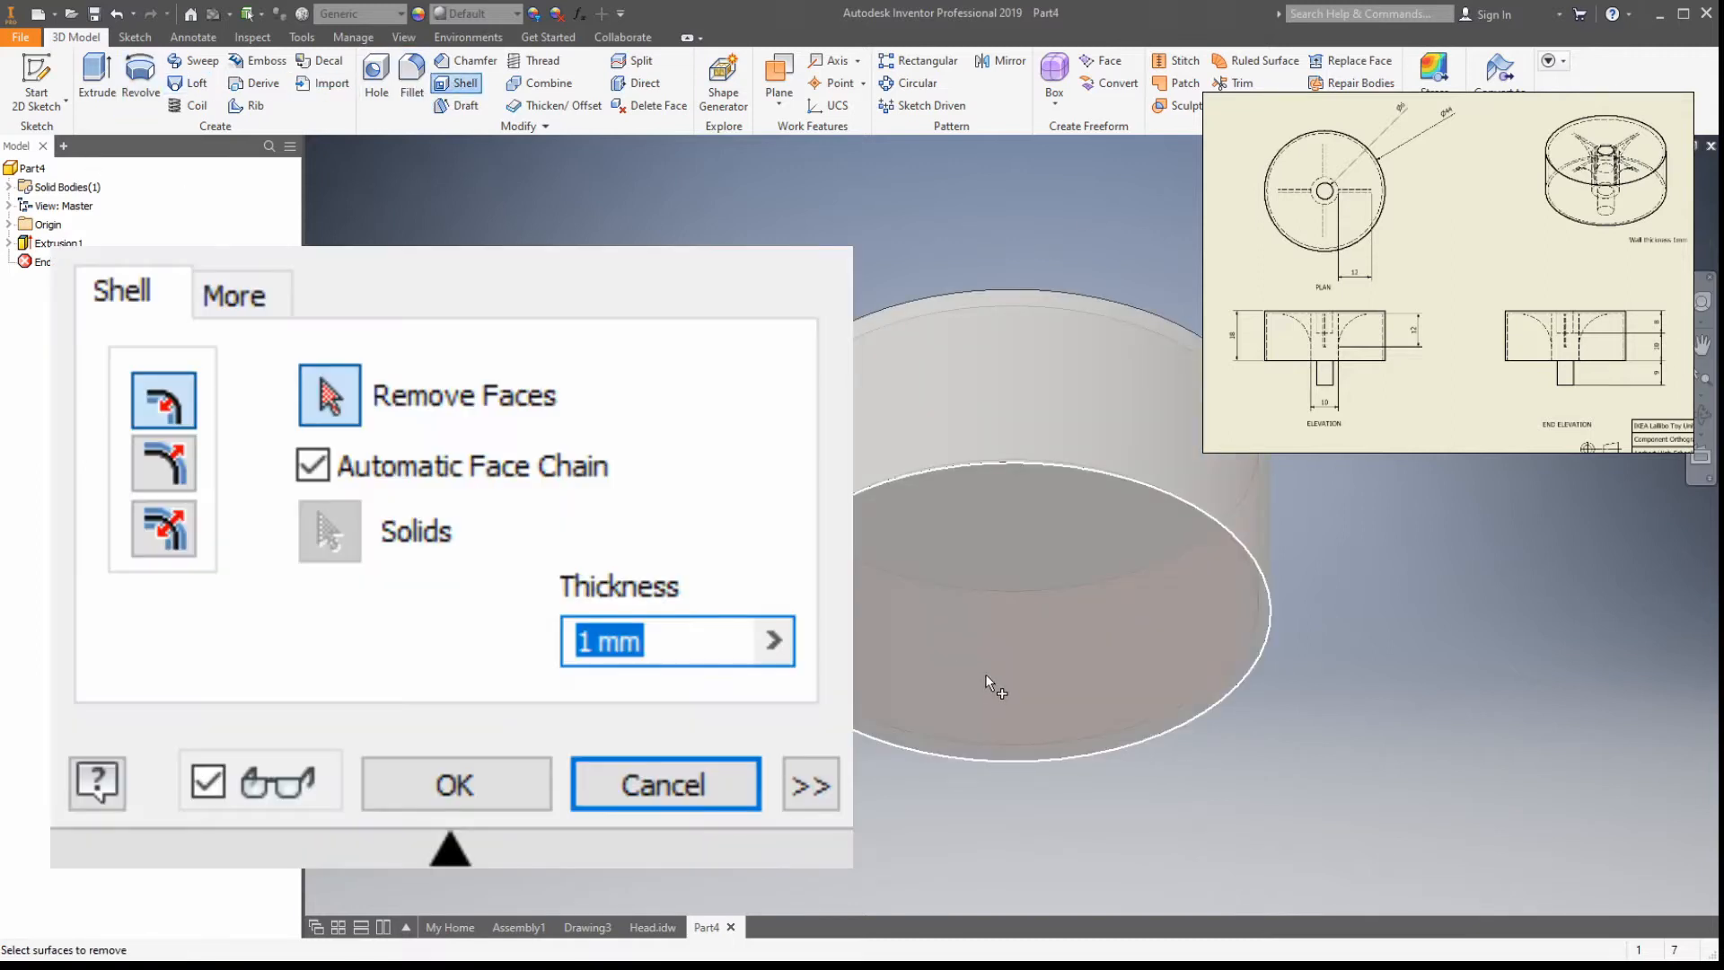
left_click(979, 678)
left_click(457, 784)
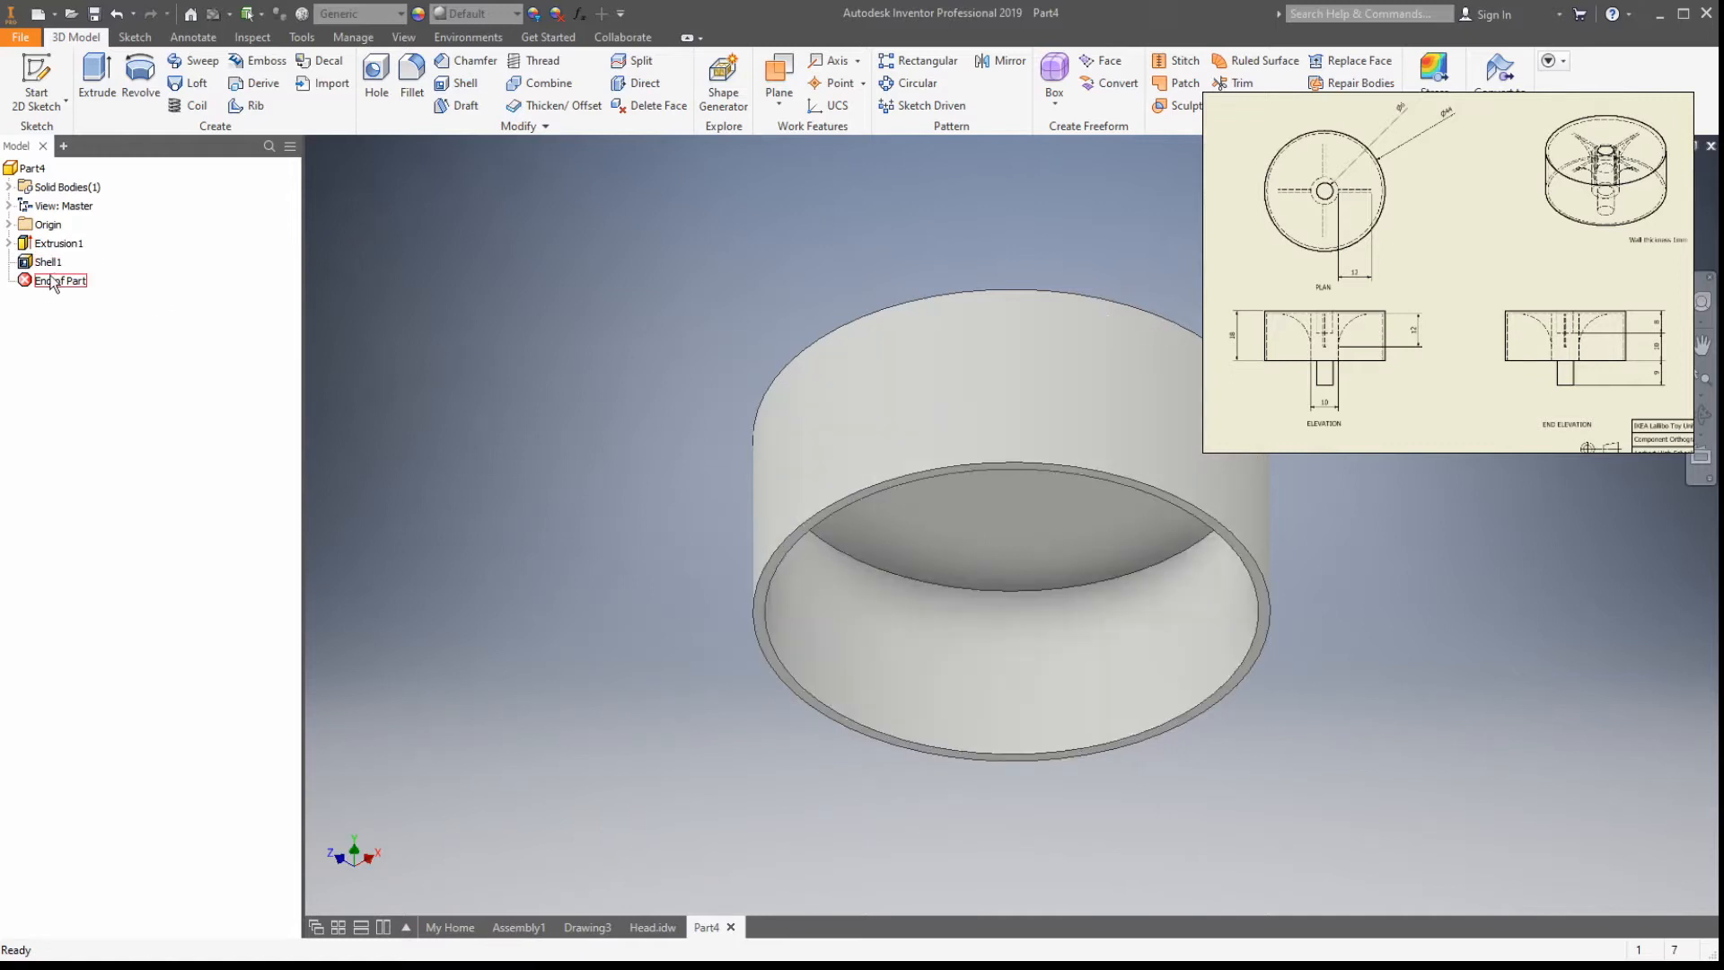
double_click(48, 261)
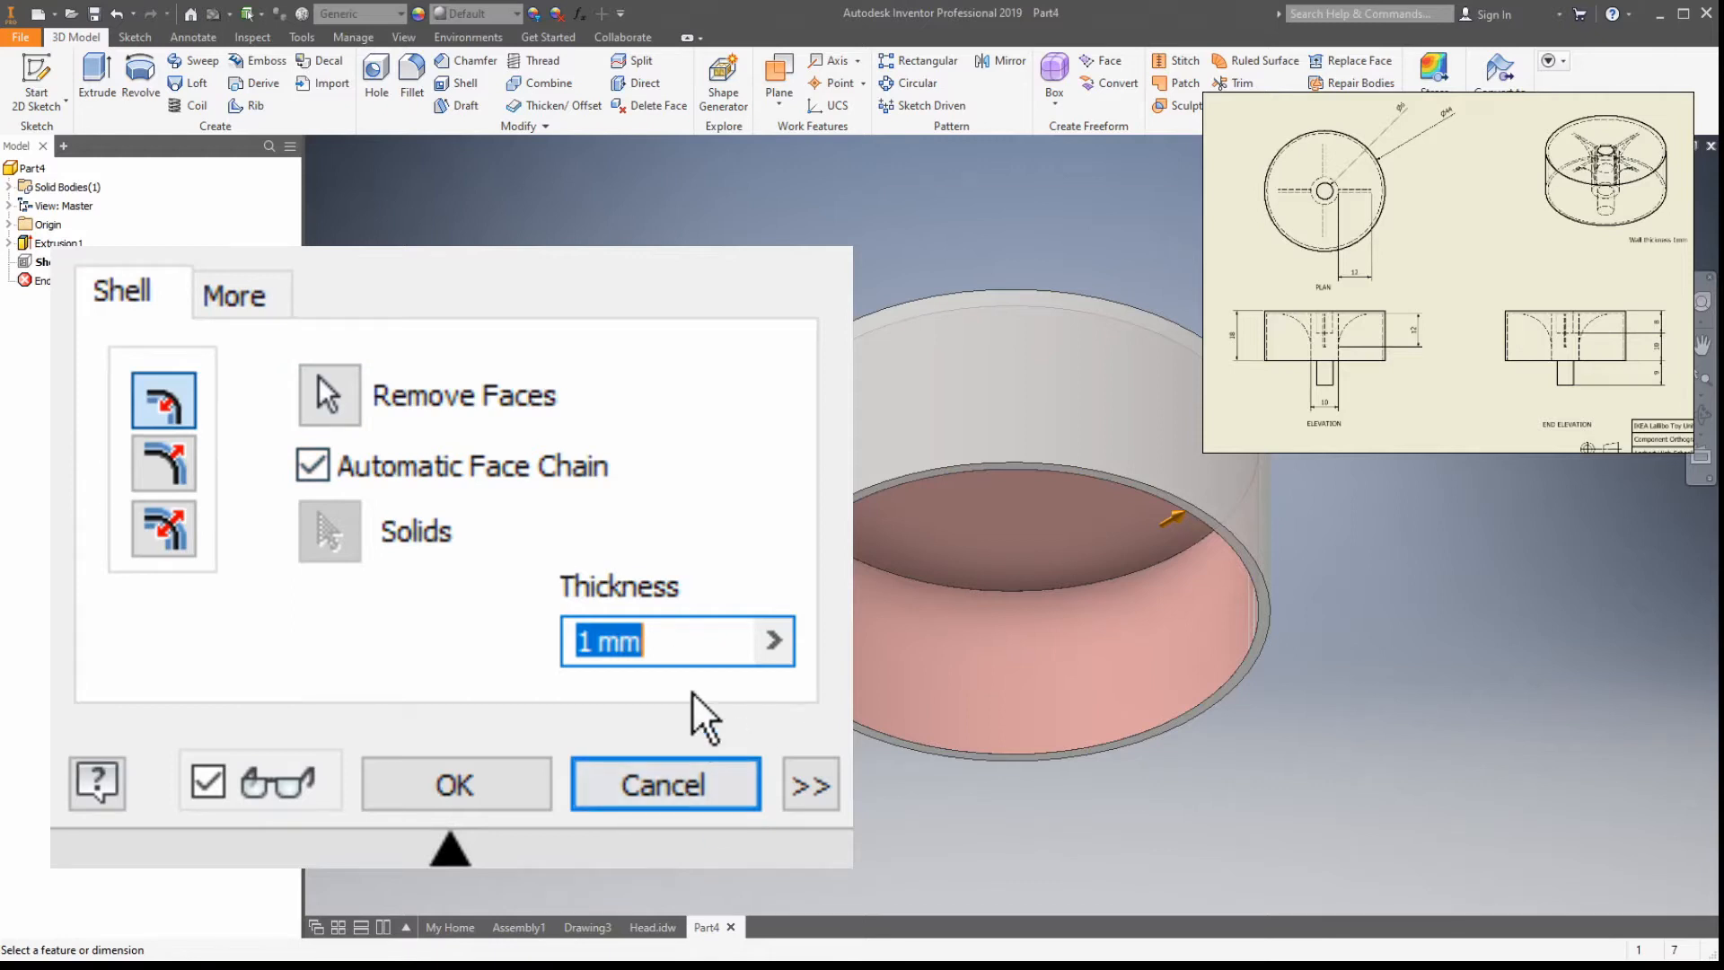
left_click(485, 809)
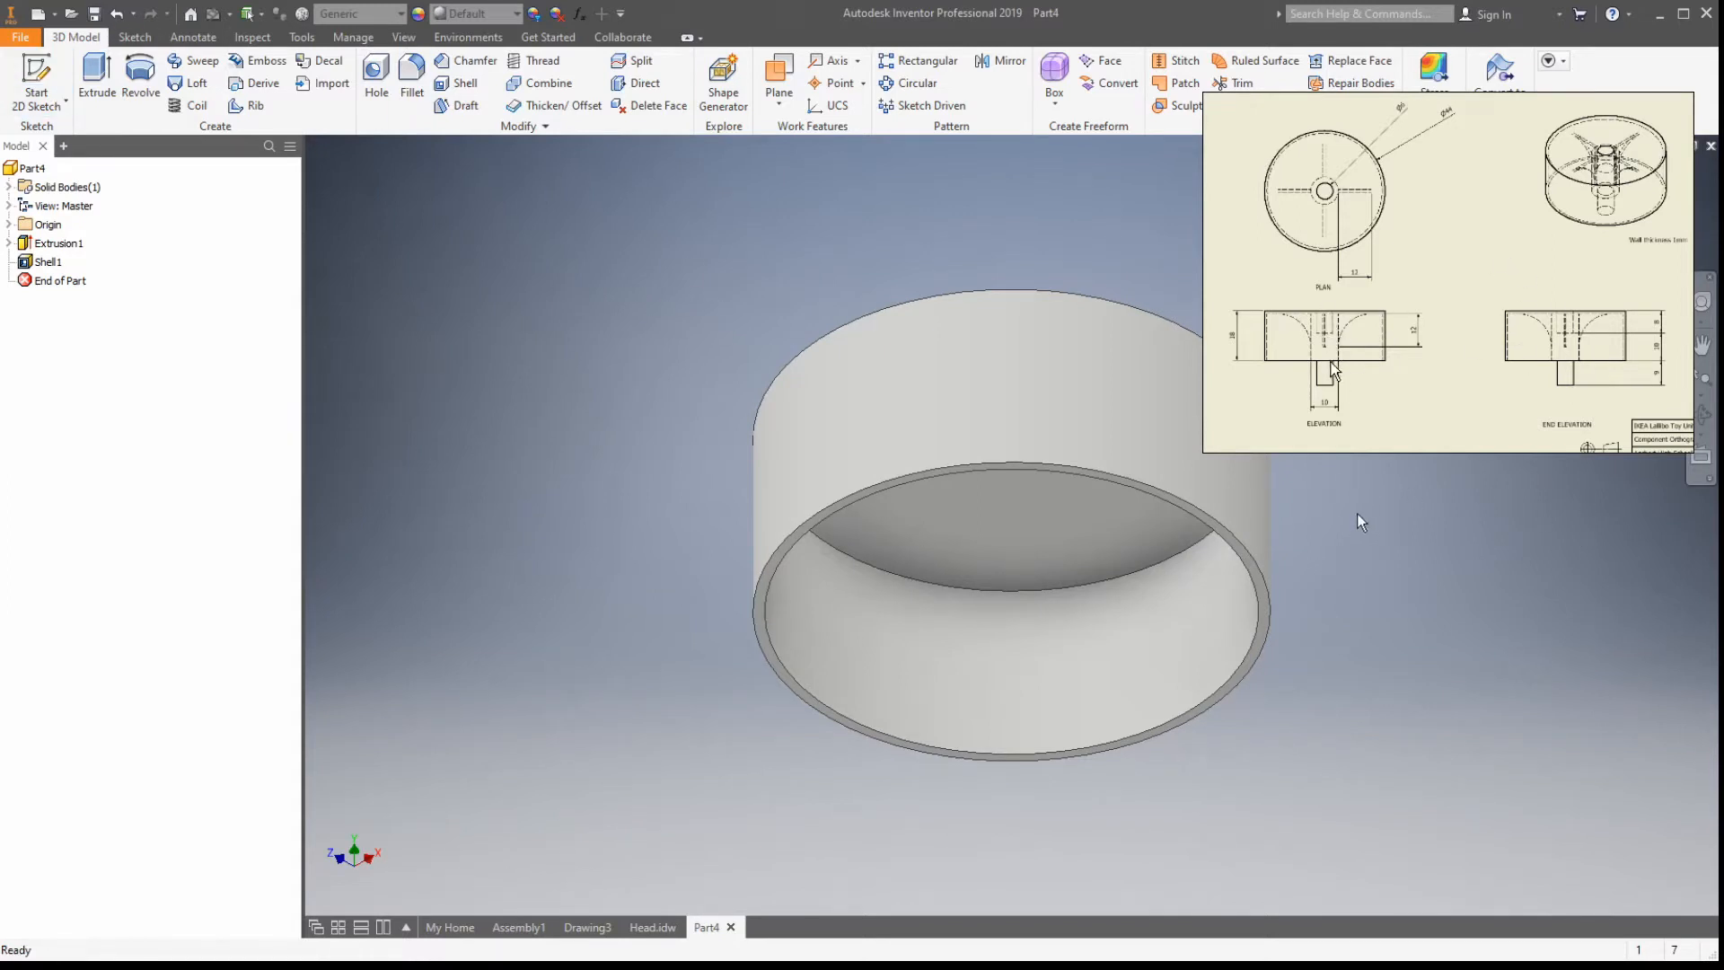
Step: Sketch a 10 mm diameter circle centred on the origin on the flat inner face of the shelled cylinder
left_click(45, 79)
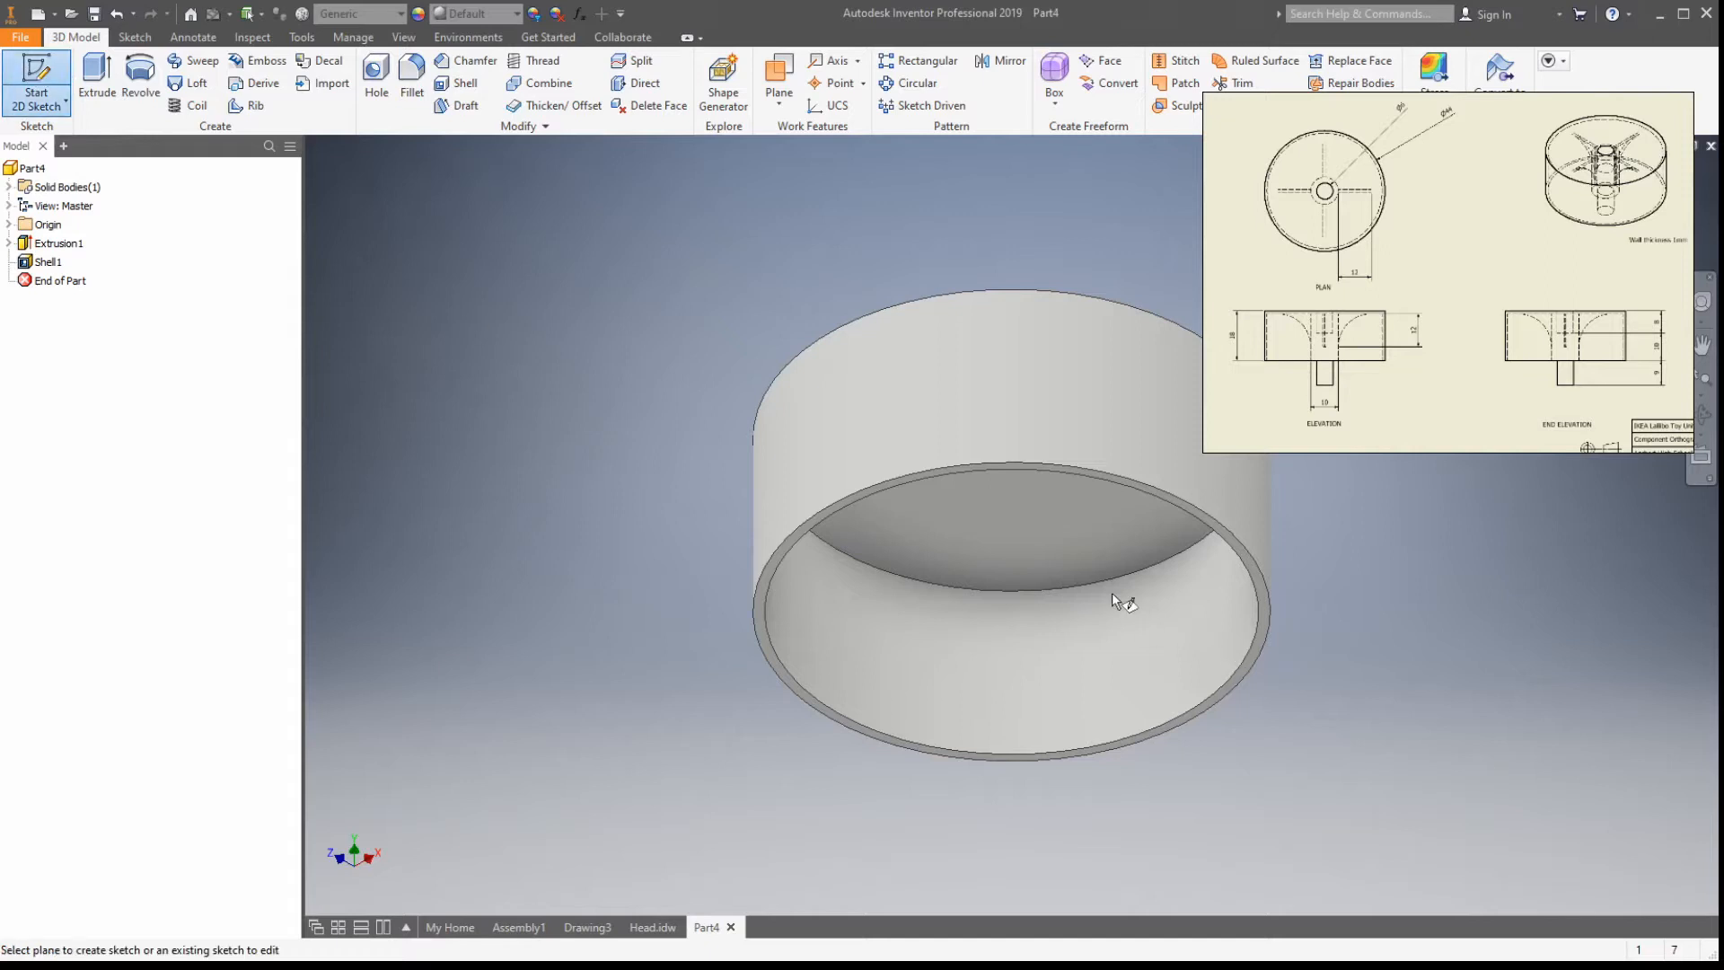
left_click(1046, 546)
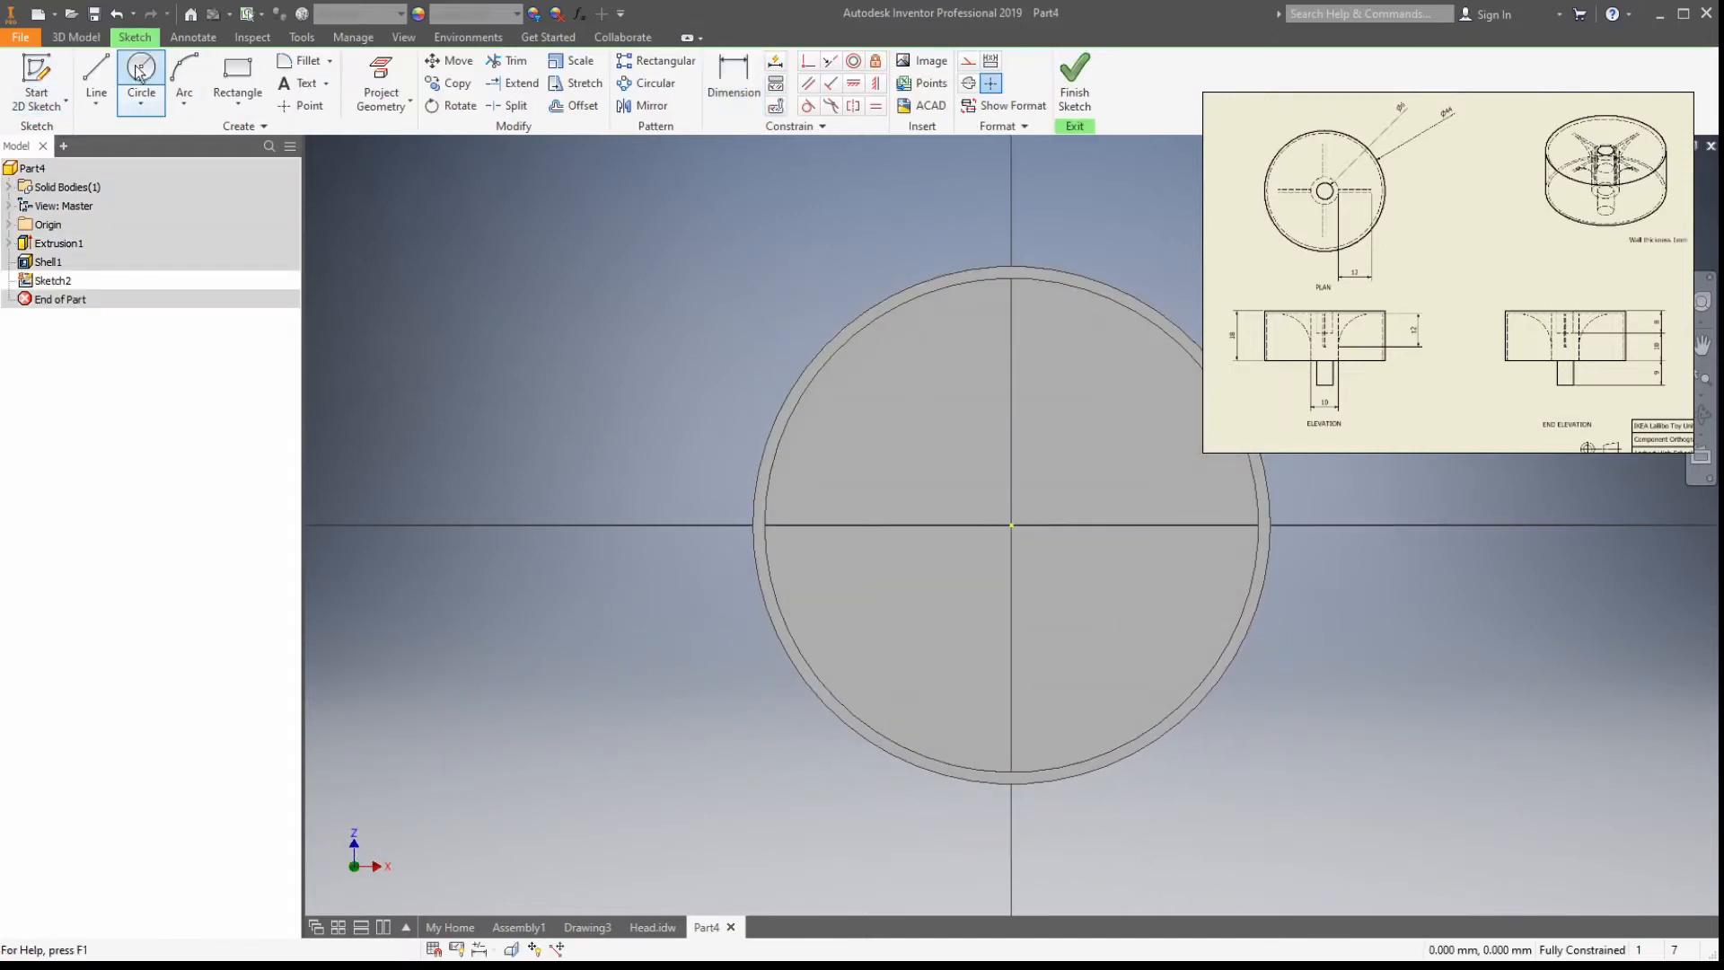
left_click(141, 72)
left_click(1011, 524)
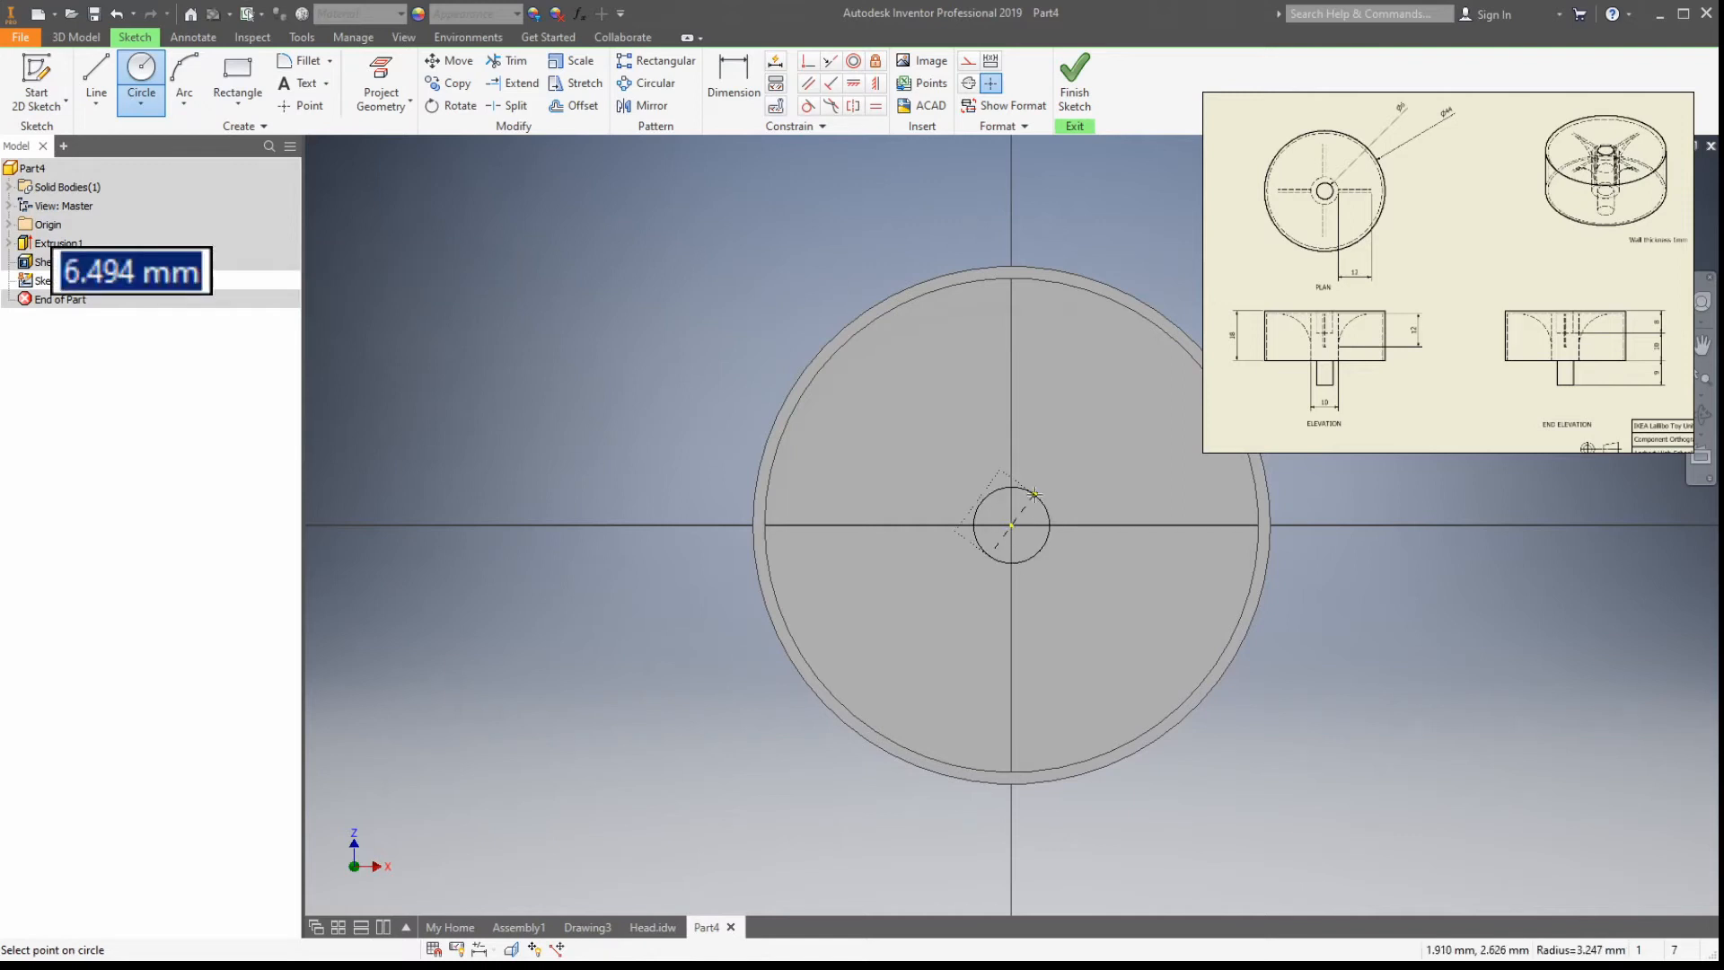
type("10")
key("Return")
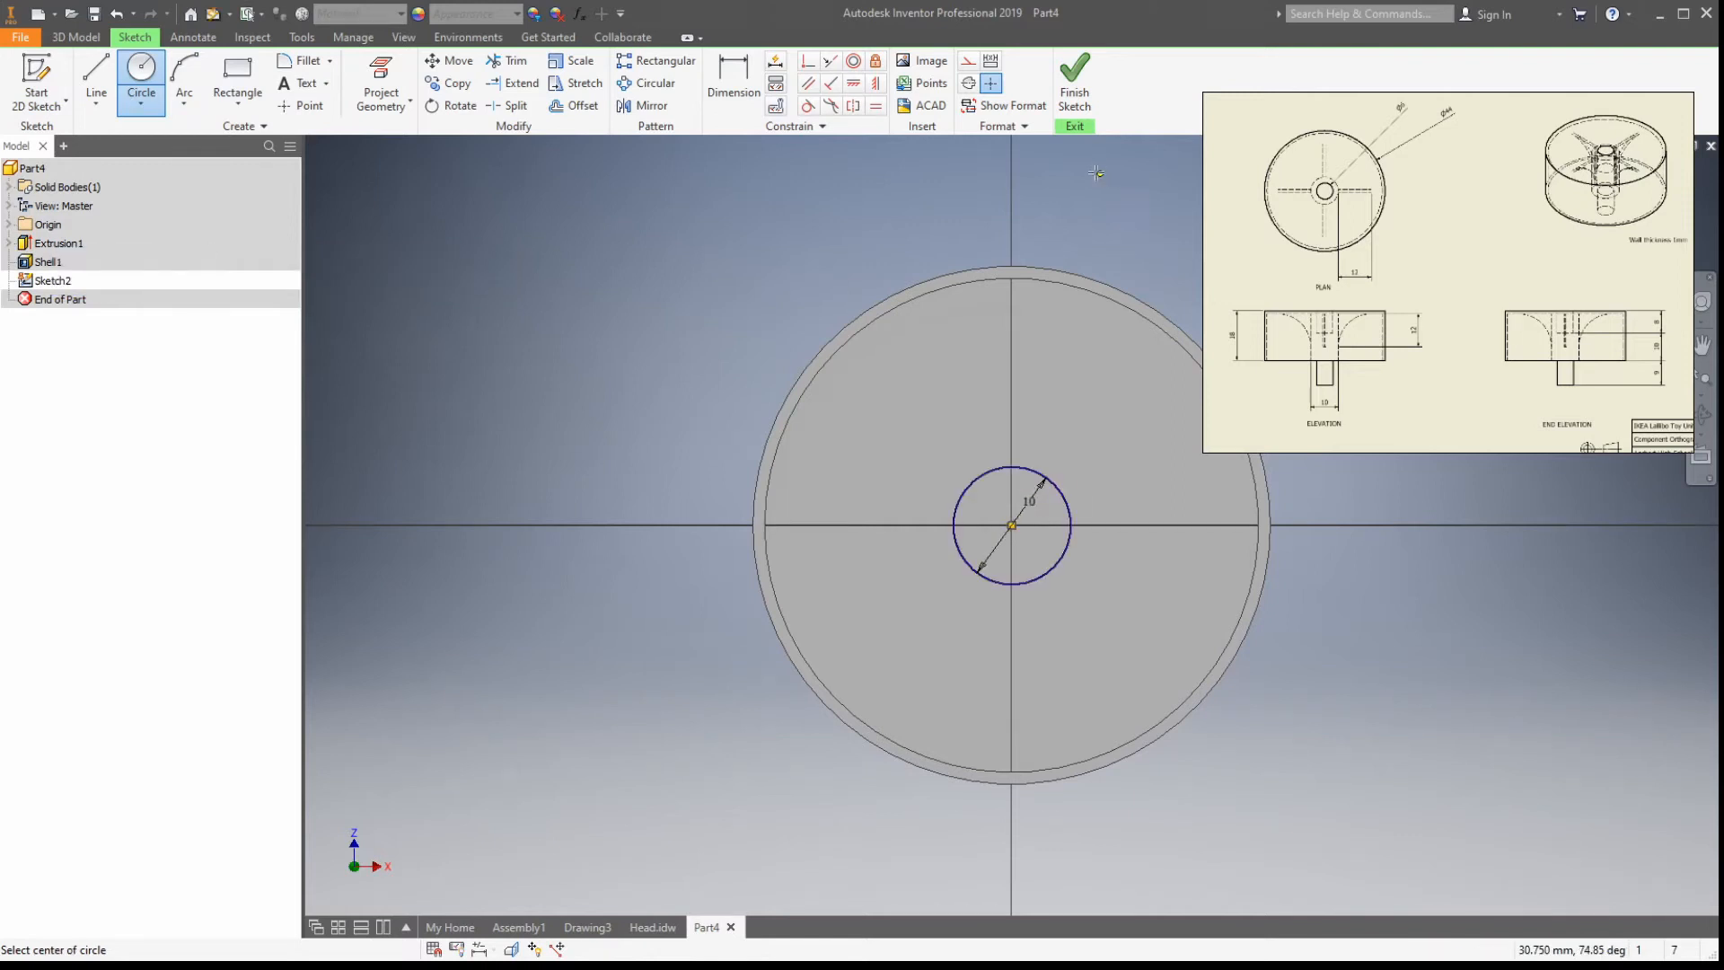
left_click(1074, 79)
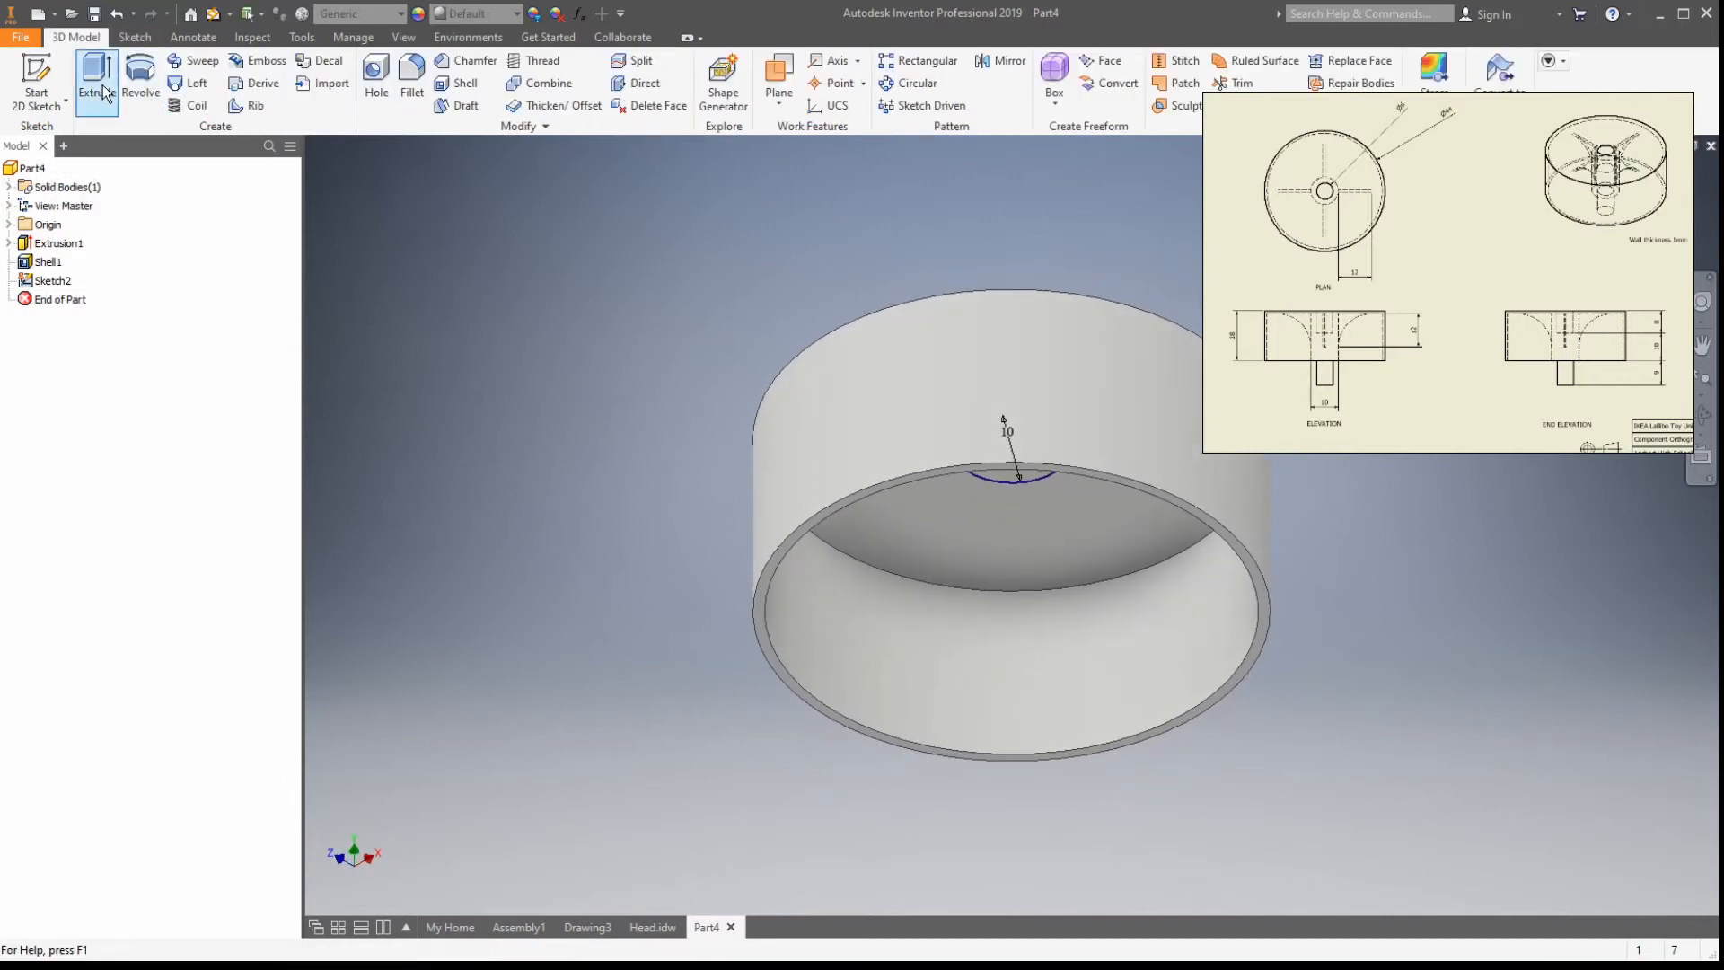
Step: Extrude the 10 mm circle as a joined boss, using the To extent up to the cup's open rim face
left_click(102, 85)
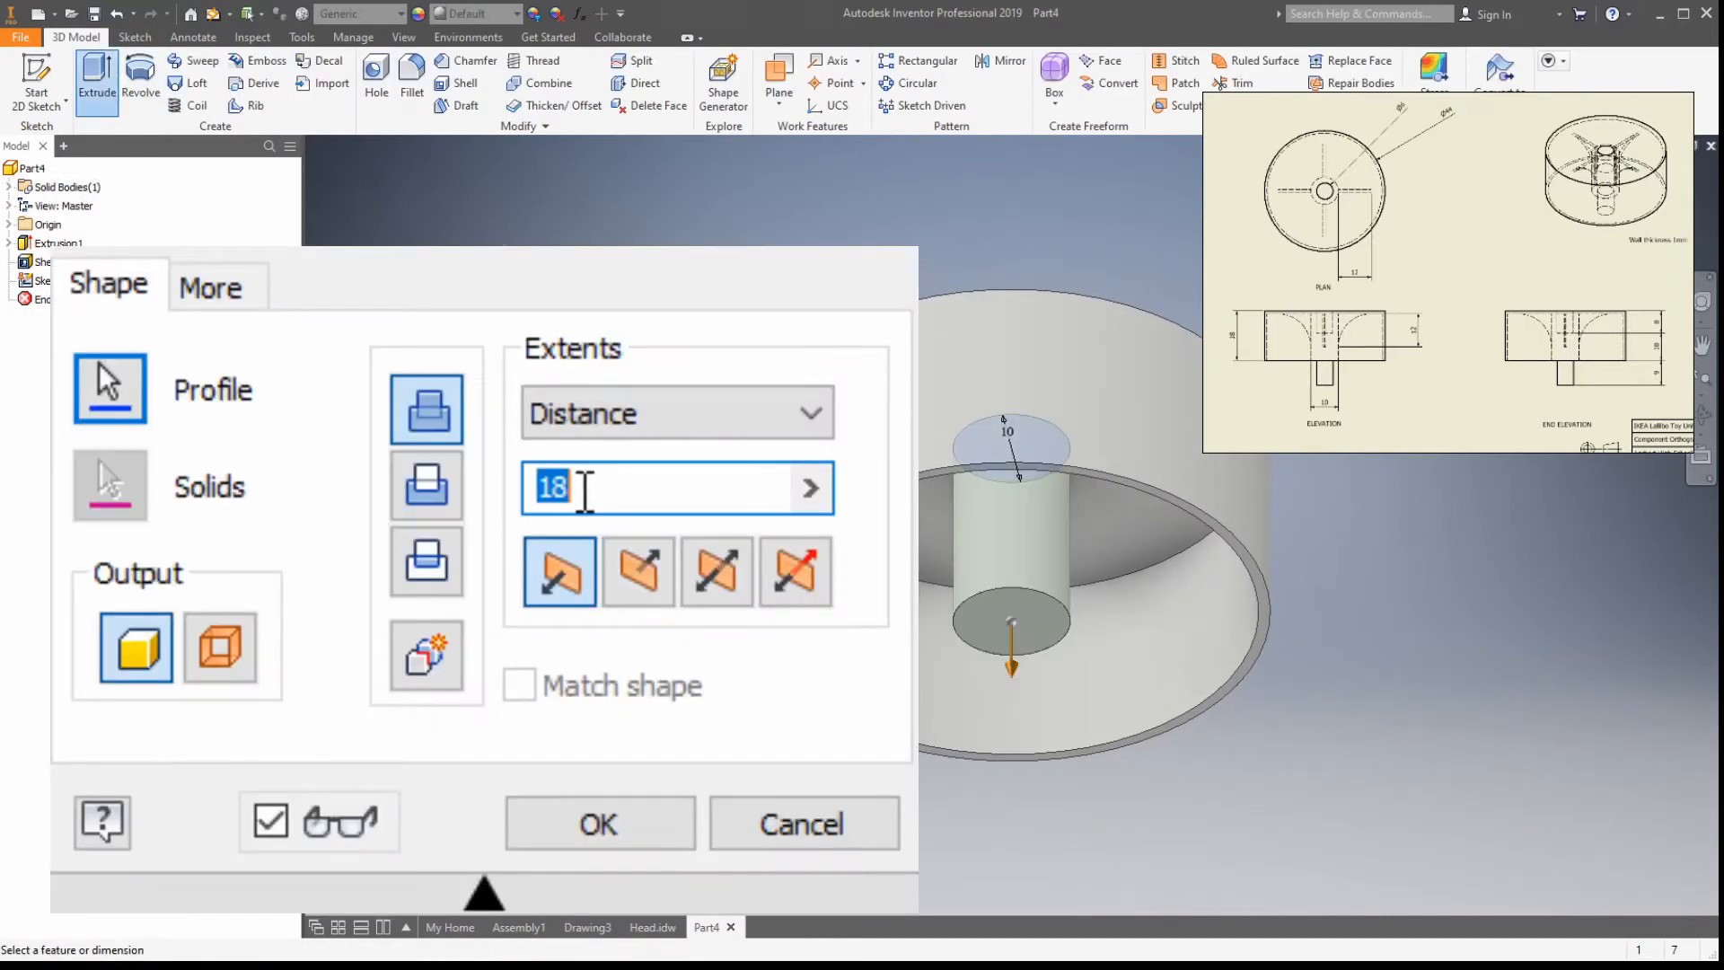
left_click(647, 429)
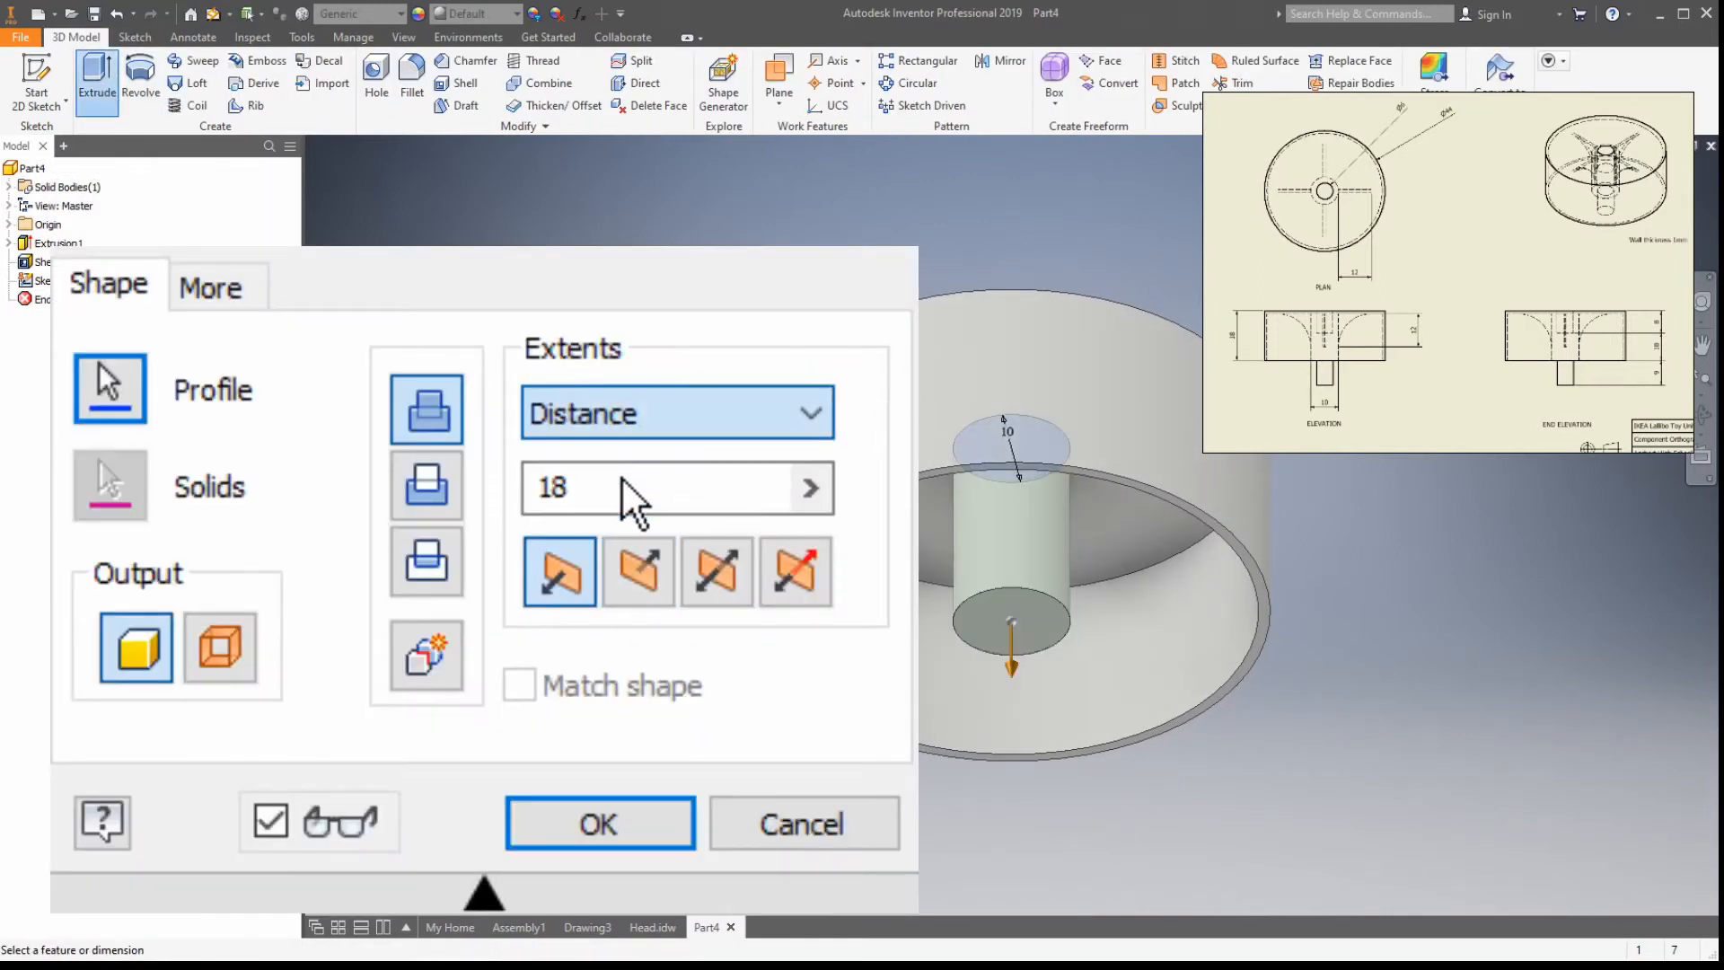
left_click(614, 538)
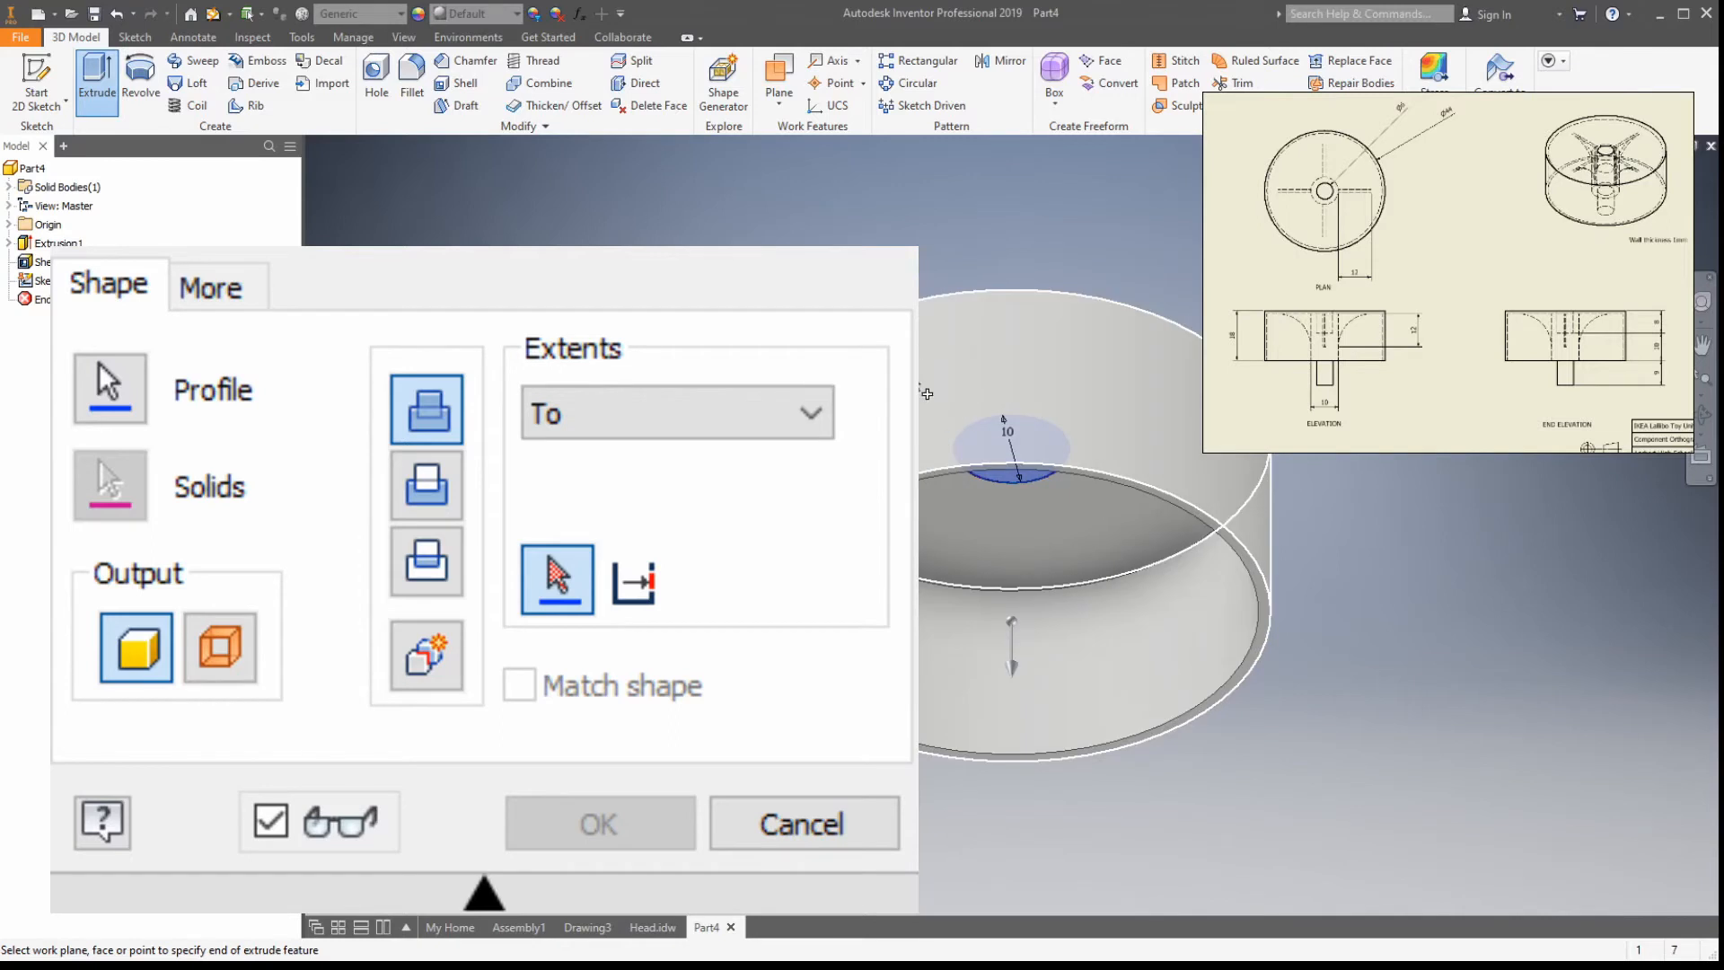
left_click(1265, 612)
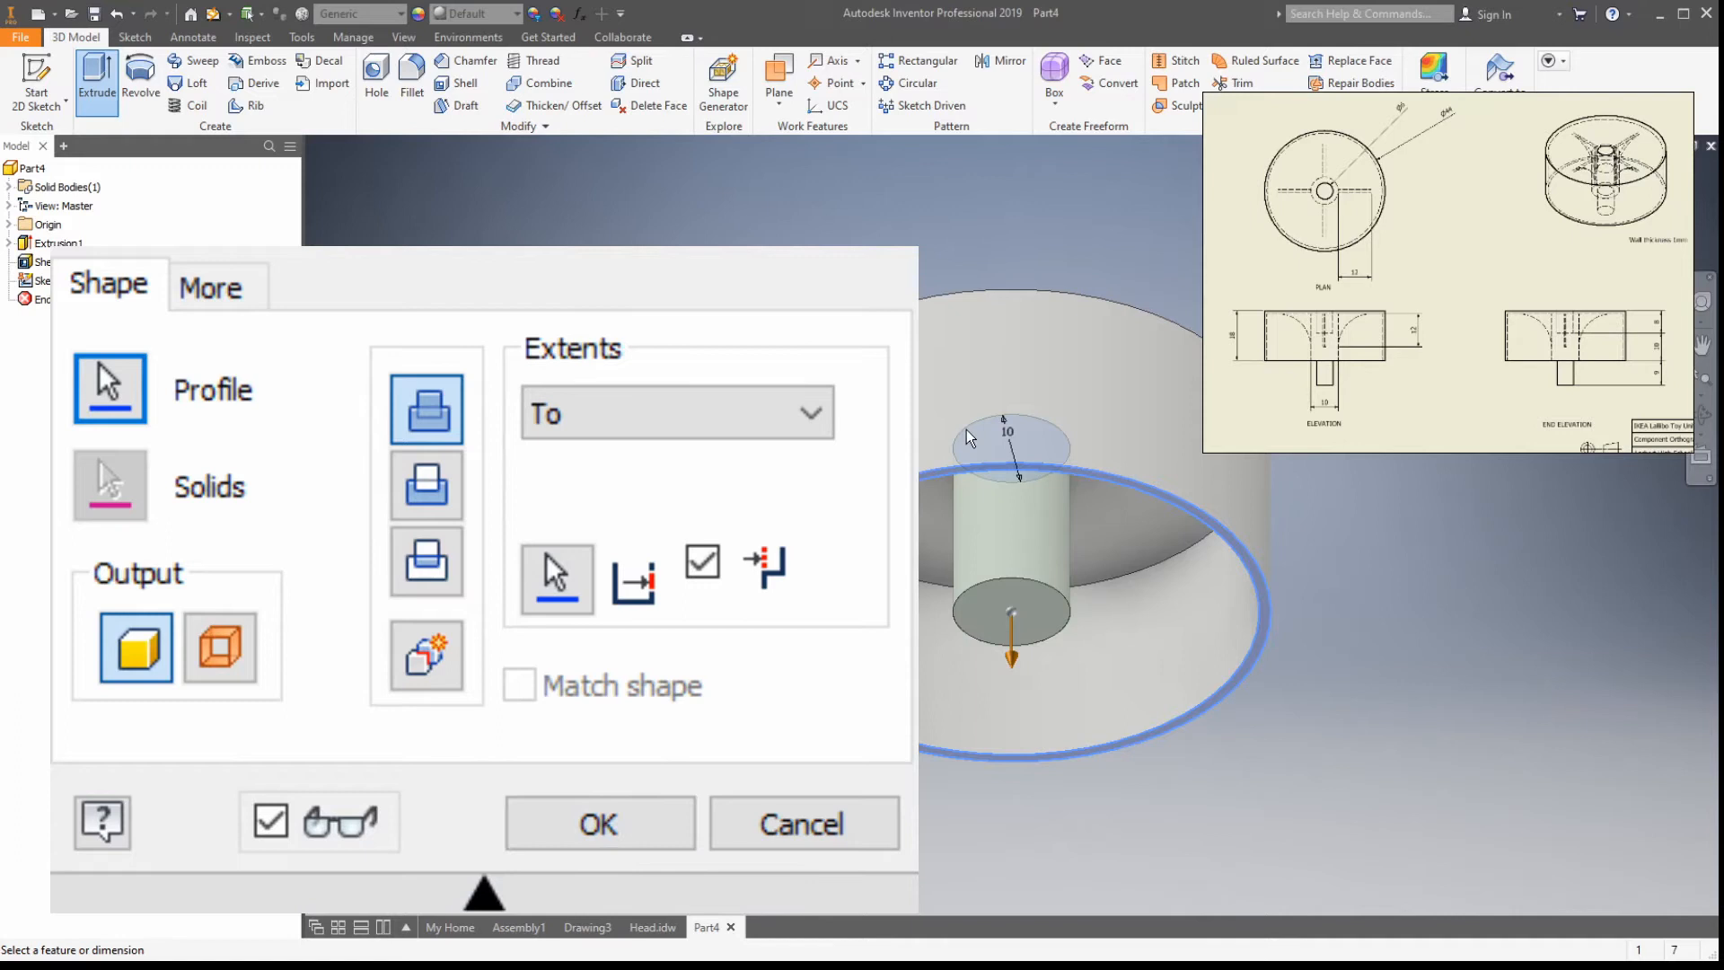
key("Return")
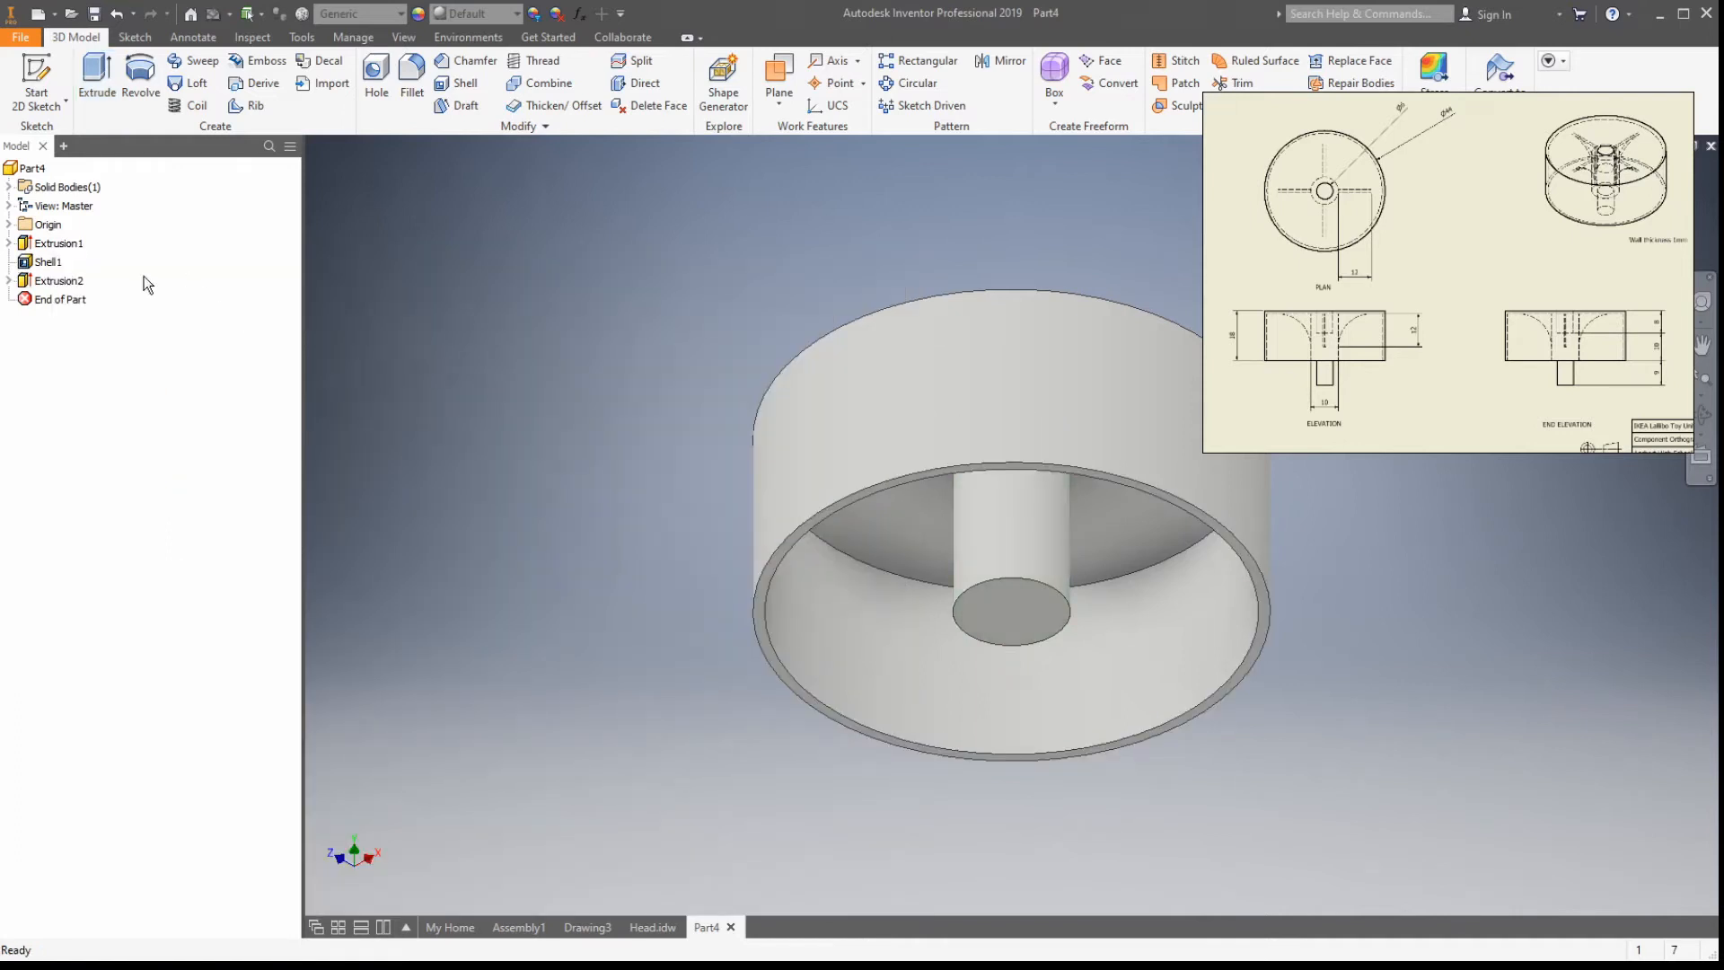
Step: Try a 19 mm distance for the cup's base extrusion, and undo that change
left_click(8, 242)
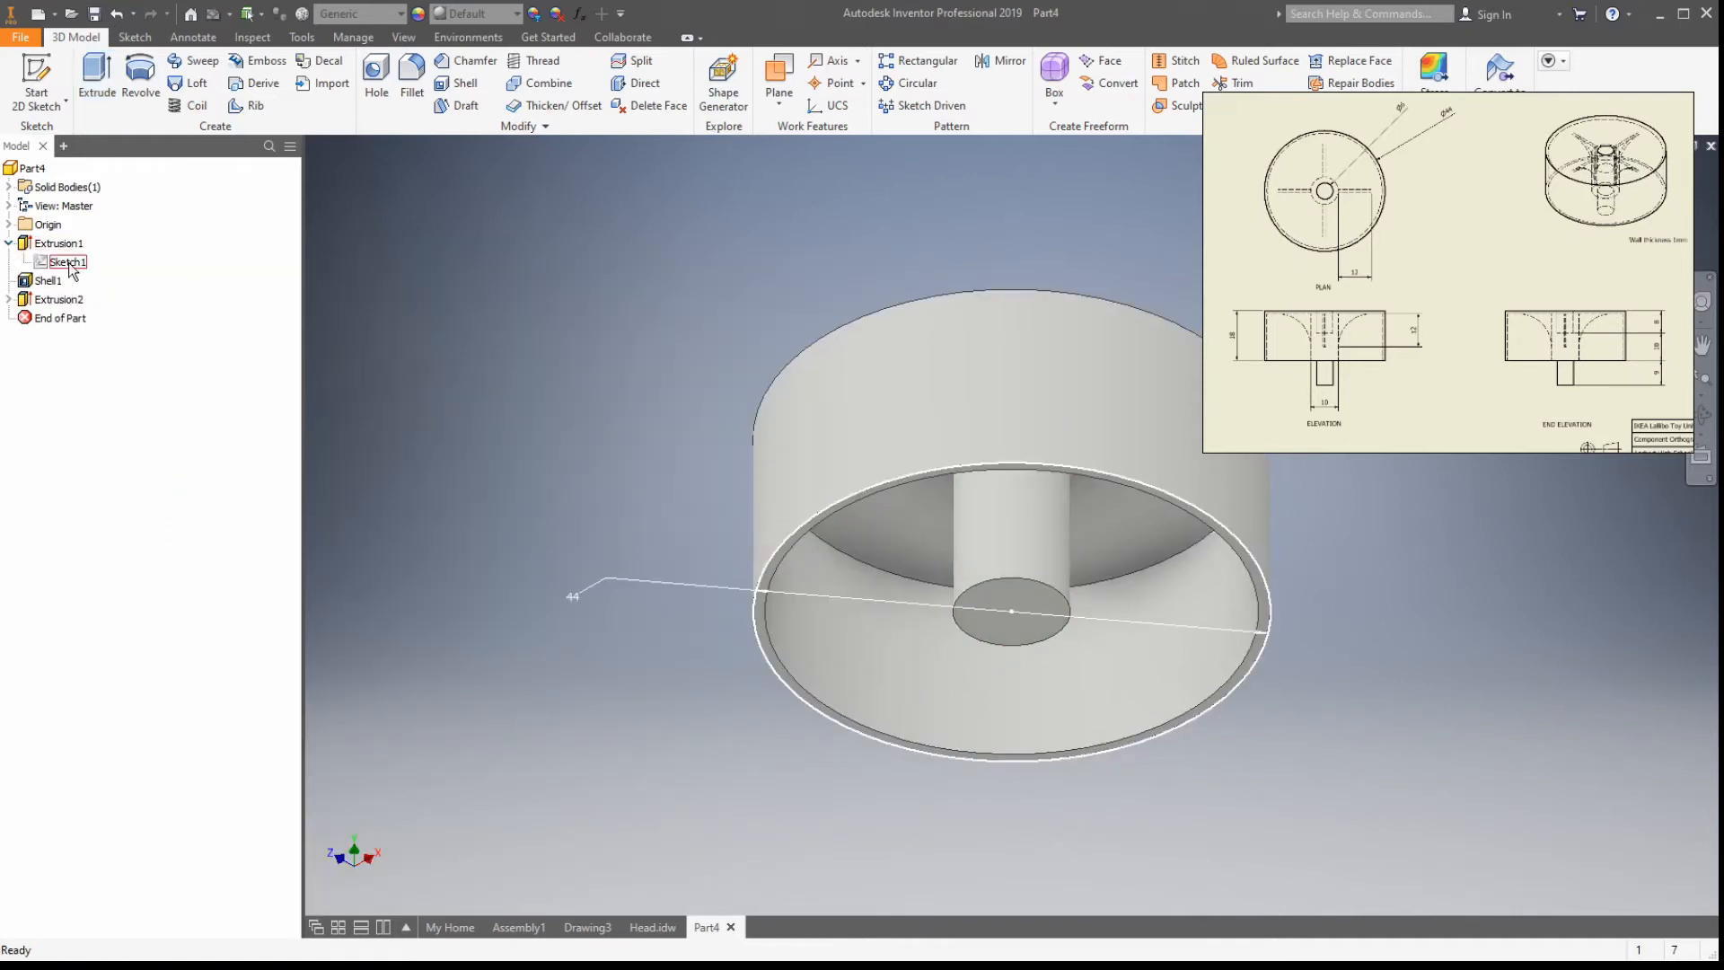
double_click(65, 243)
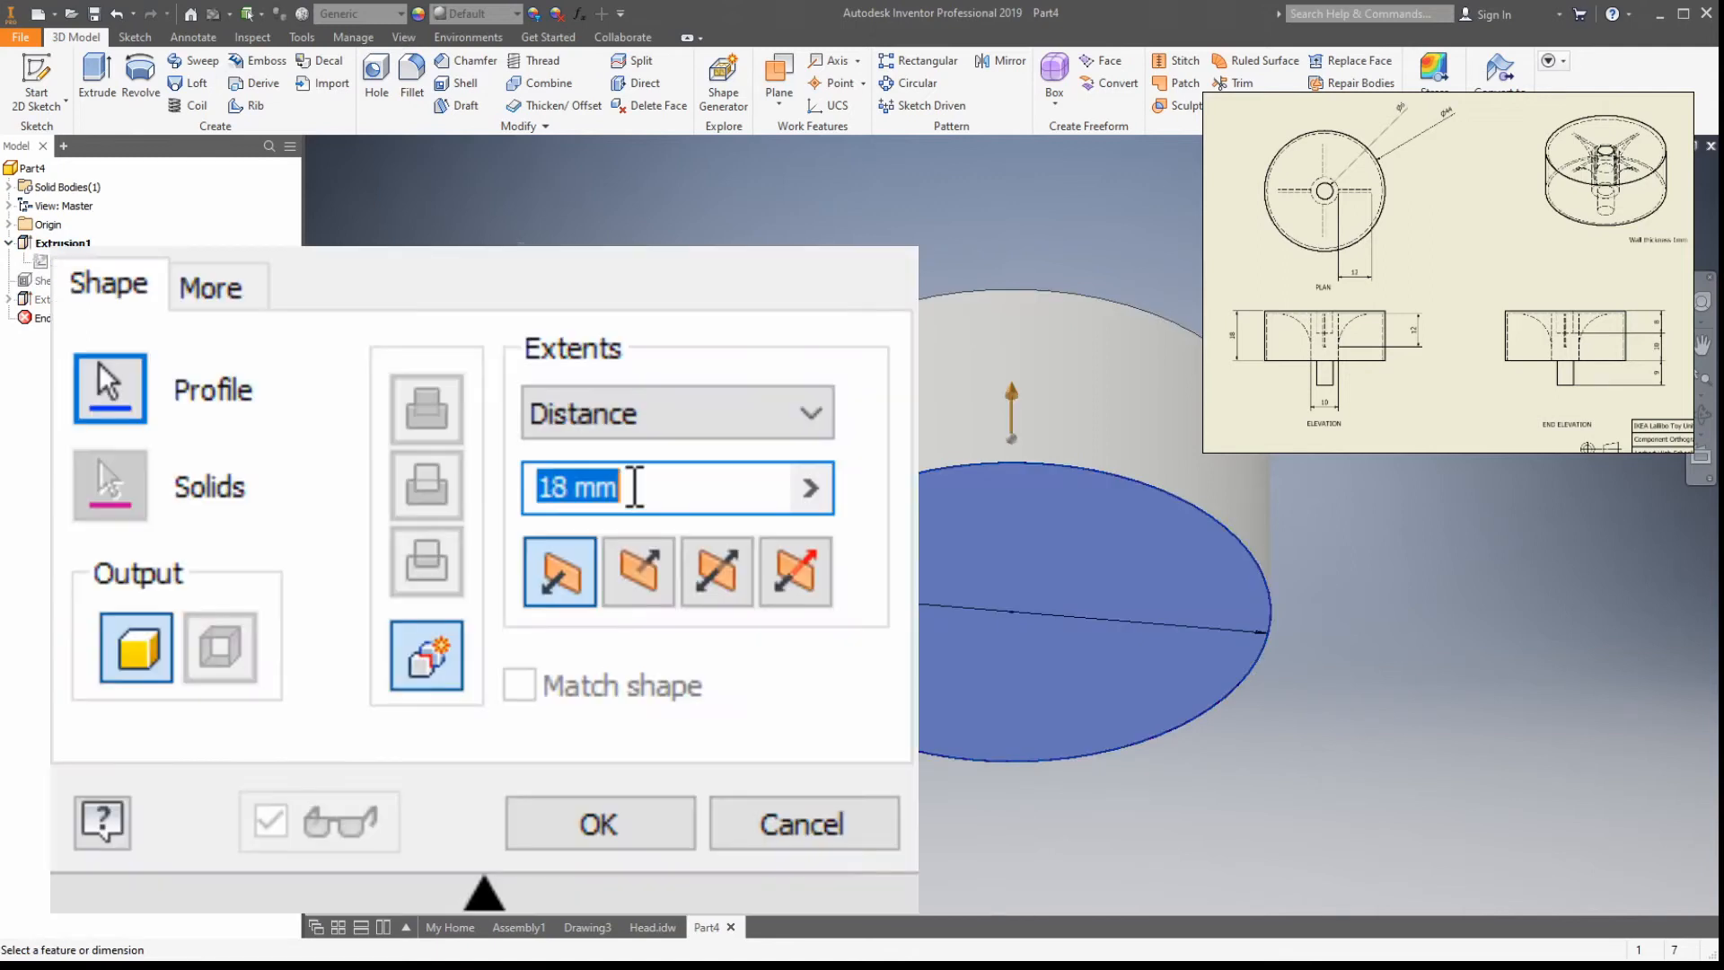
type("19")
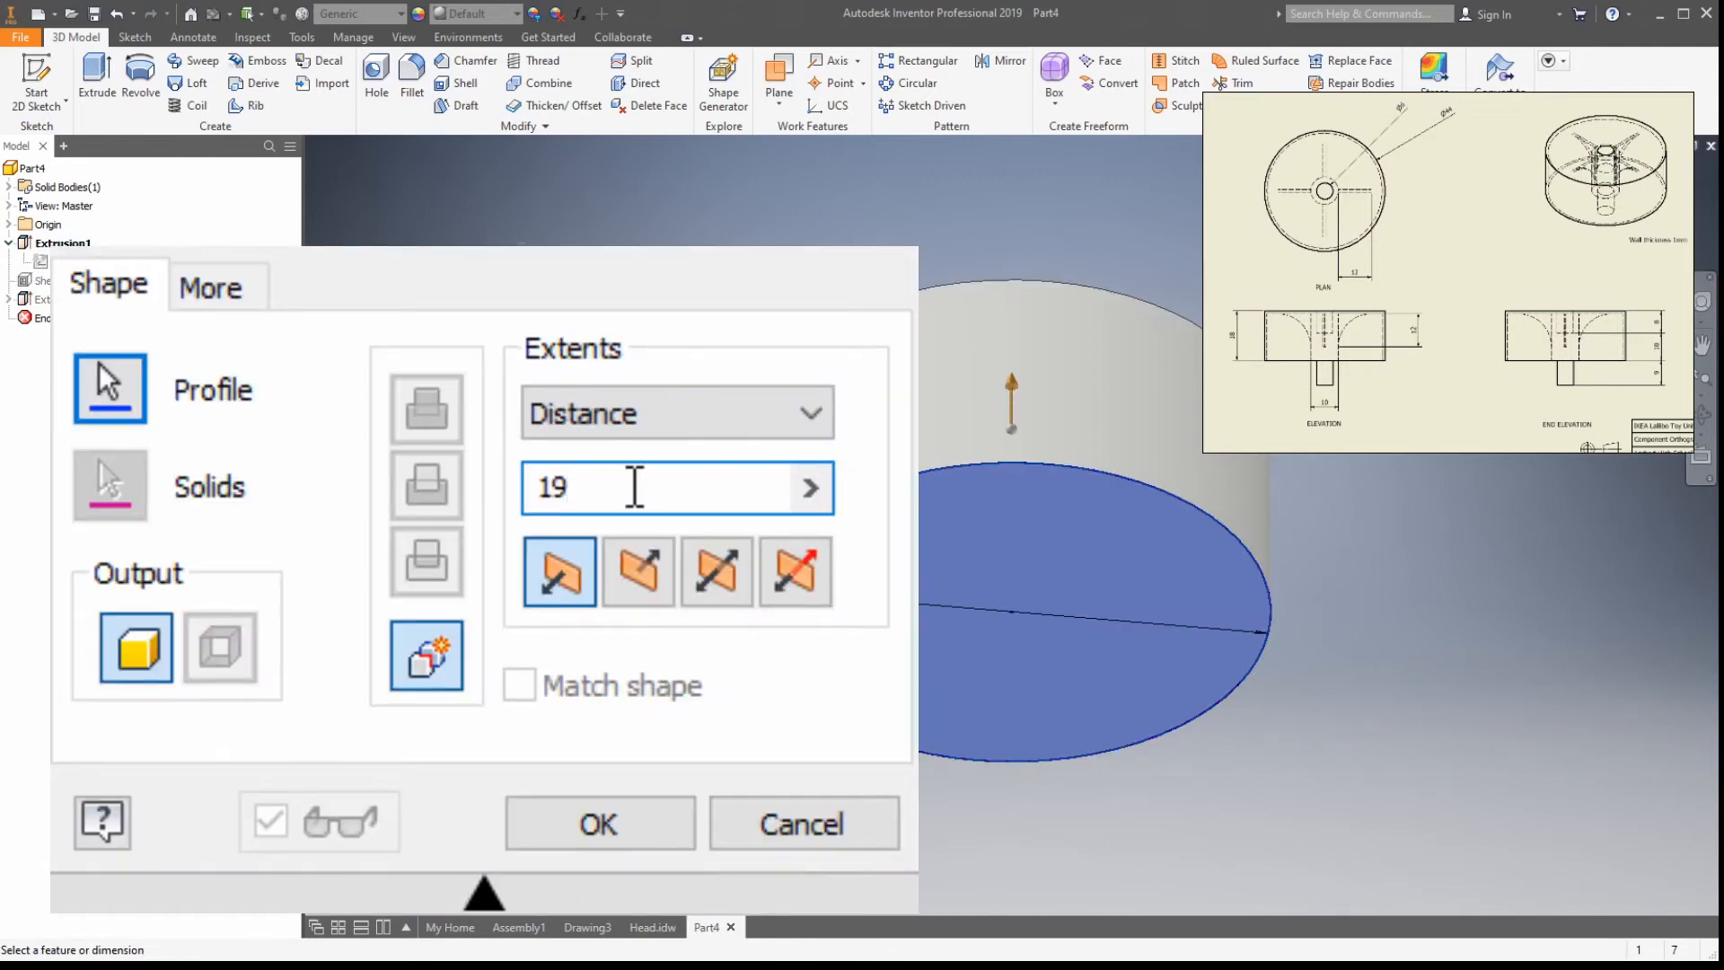
key("Return")
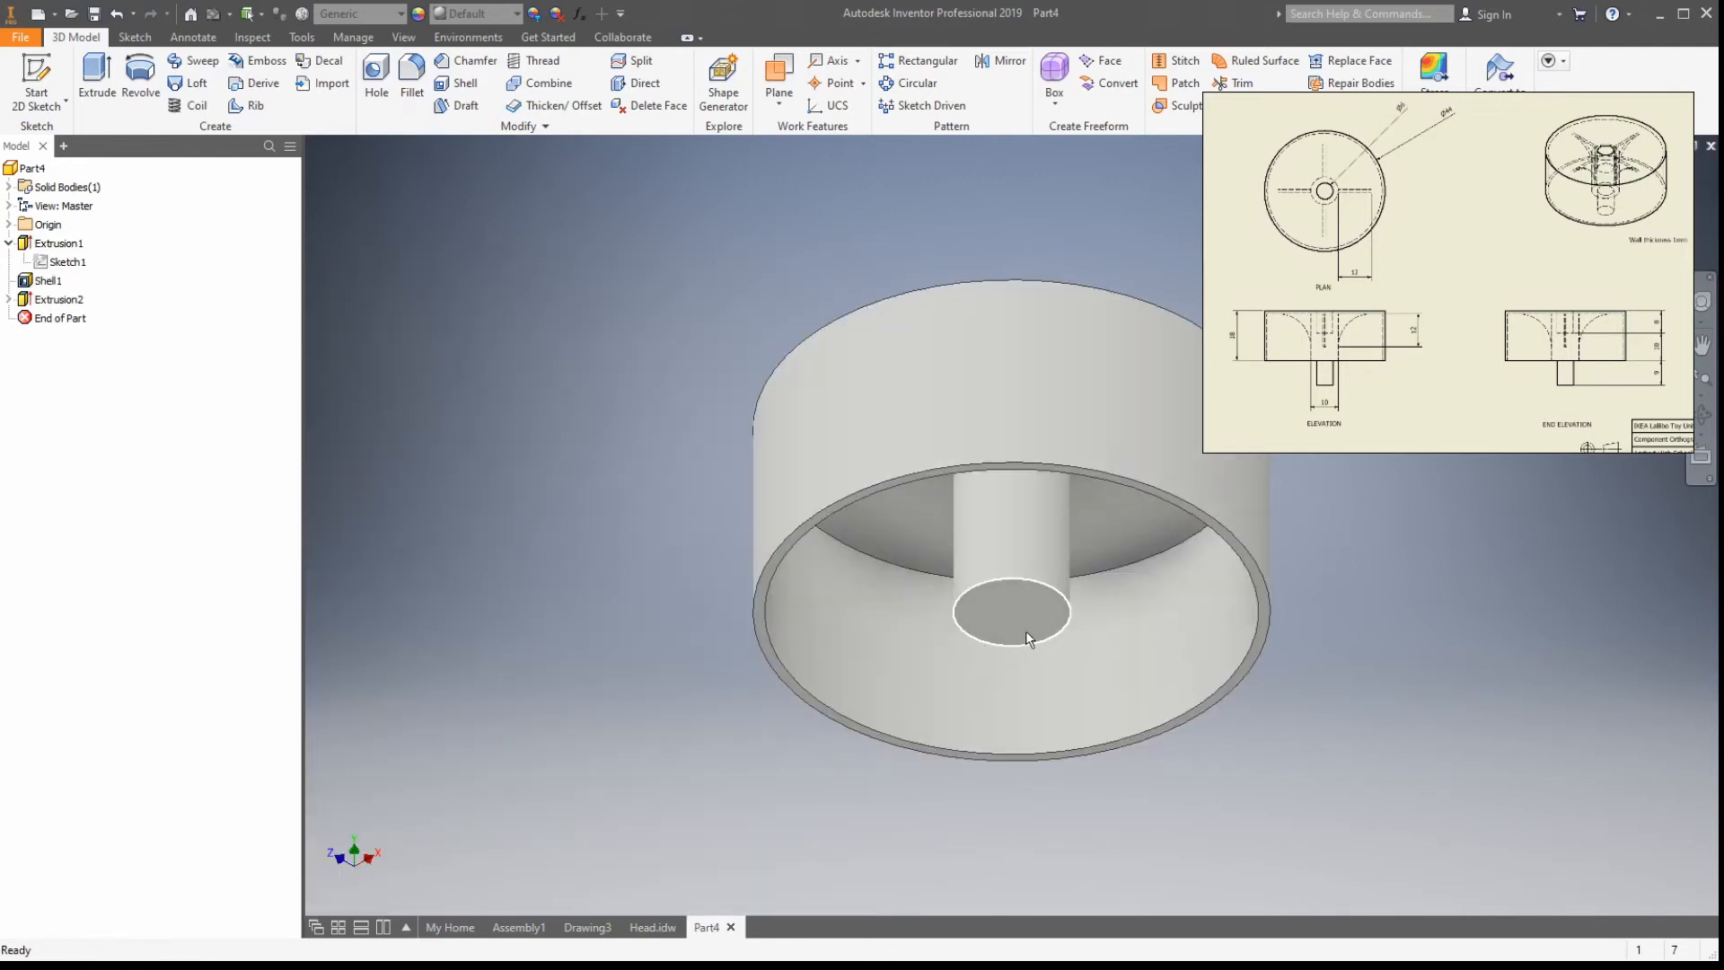
left_click(116, 14)
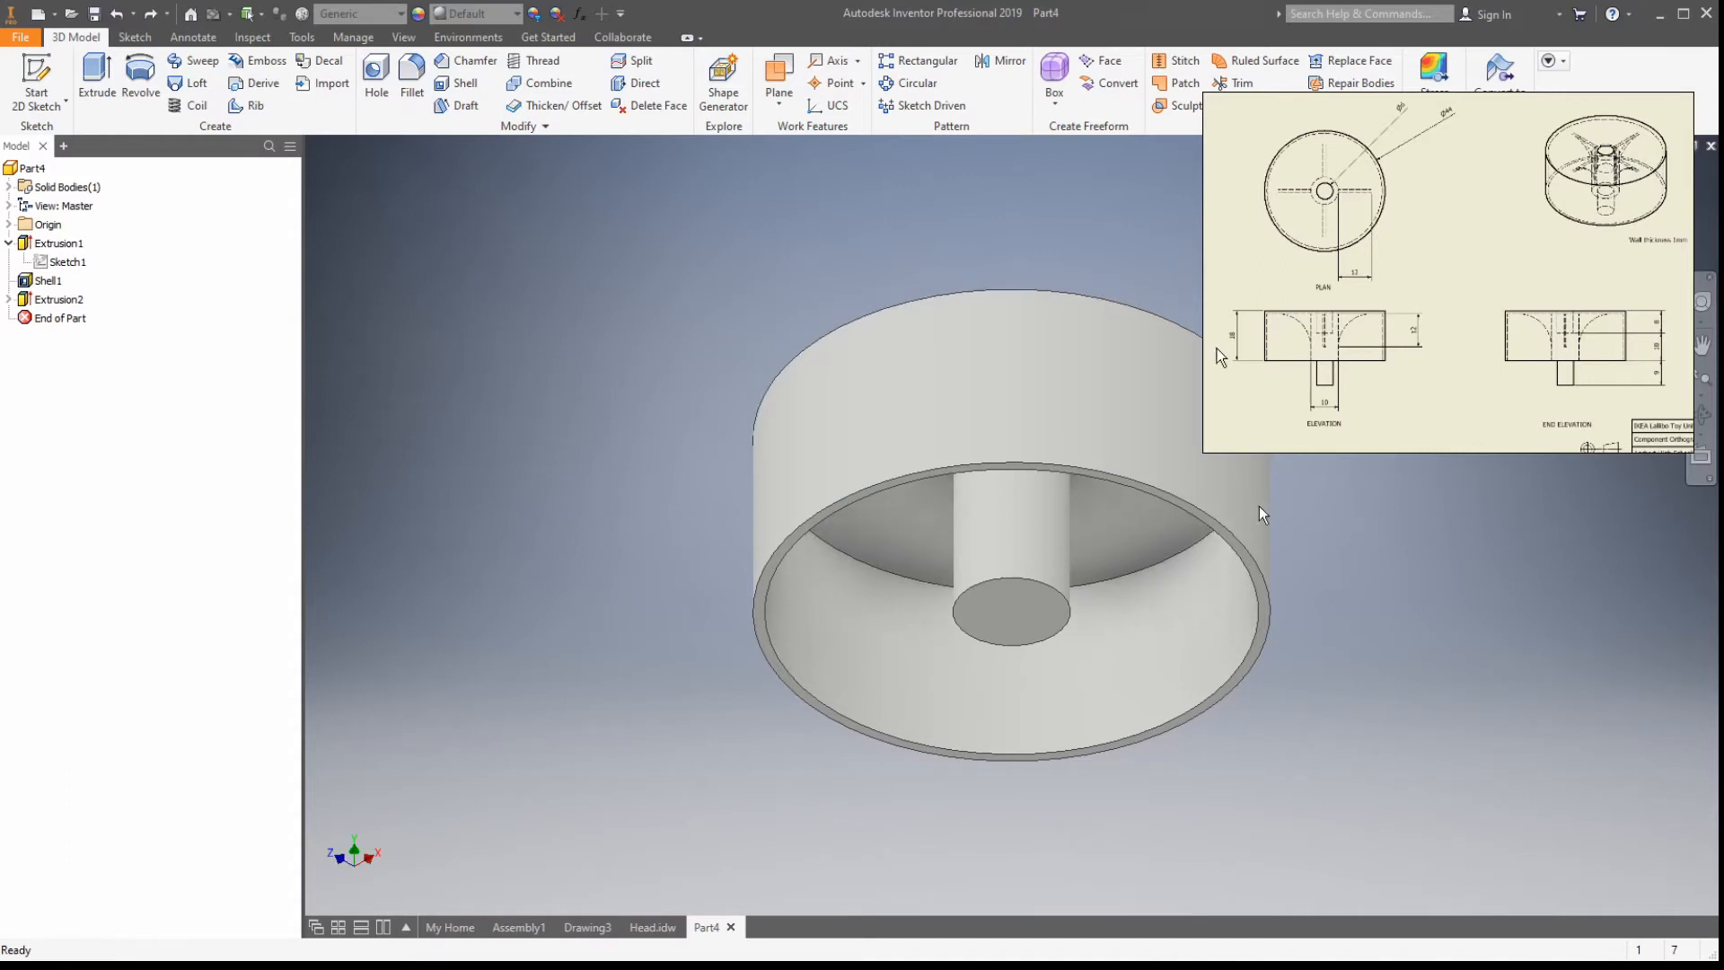
Step: Sketch a 6 mm diameter circle centred on the end face of the central boss
left_click(32, 74)
left_click(1030, 620)
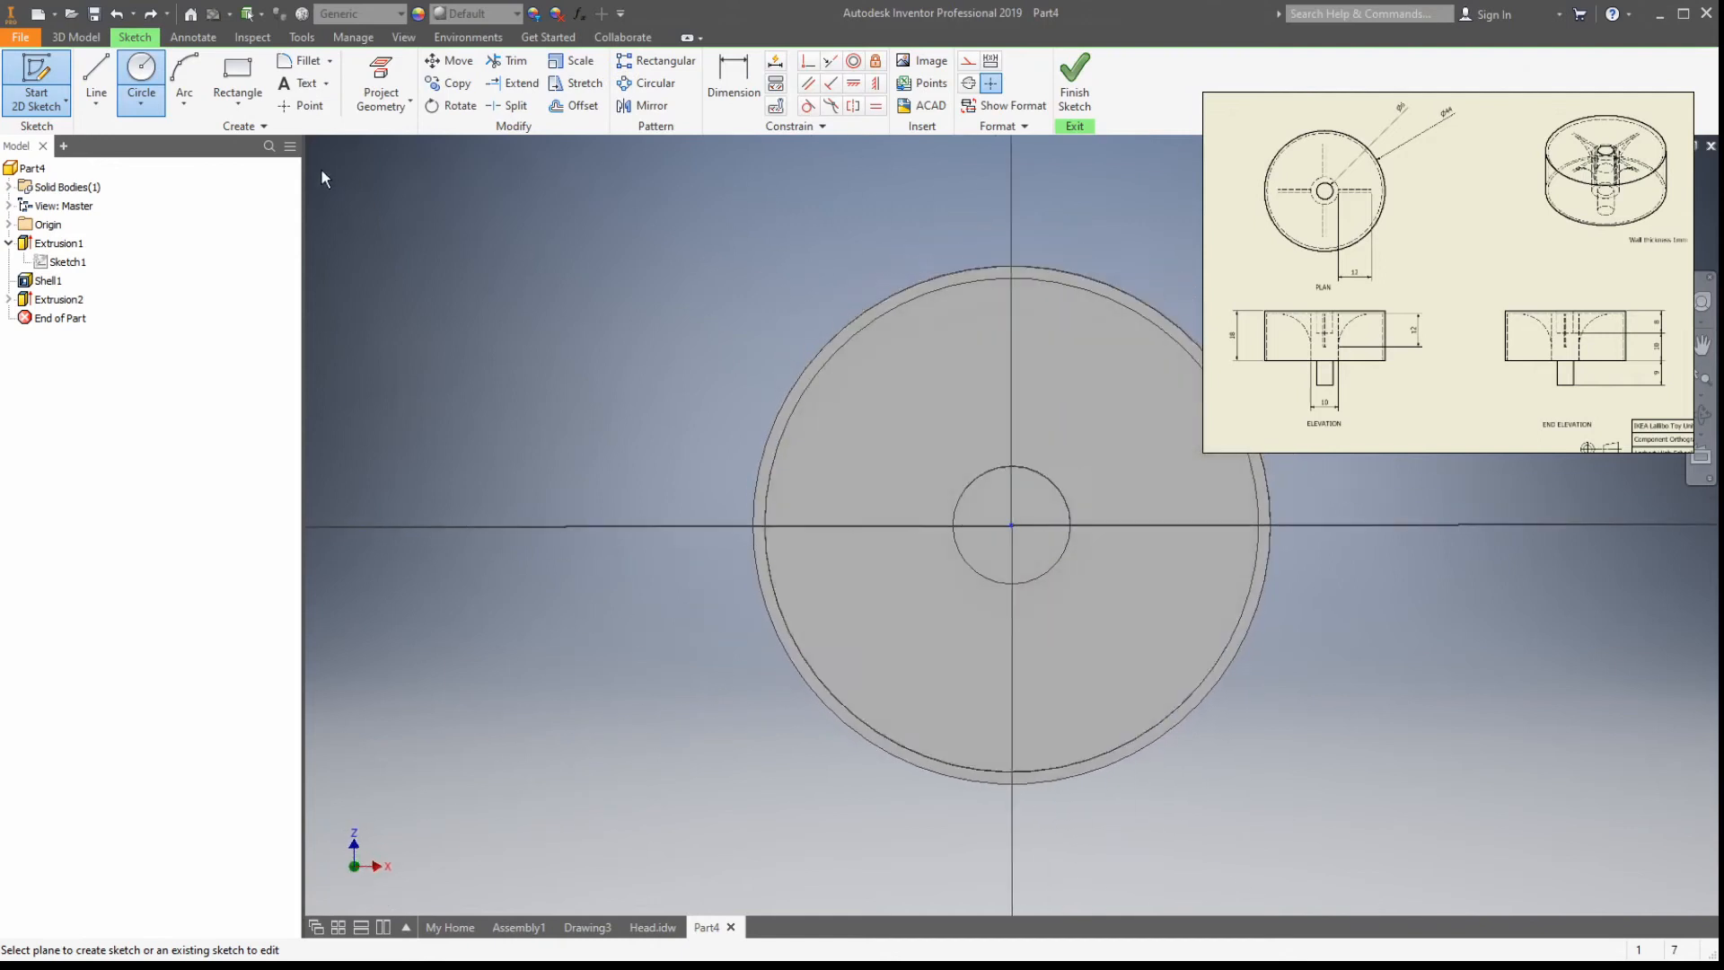
key("c")
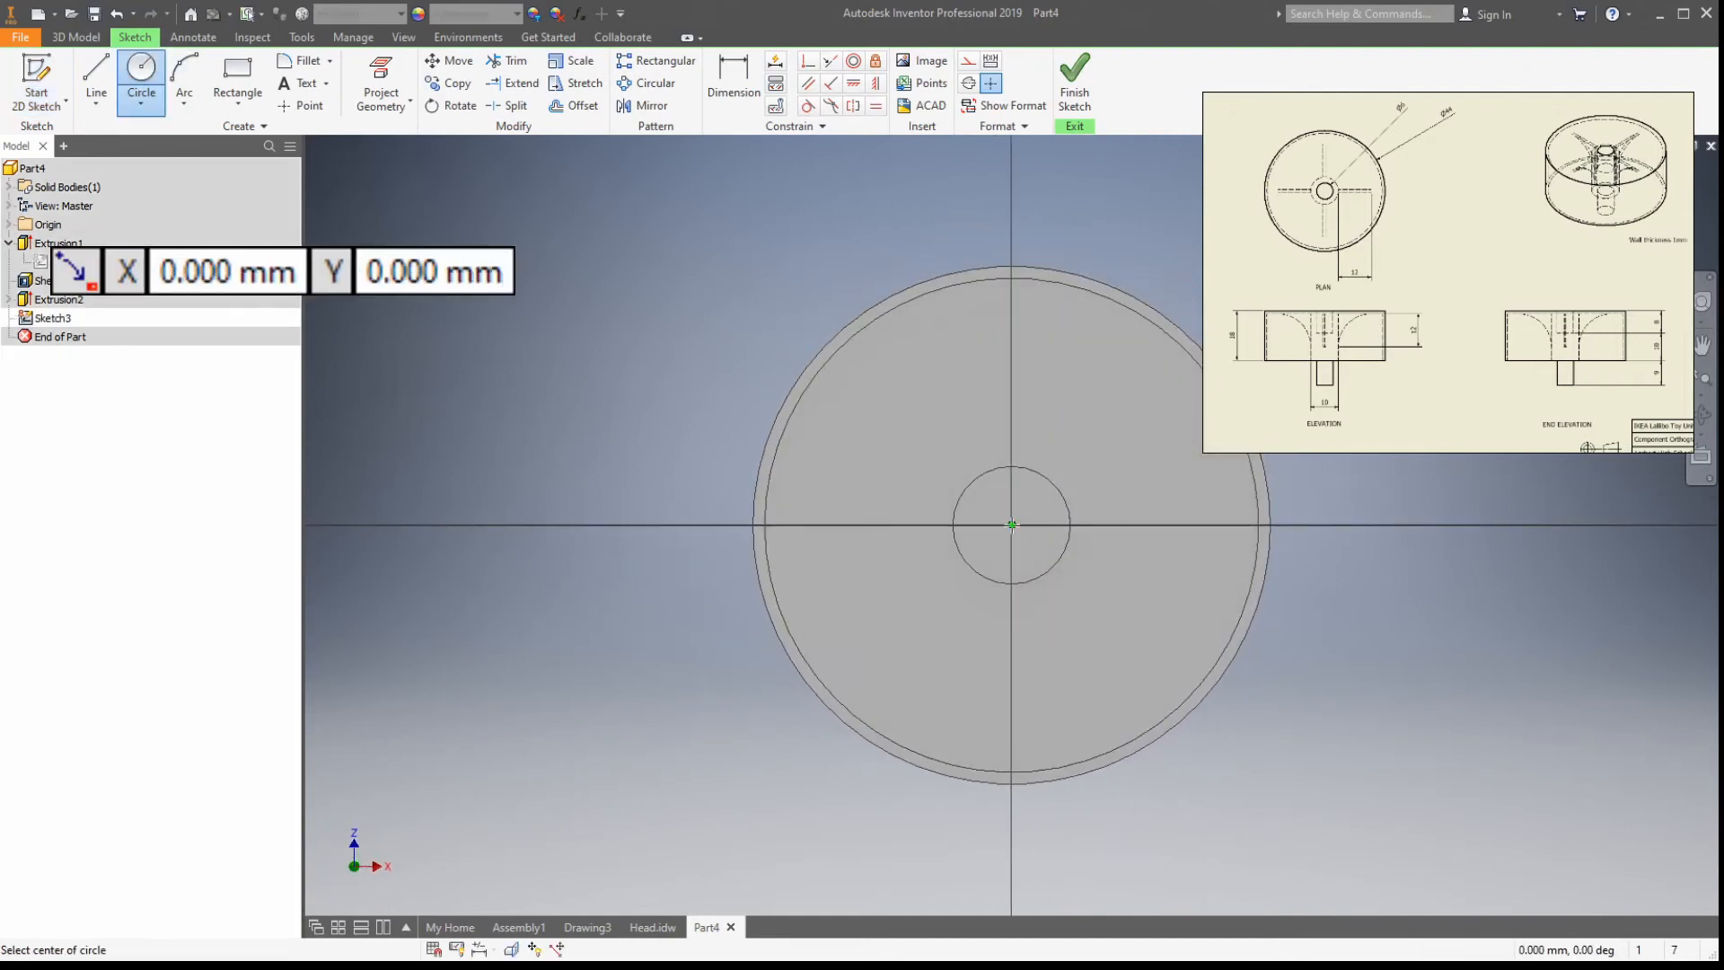
left_click(1012, 526)
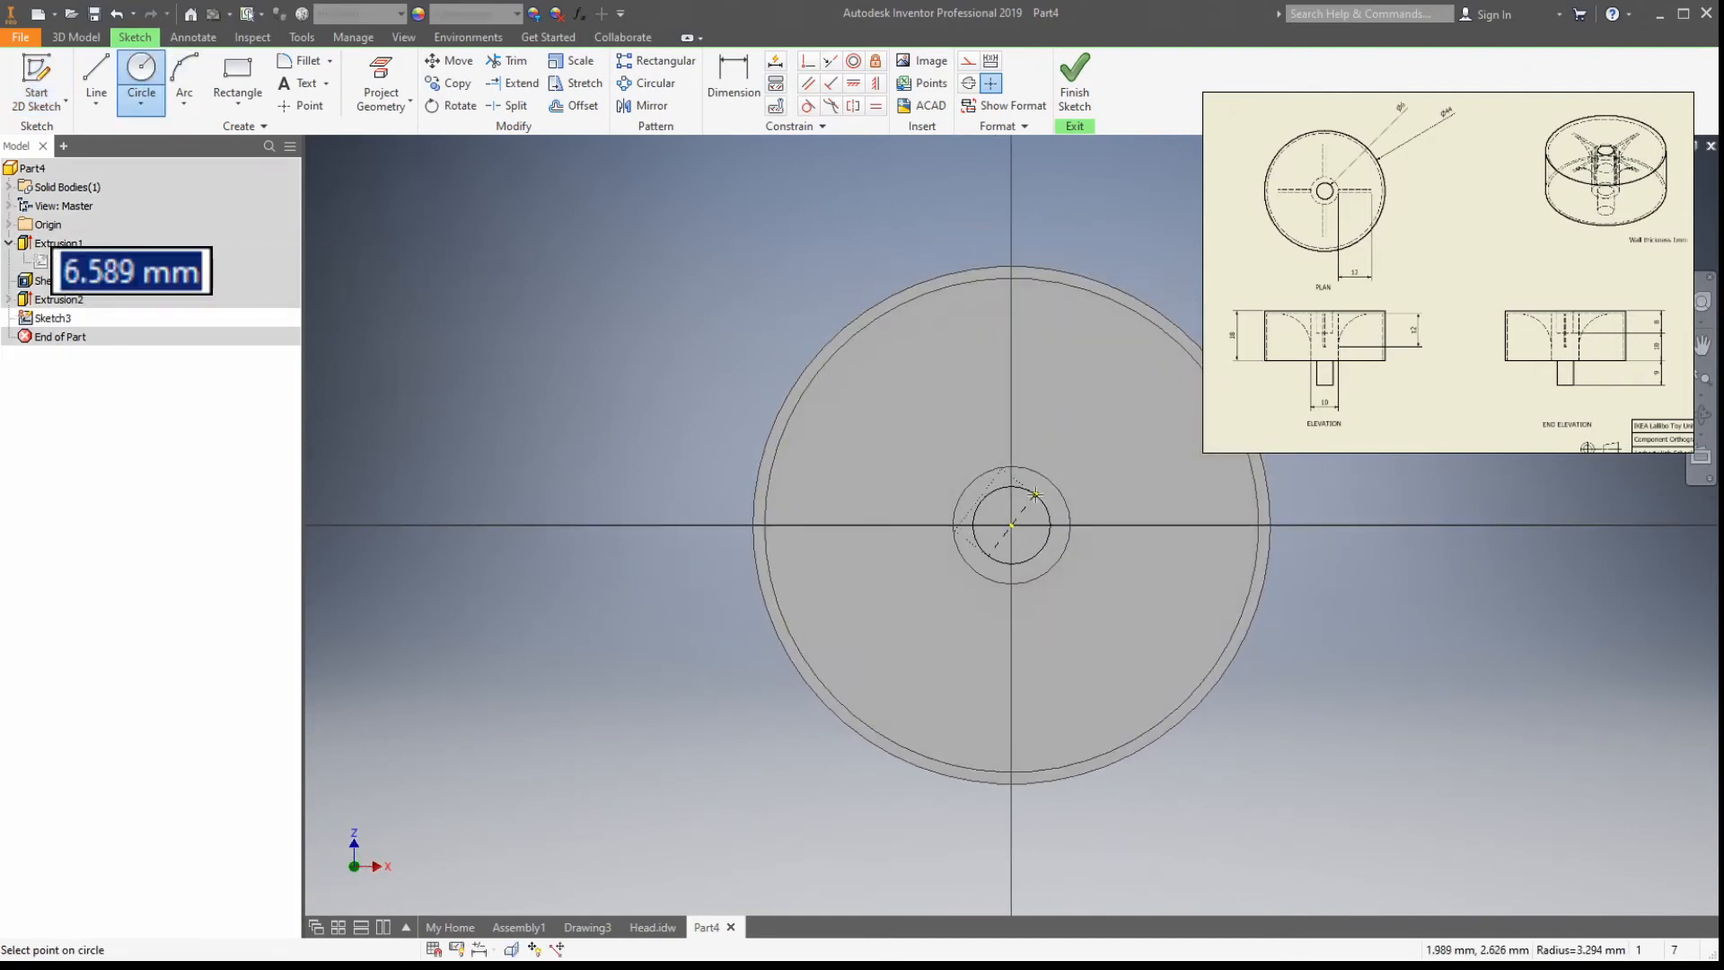
type("6")
key("Return")
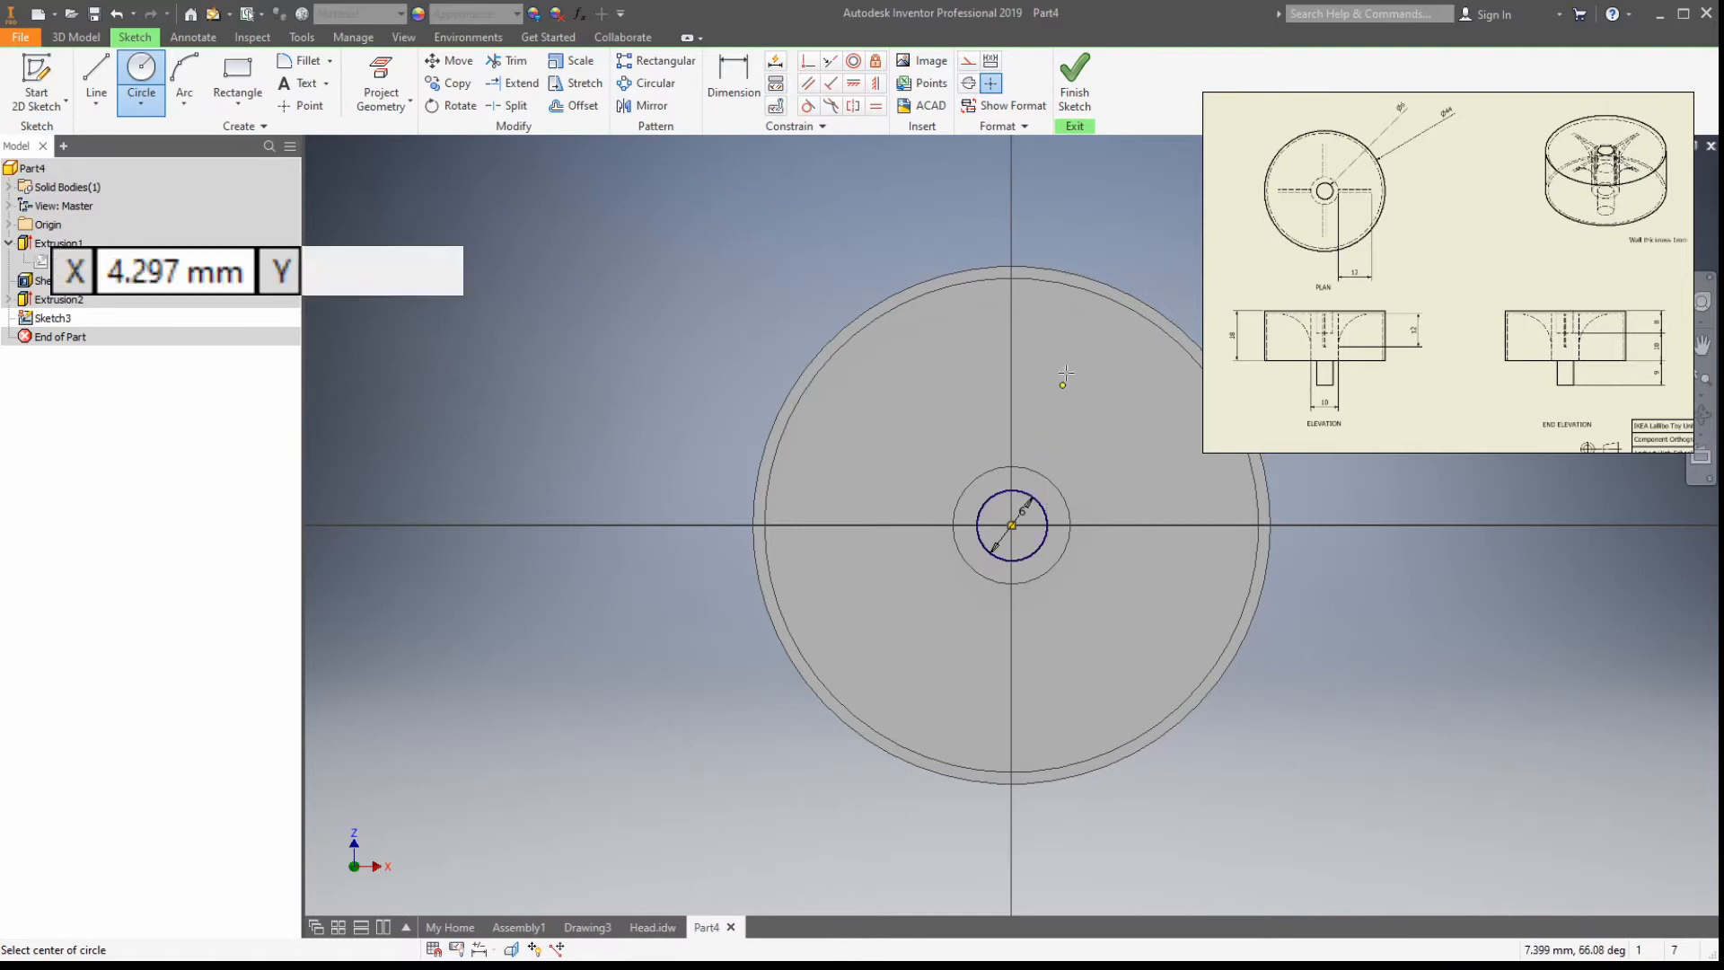
left_click(1075, 83)
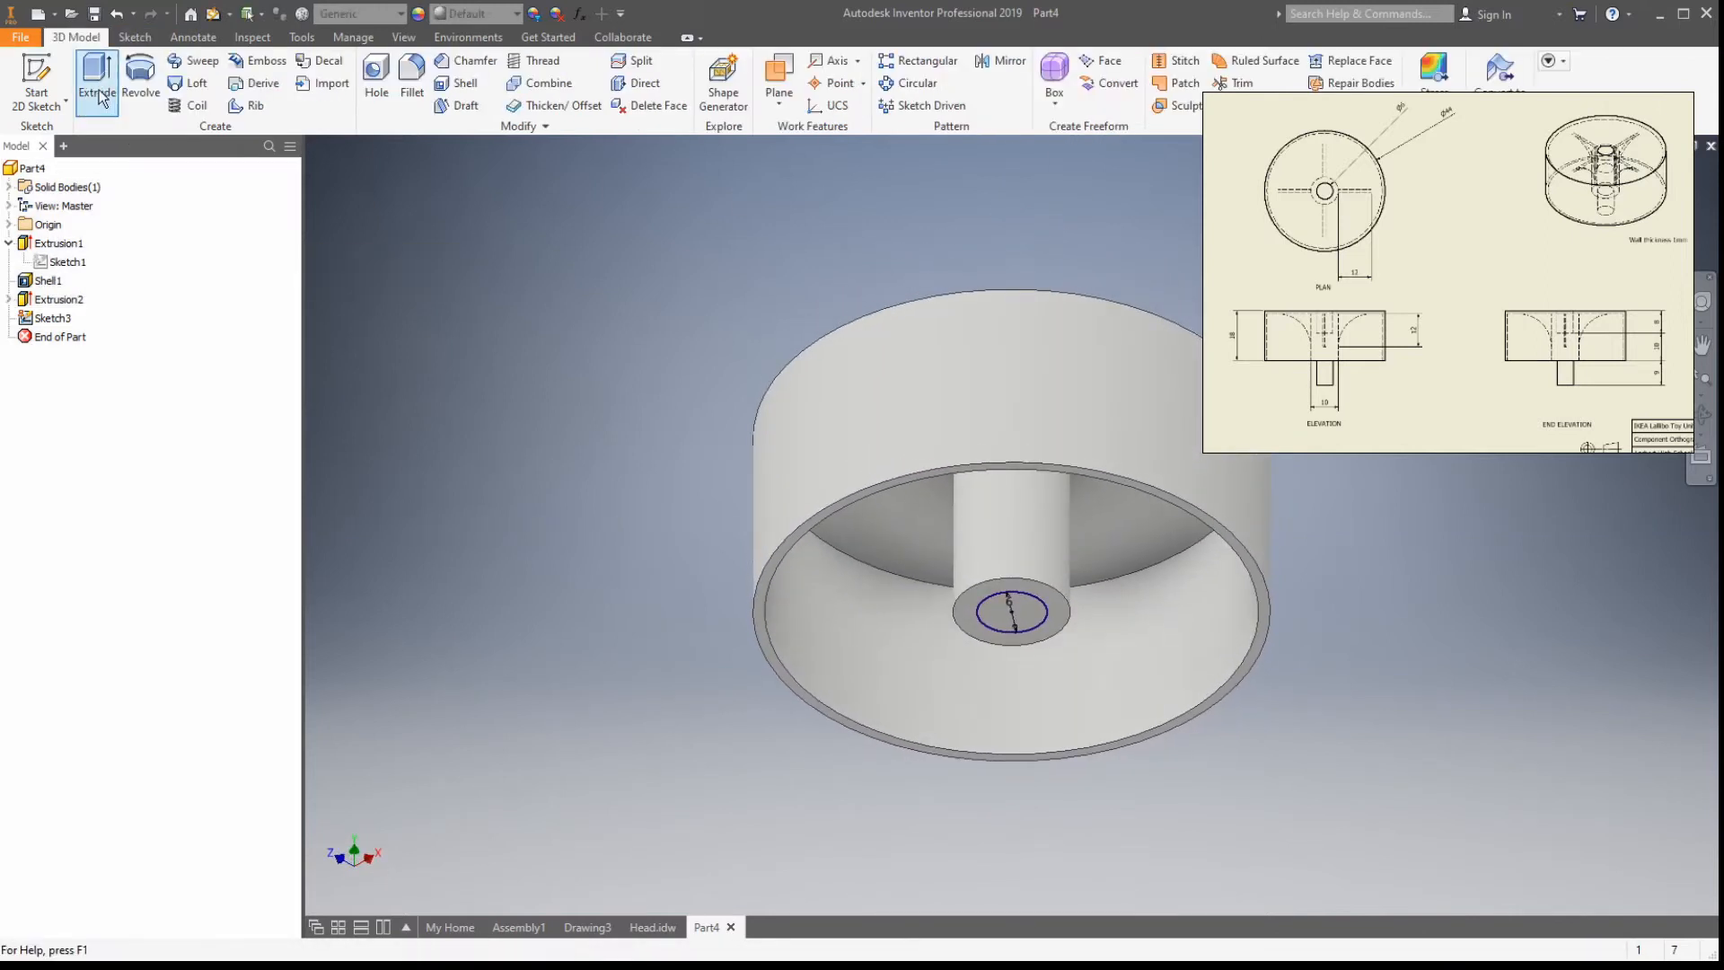
Step: Extrude the 6 mm circle 9 mm outward from the boss's end face as a joined spigot
left_click(97, 94)
scroll(1622, 368, "down", 3)
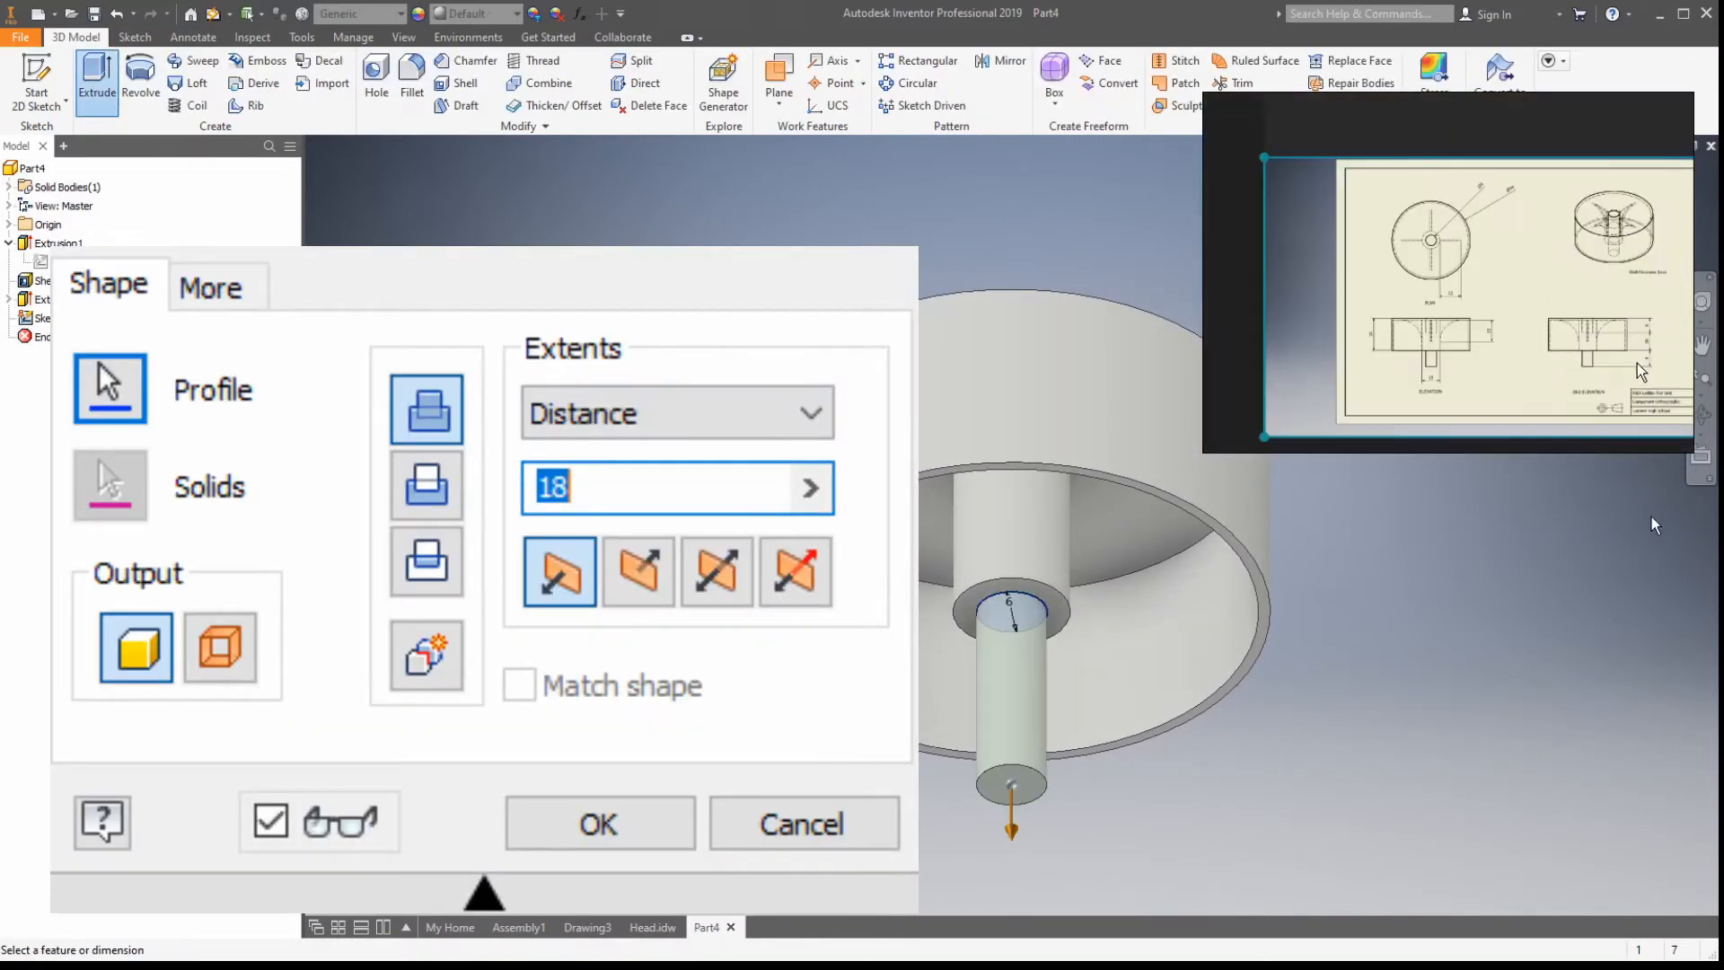
scroll(1661, 383, "up", 6)
middle_click_drag(1660, 381, 1618, 400)
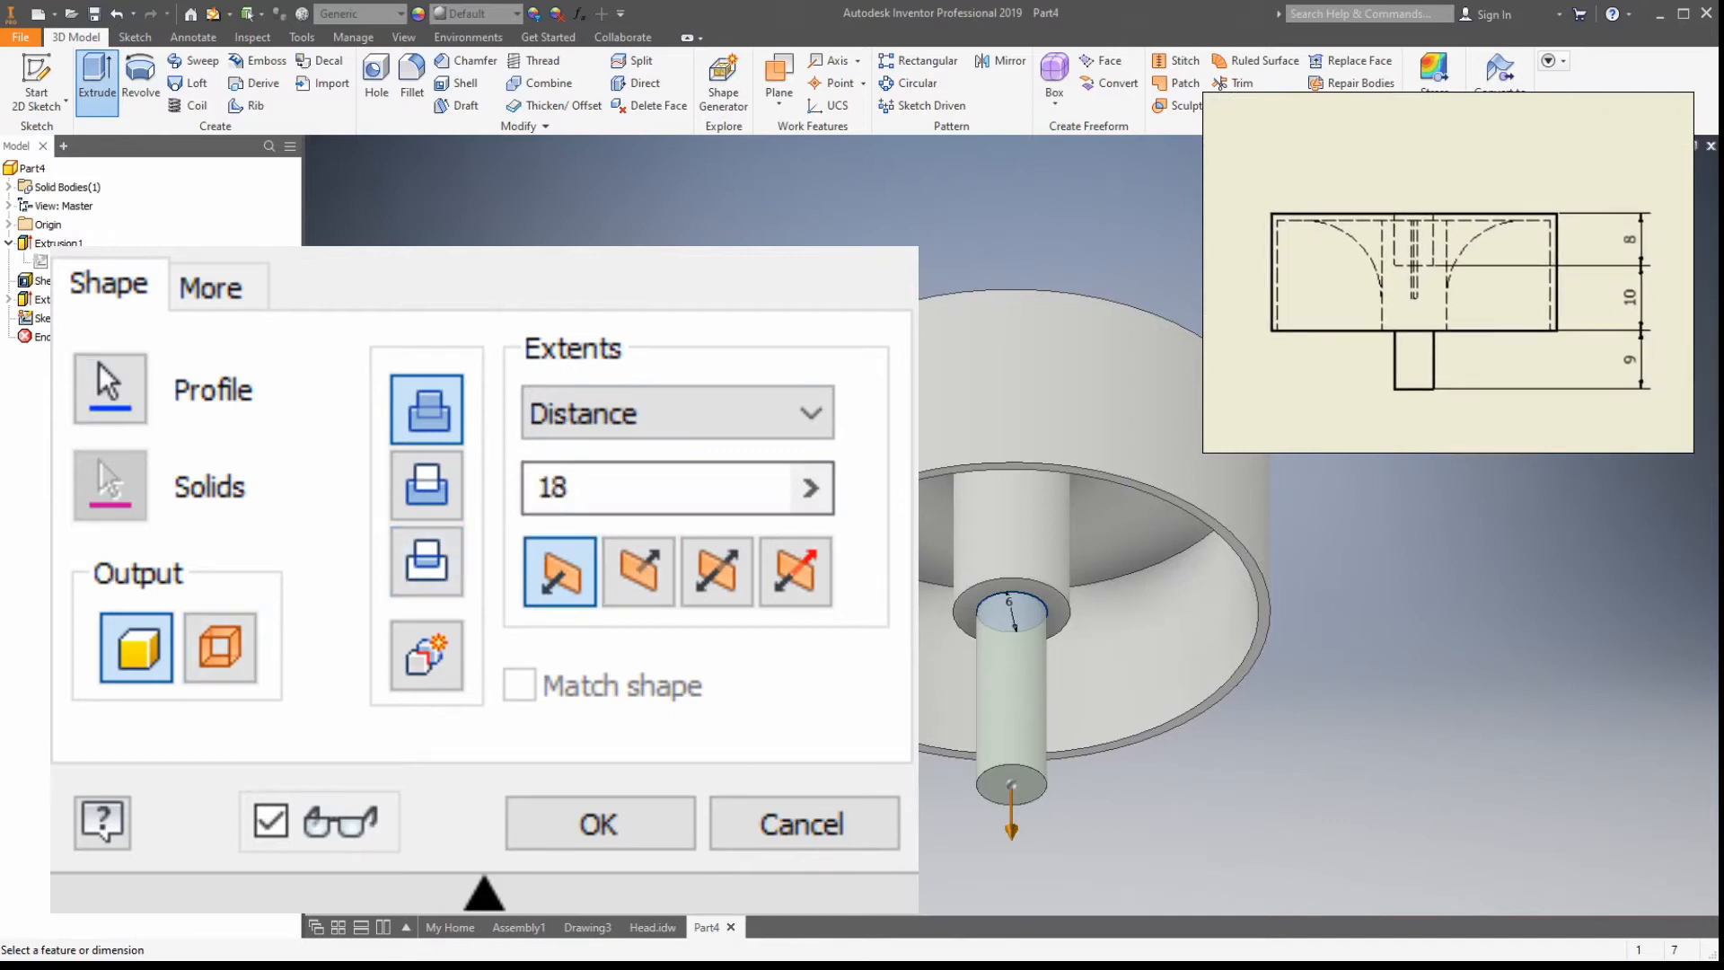
key("Return")
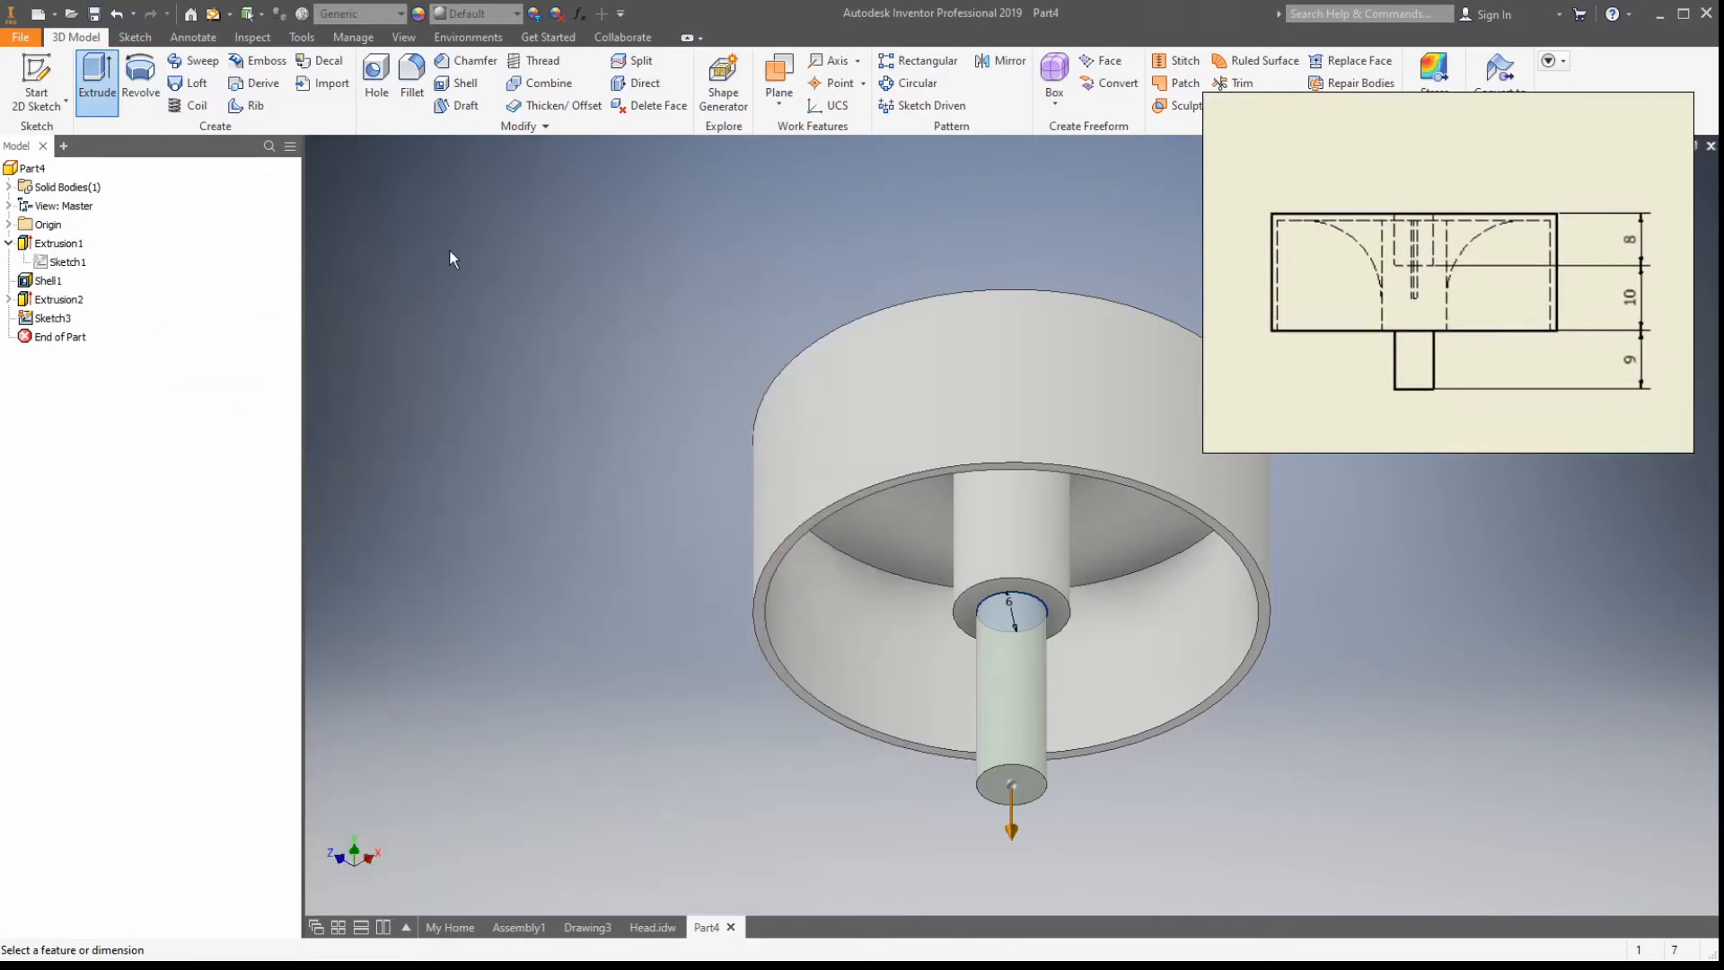
Step: Examine the drawing's plan and elevation views for the dimensions of the curved internal ribs
key("F2")
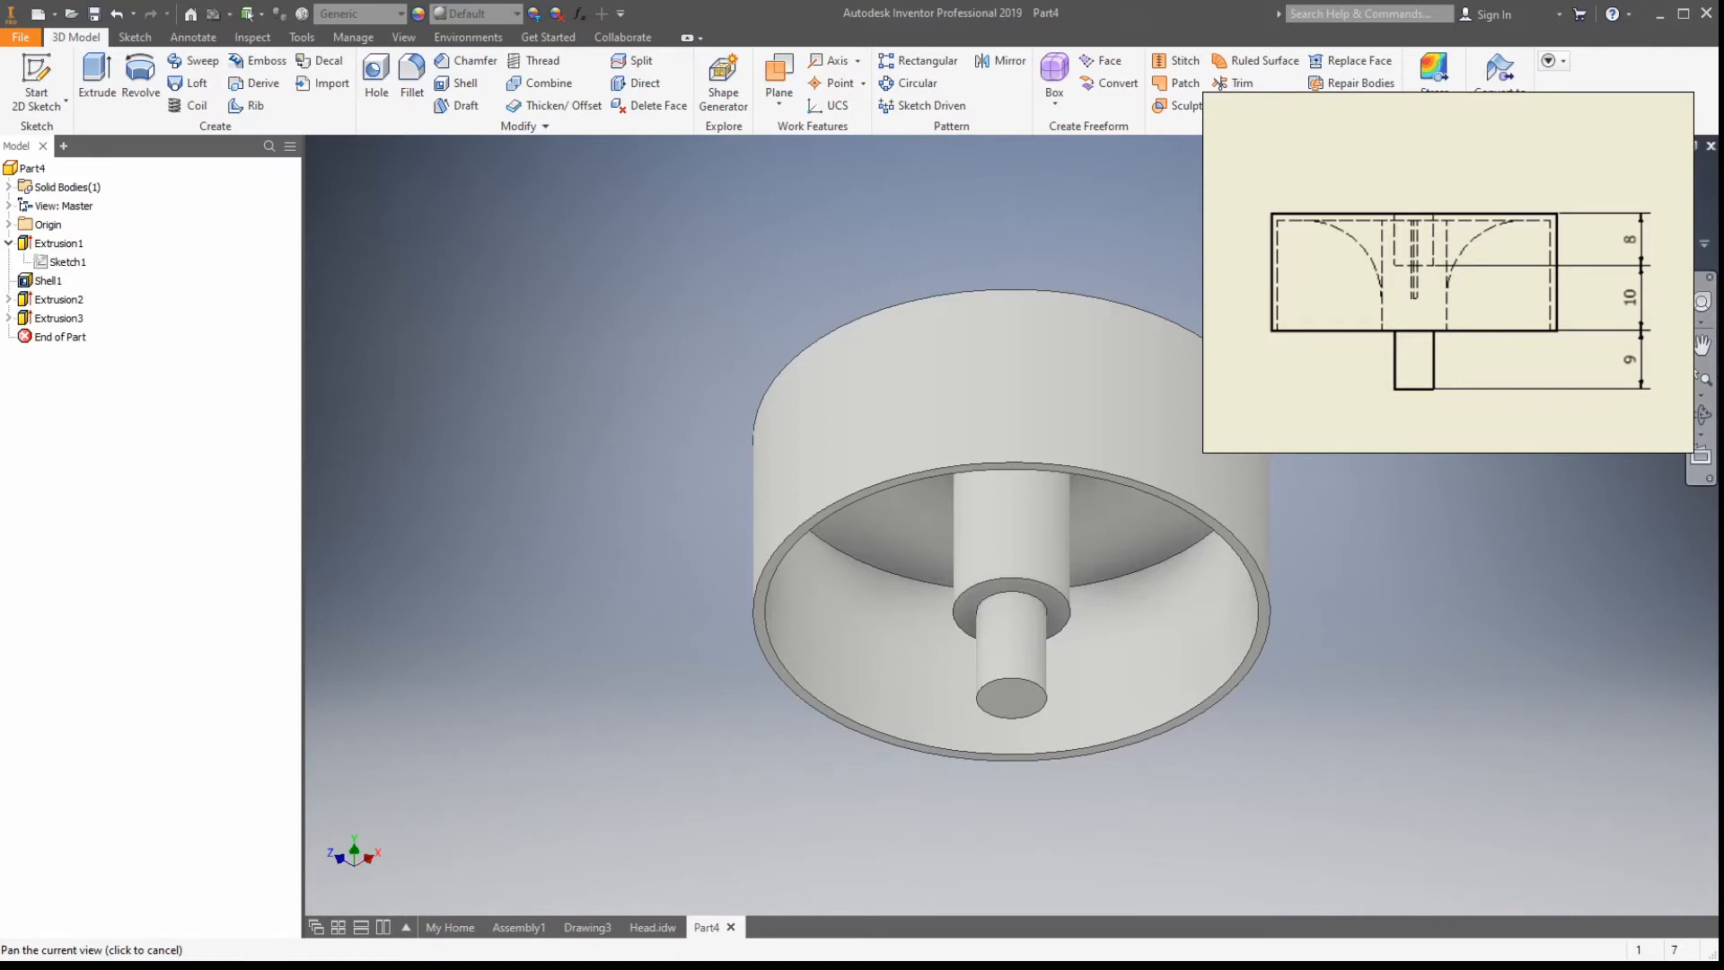
left_click(1639, 93)
left_click(1647, 89)
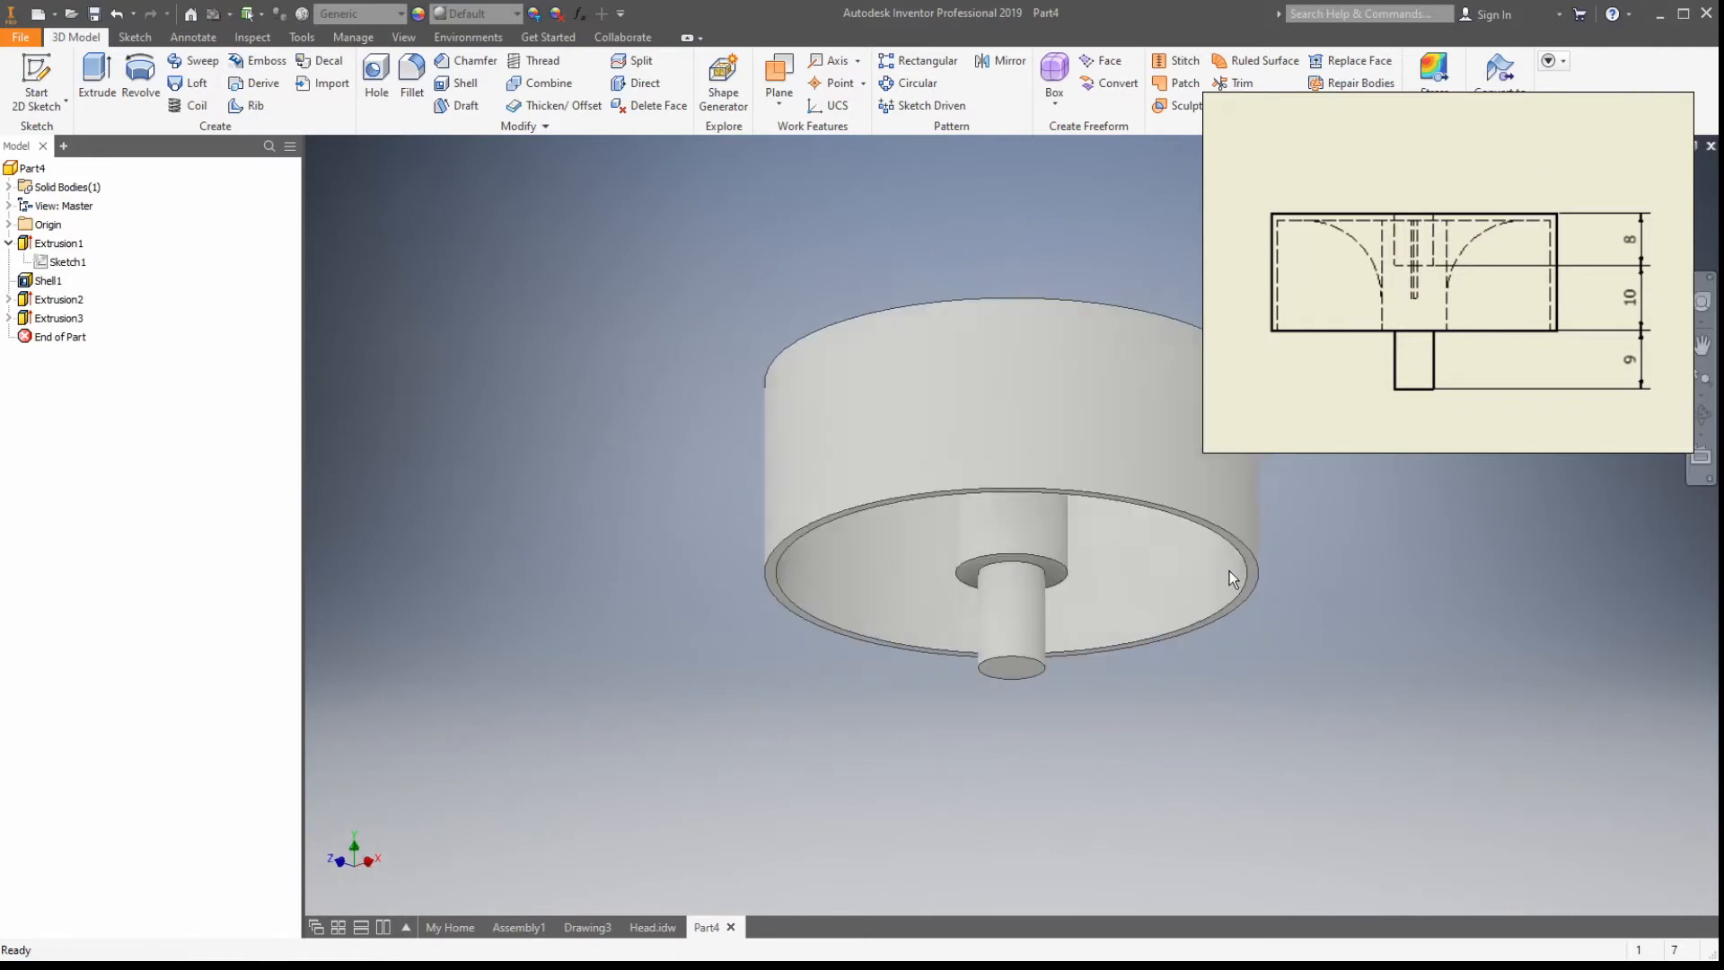
scroll(1455, 267, "up", 2)
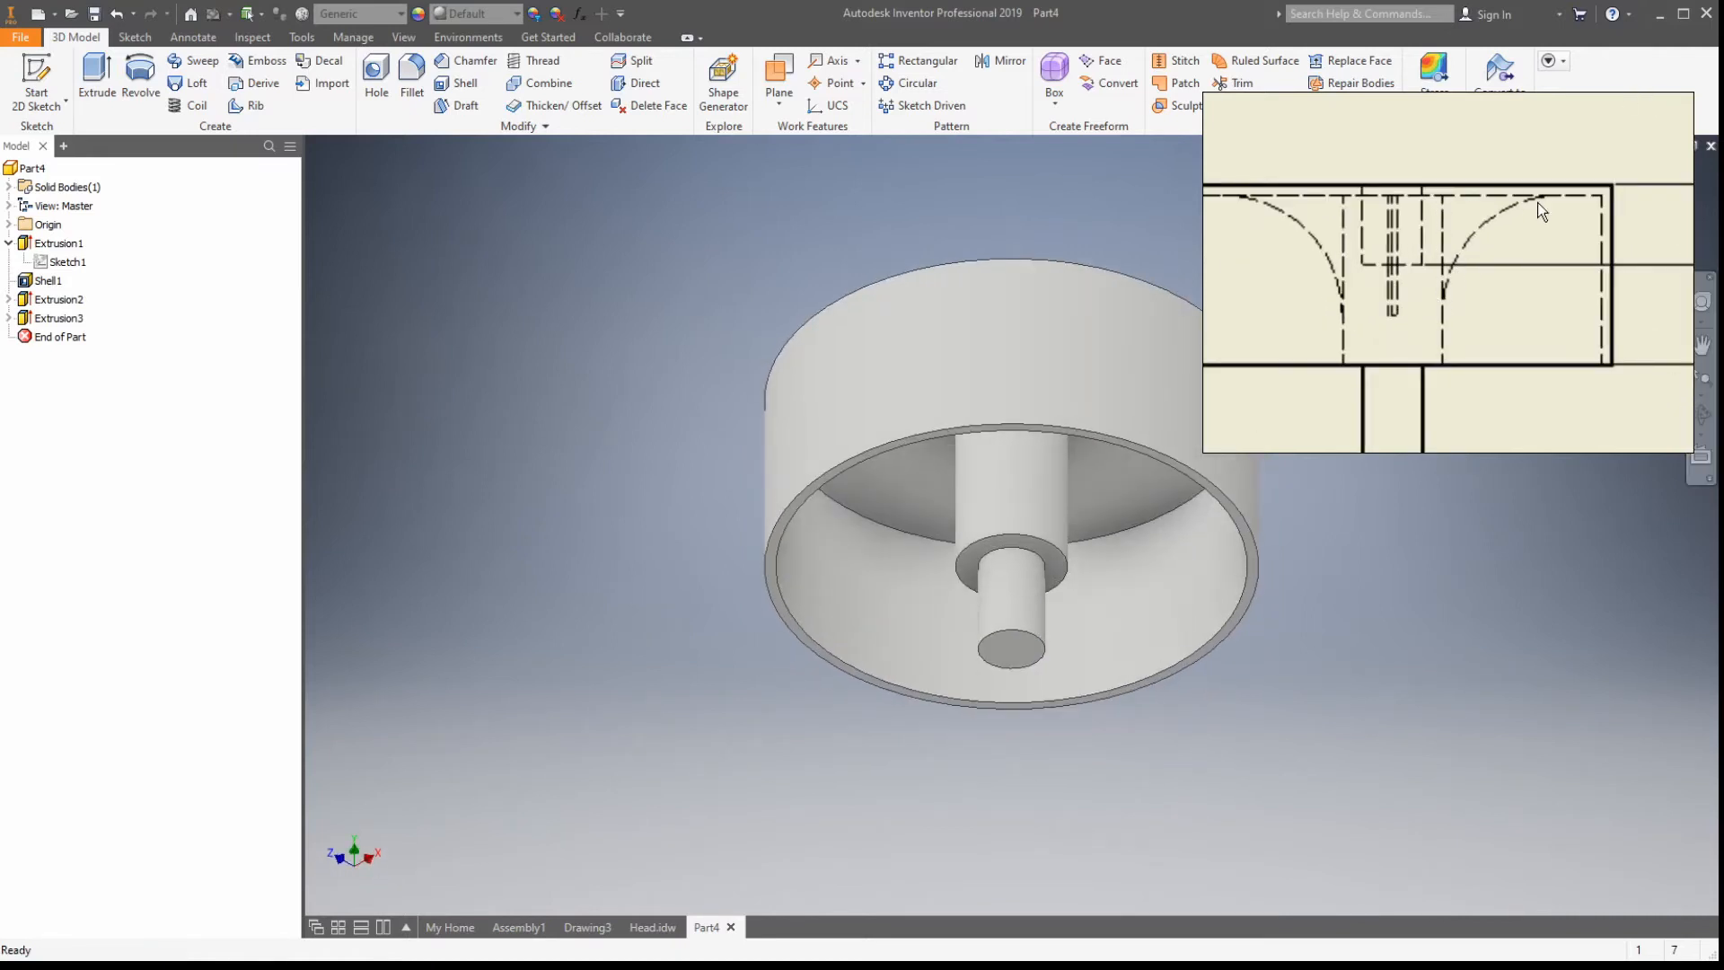
scroll(1473, 251, "down", 2)
middle_click_drag(1312, 273, 1662, 273)
scroll(1662, 273, "down", 1)
mouse_move(1330, 227)
middle_mouse_down()
mouse_move(1289, 246)
mouse_move(1288, 413)
middle_mouse_up()
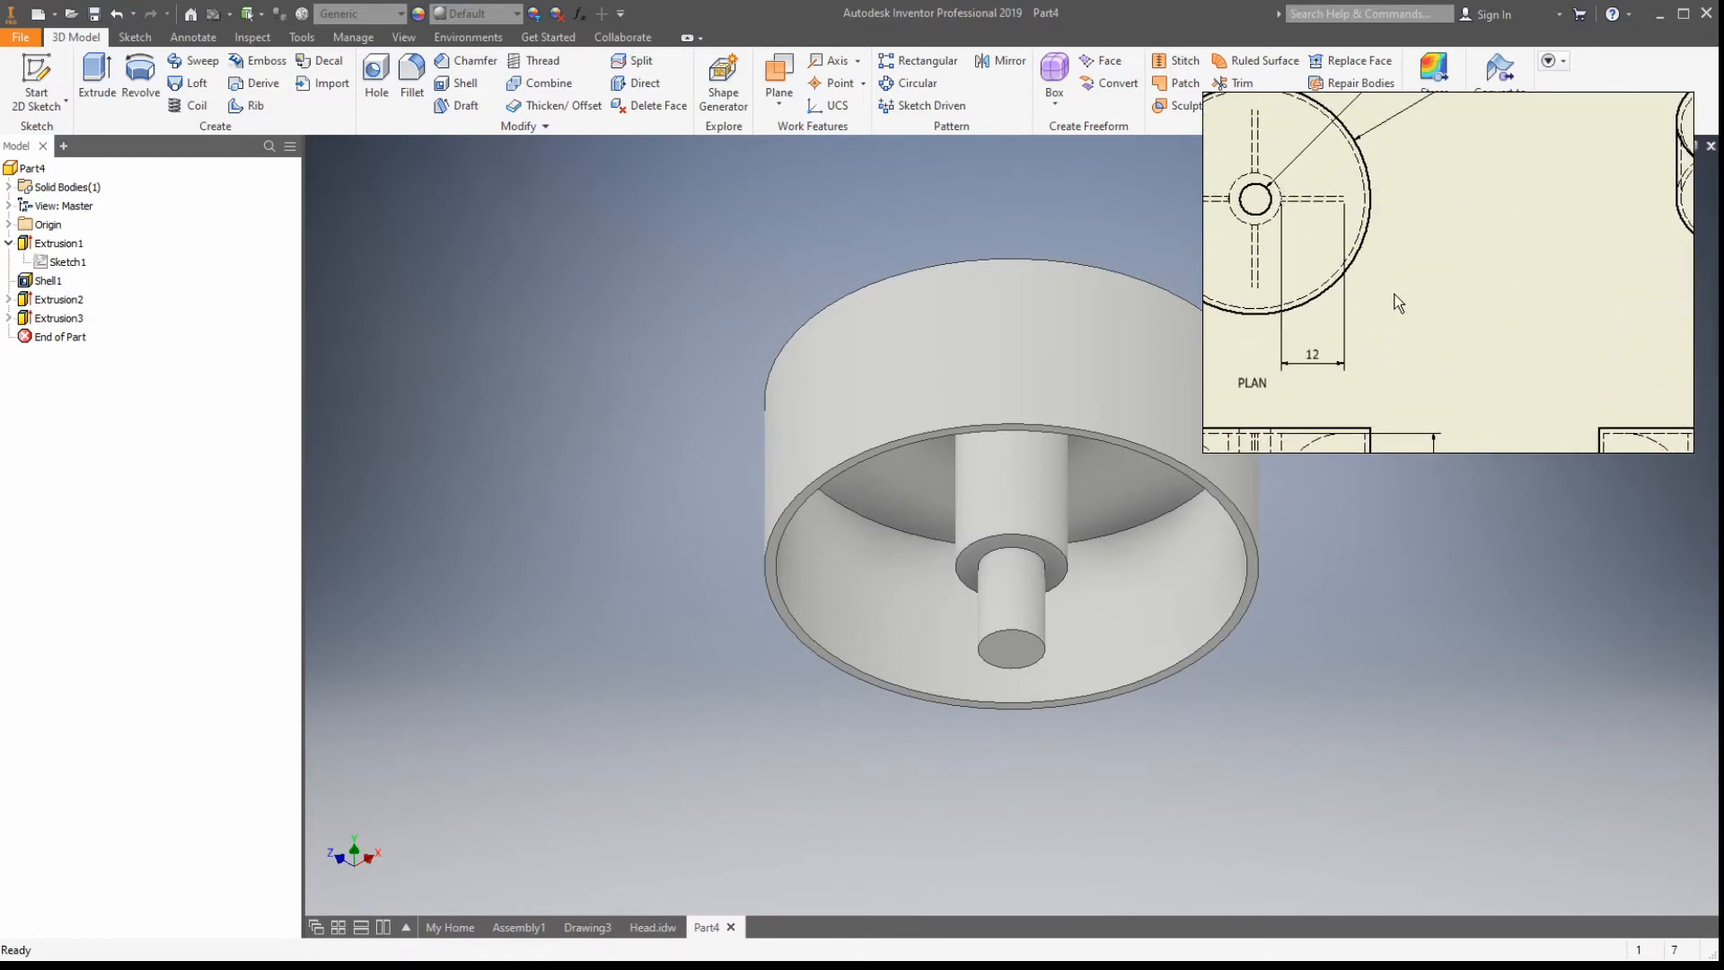
middle_click_drag(1399, 302, 1422, 172)
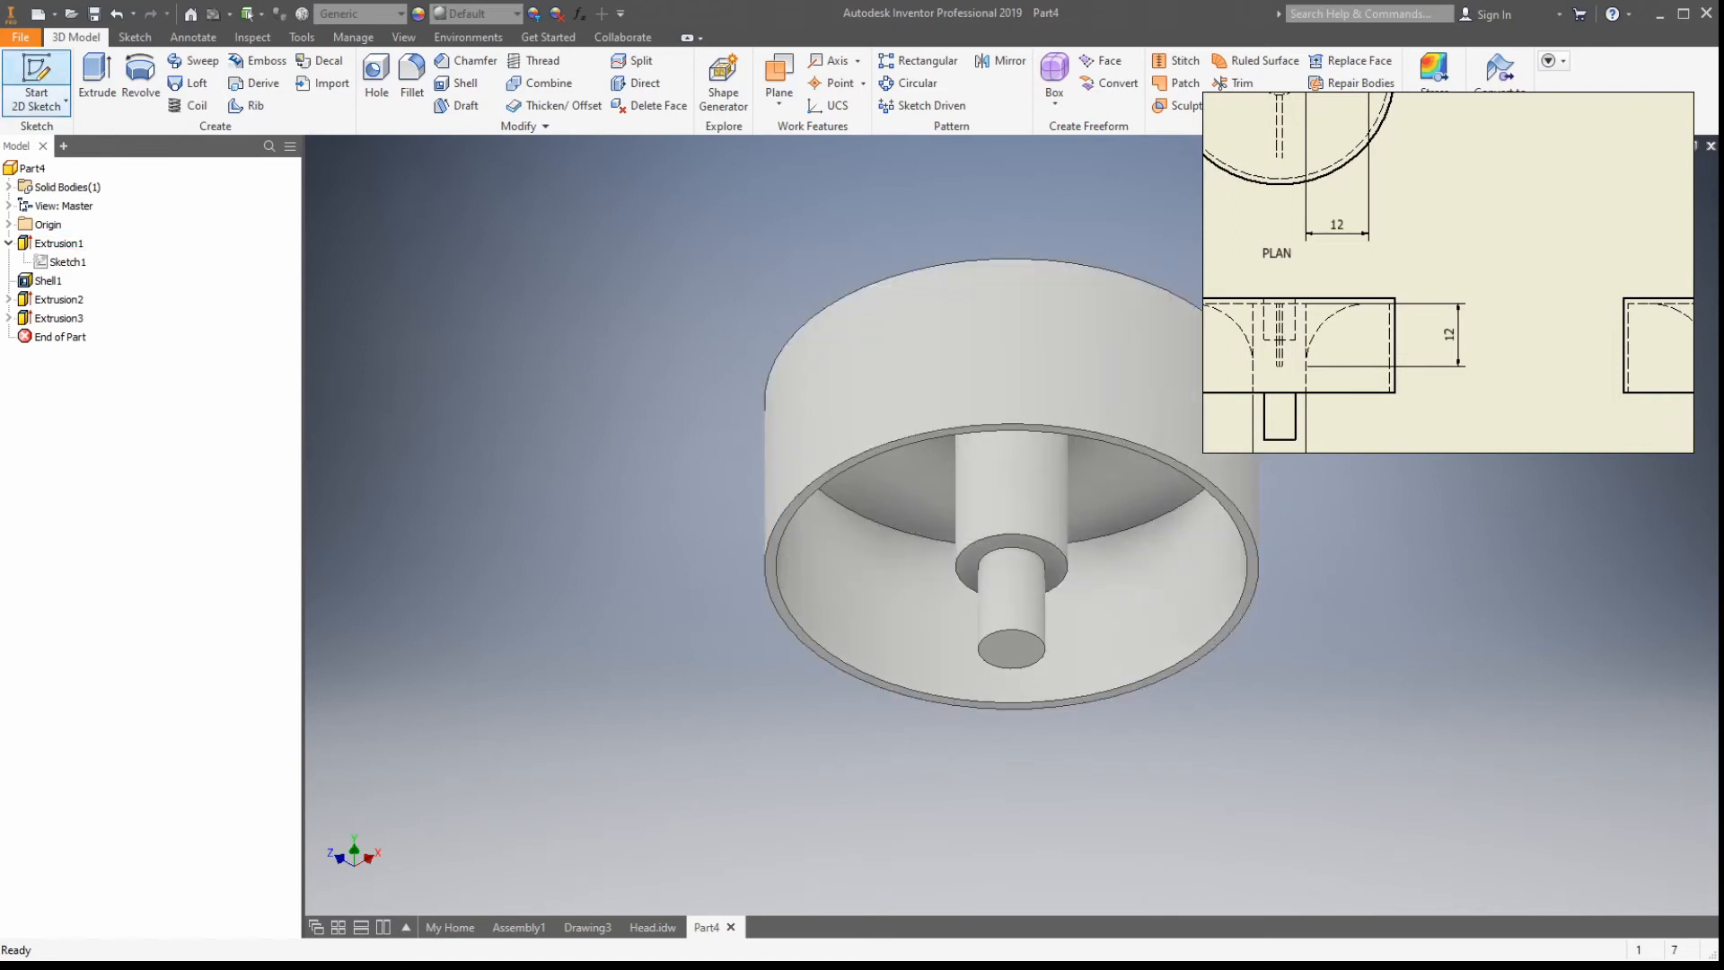
Step: Start a sketch on the XY plane and, in wireframe display, project the boss's side edge and the cup's inner floor edge
left_click(36, 79)
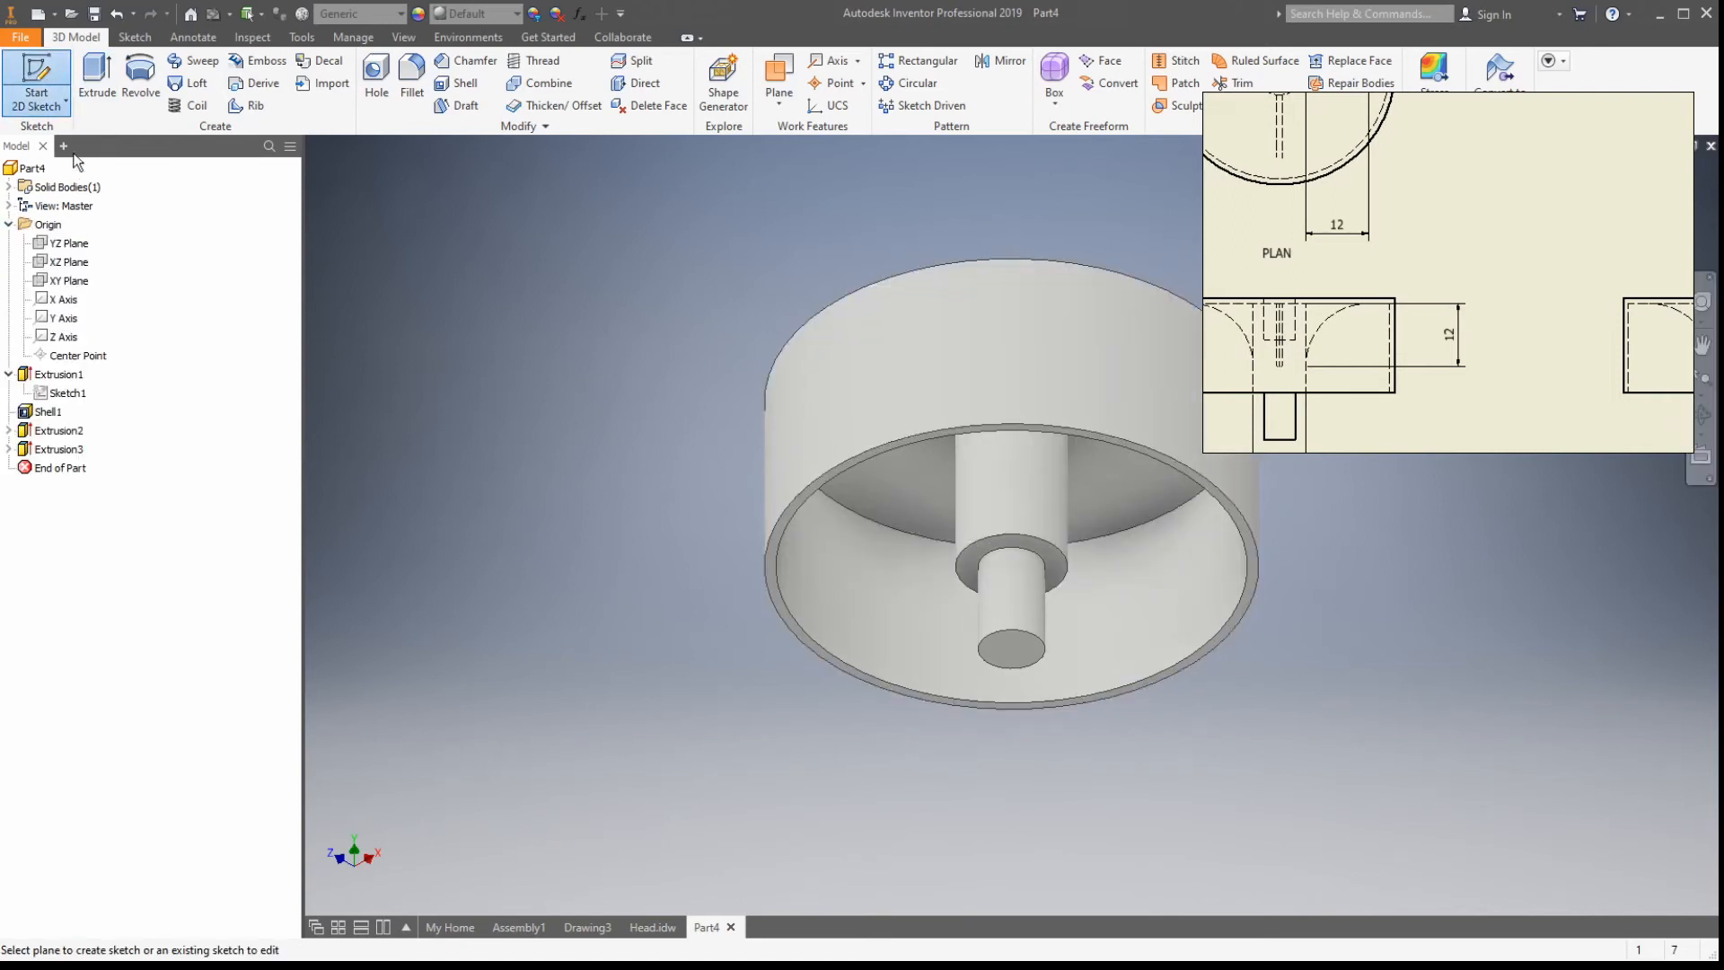
left_click(82, 271)
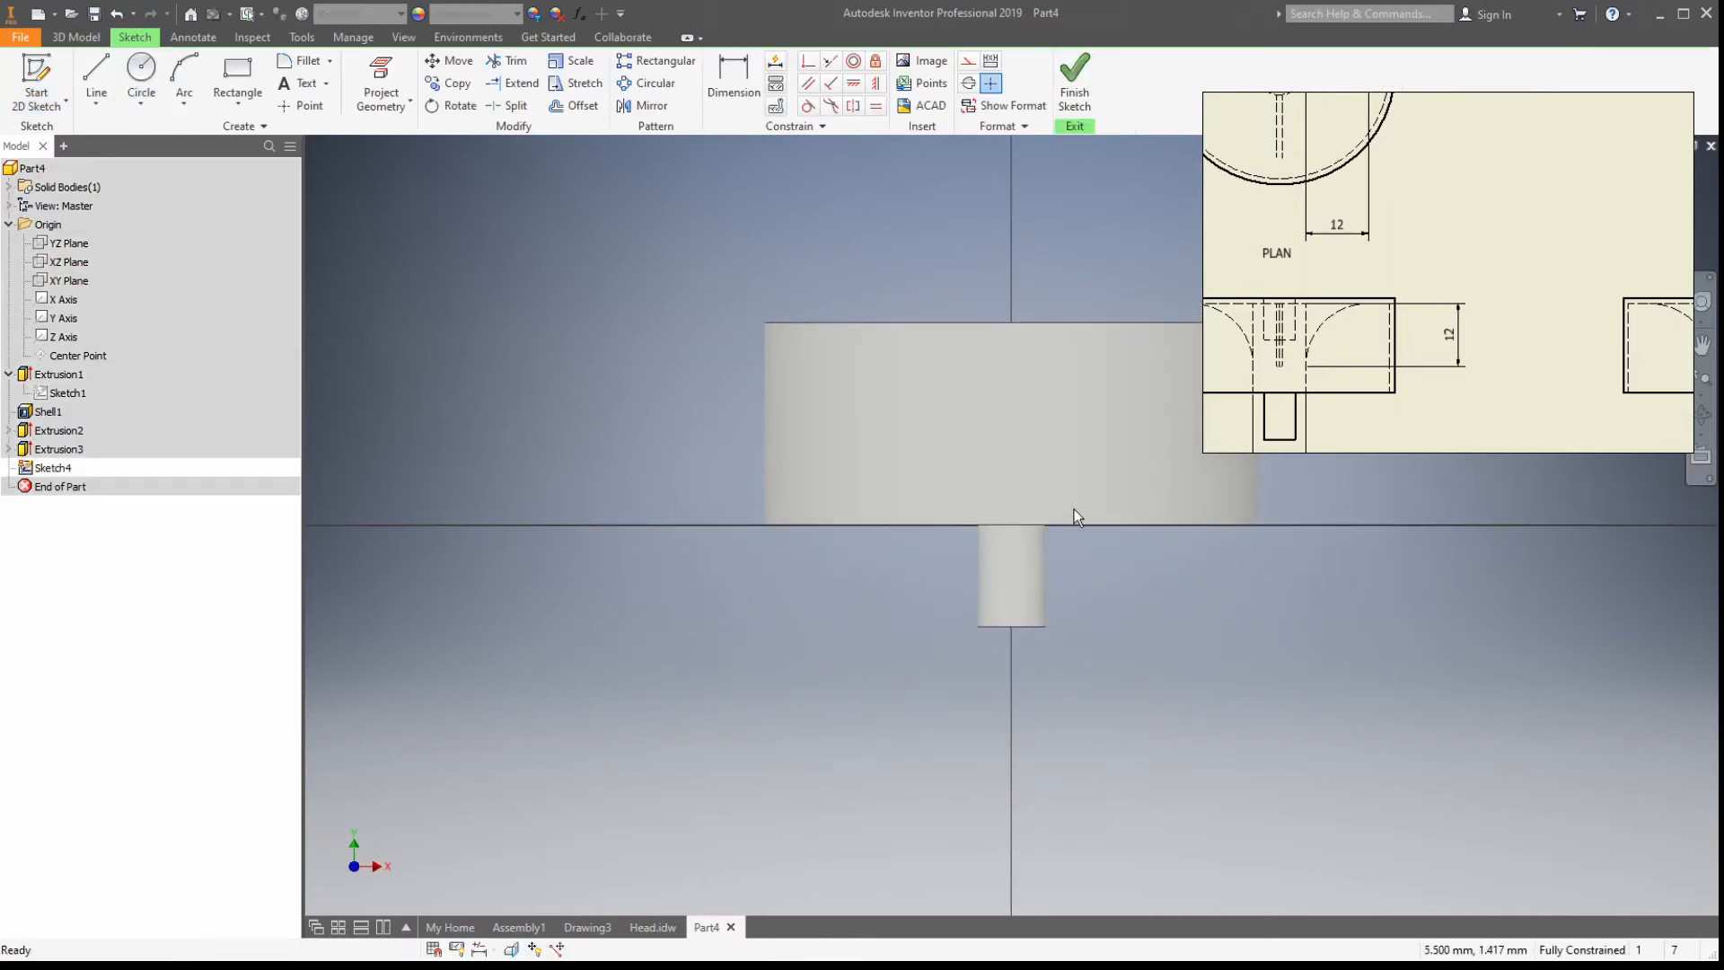
left_click(381, 81)
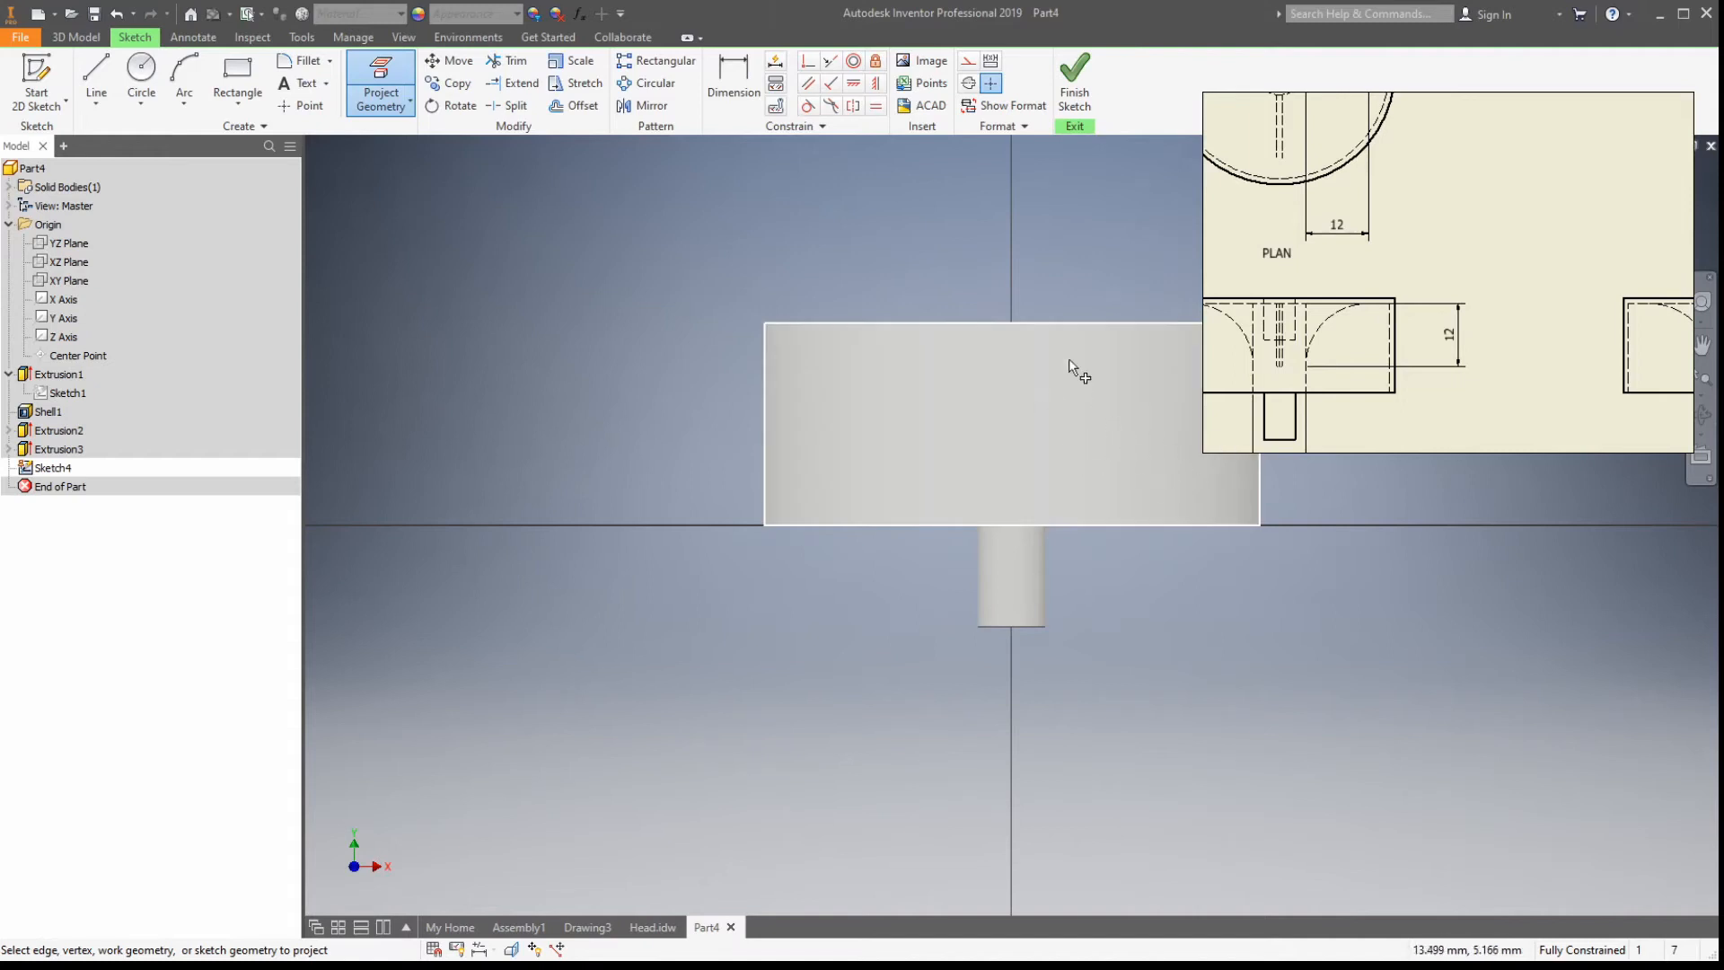
left_click(401, 38)
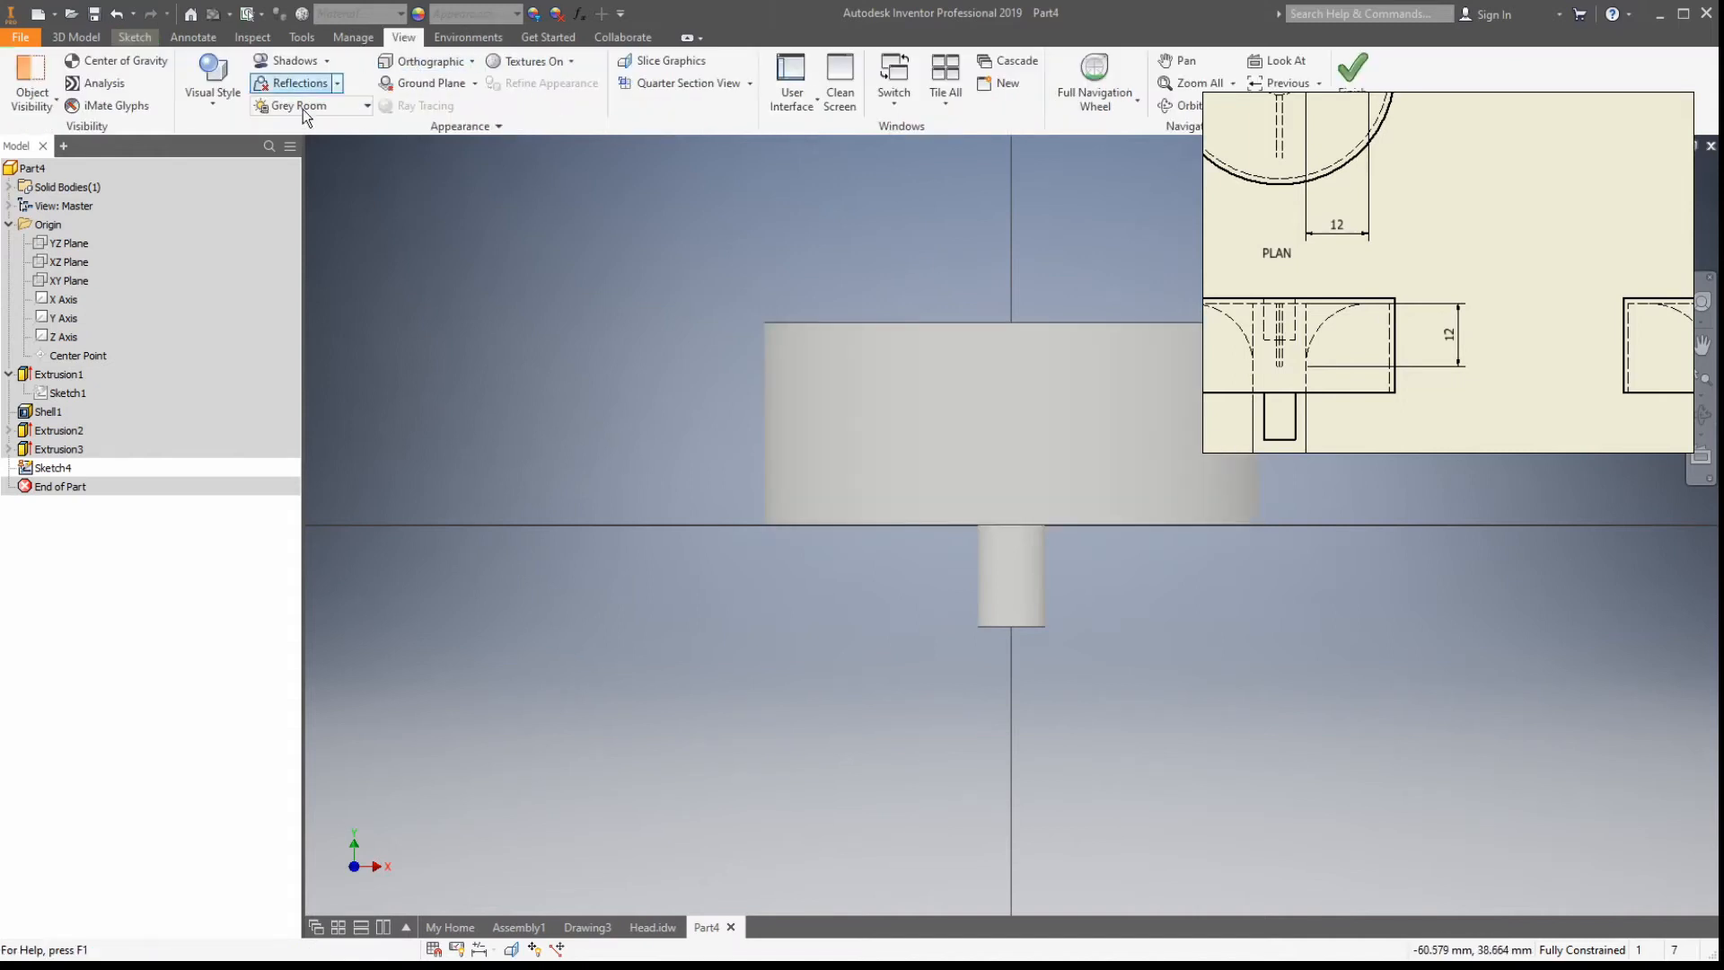
left_click(193, 276)
middle_click_drag(1001, 617, 750, 644)
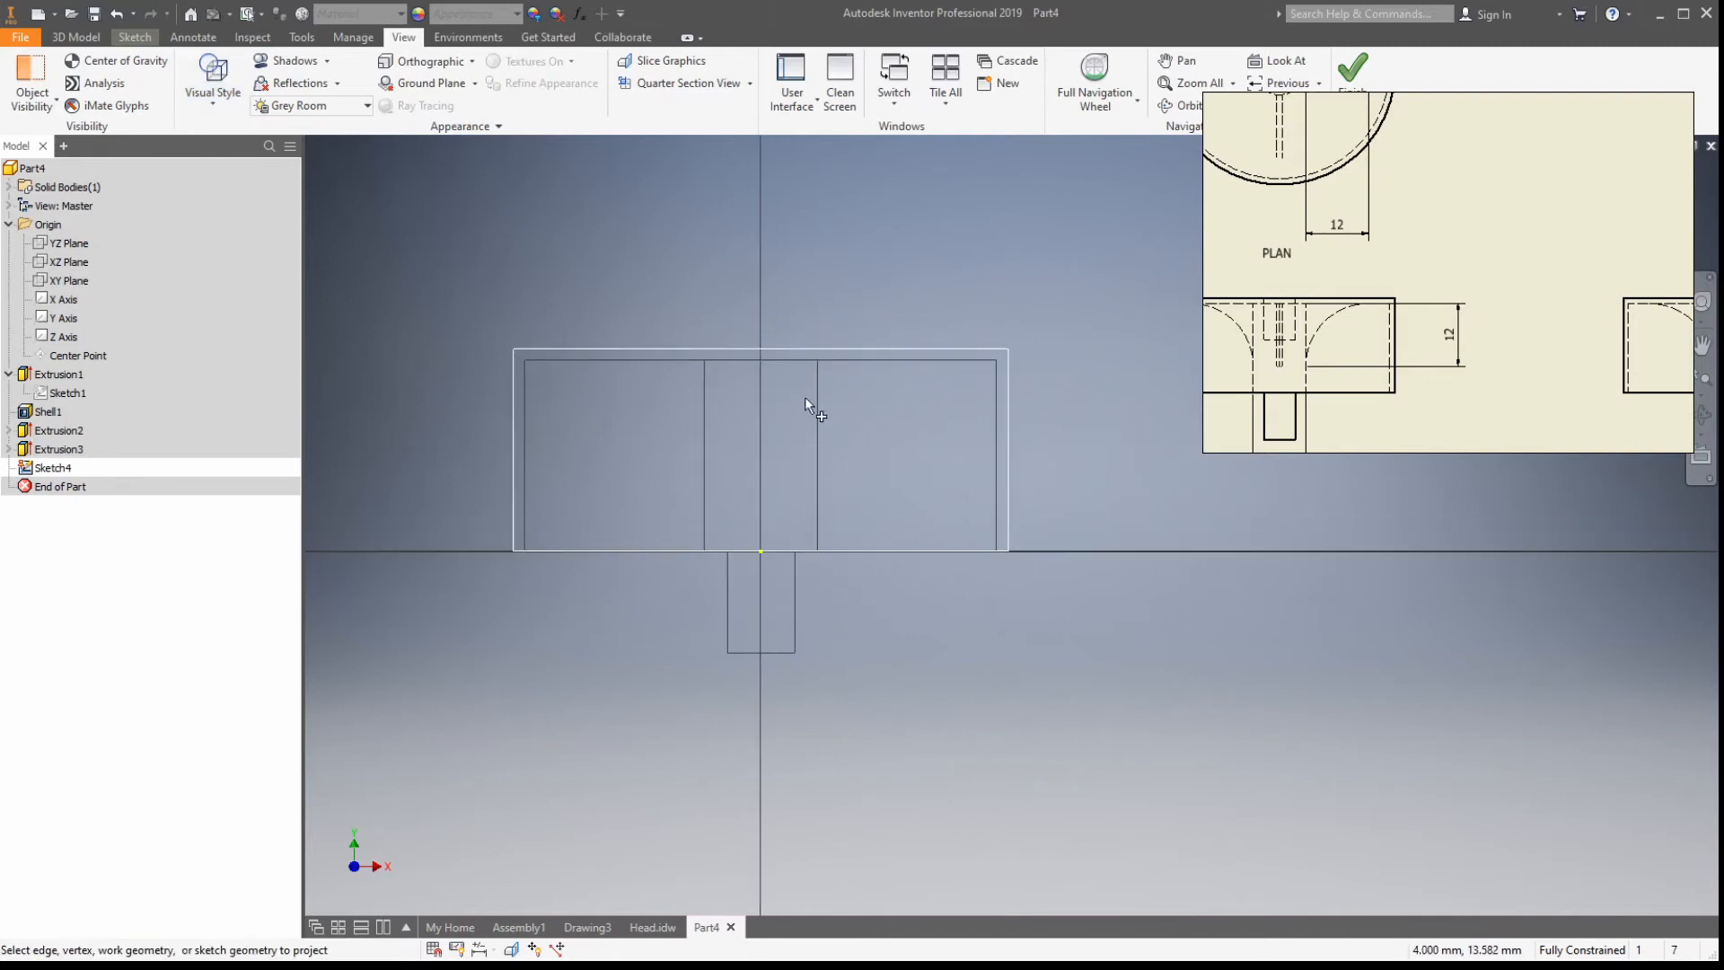
left_click(817, 467)
left_click(866, 360)
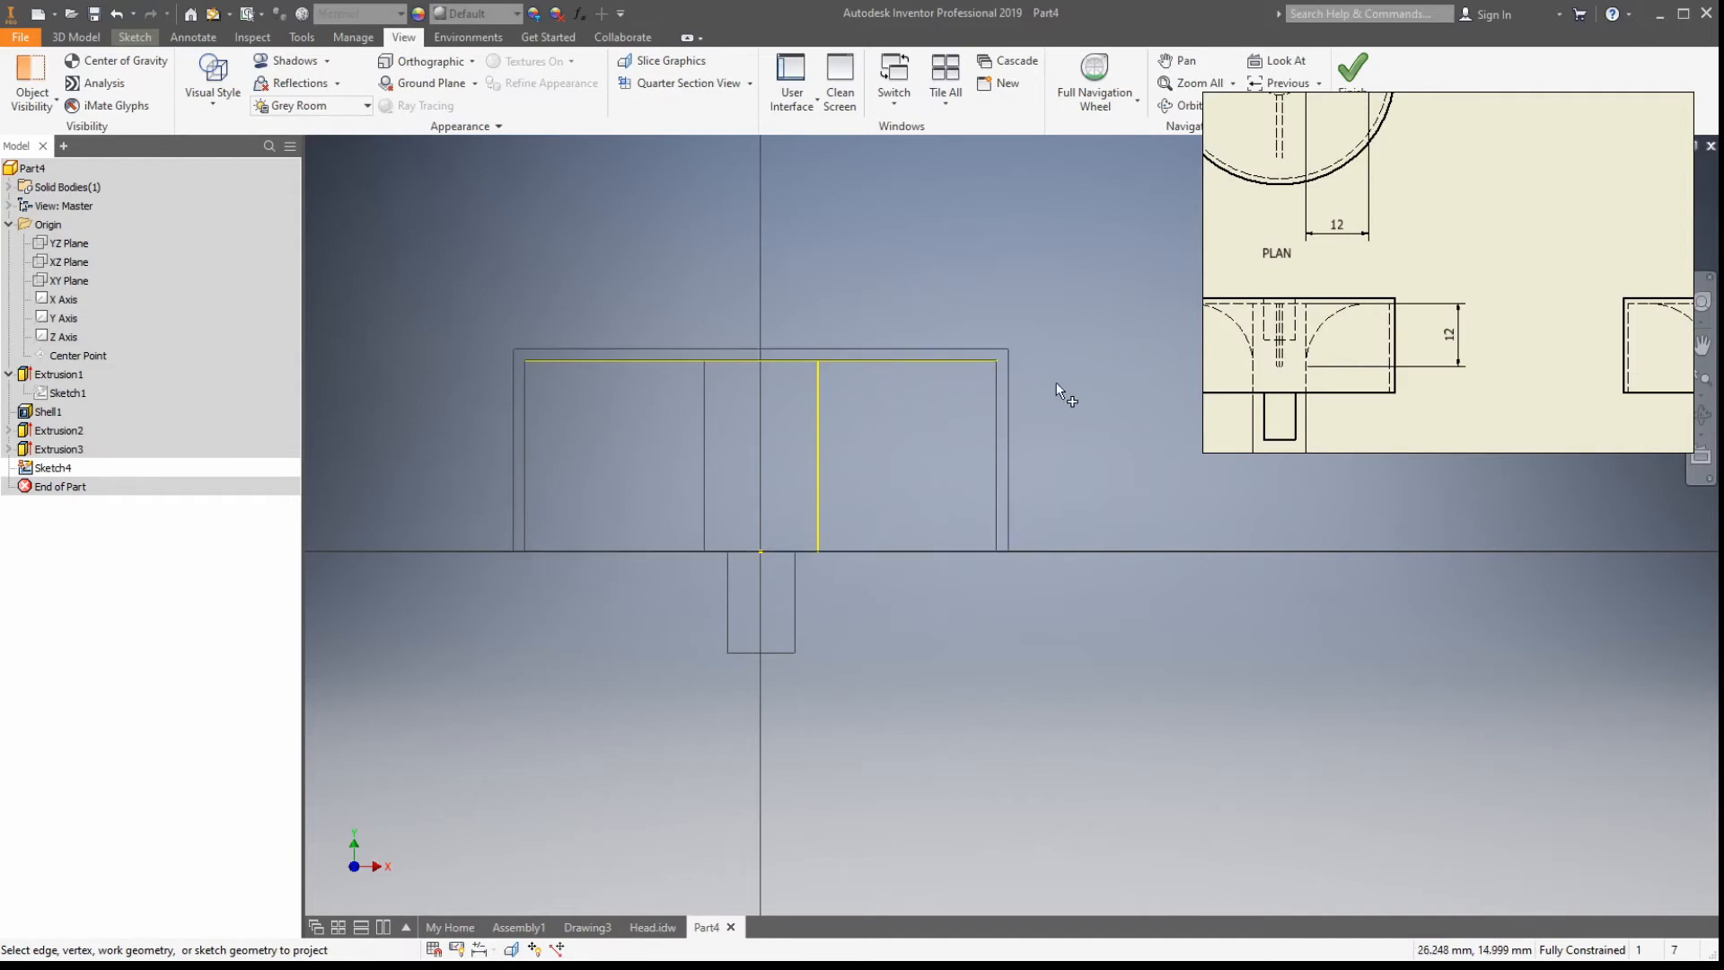
Step: Draw a 12 mm horizontal line outward along the projected floor edge, starting where the boss meets it
left_click(135, 37)
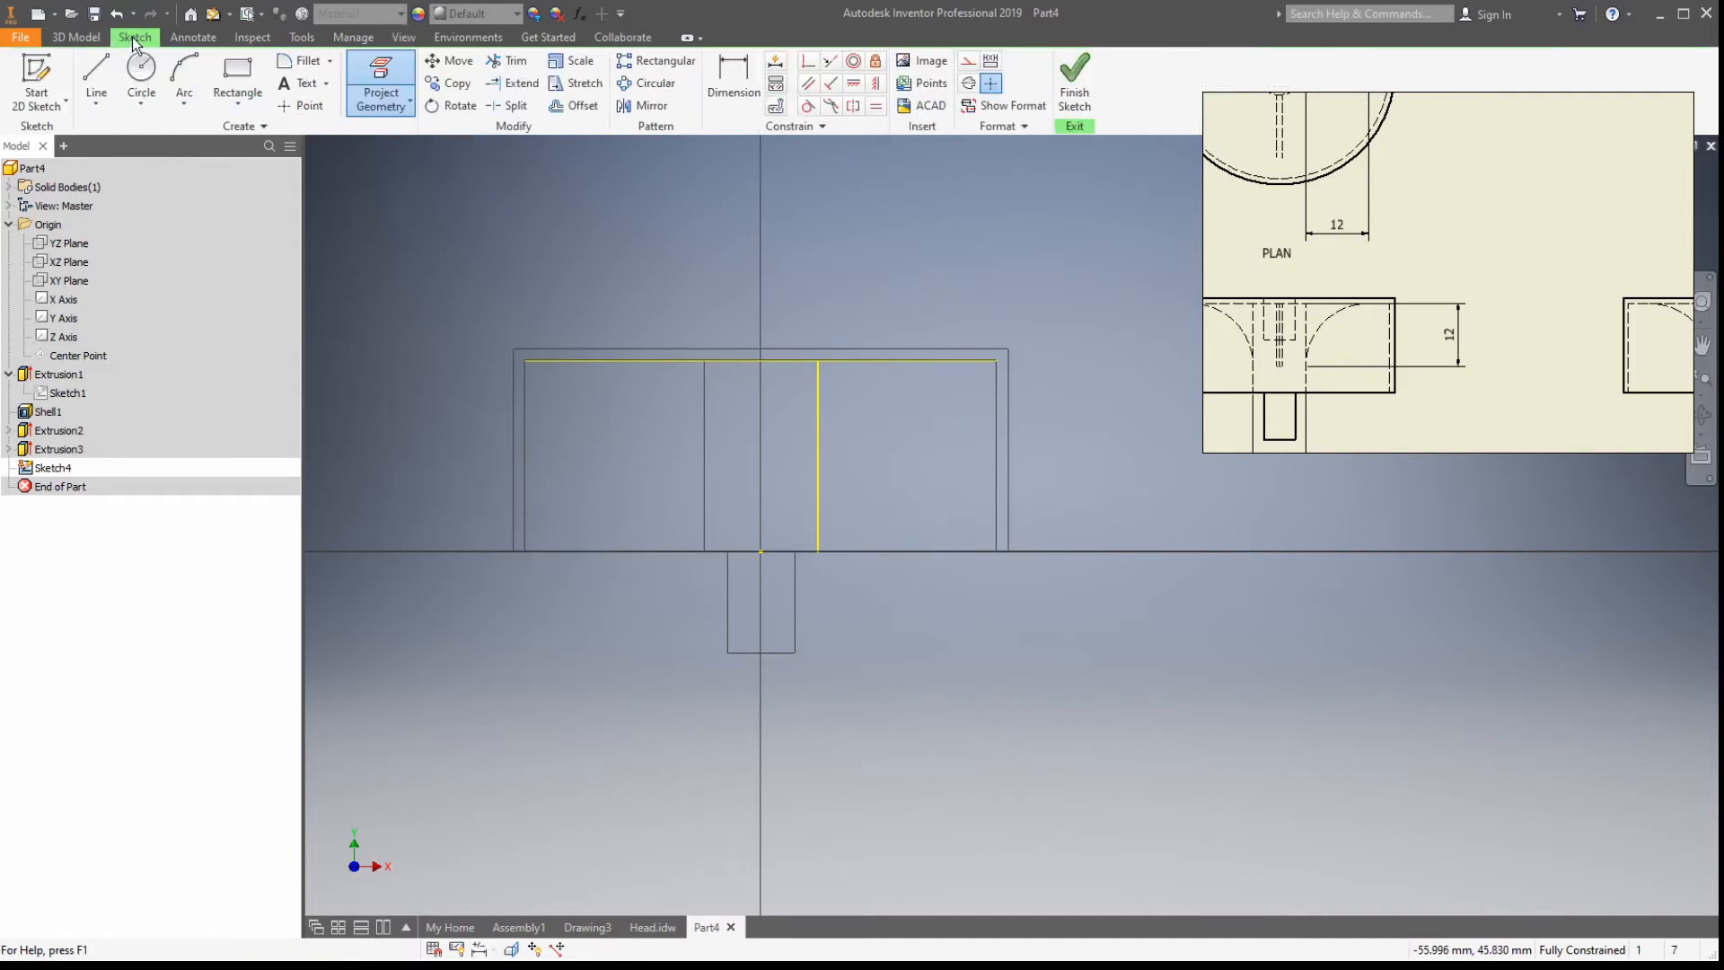
left_click(96, 81)
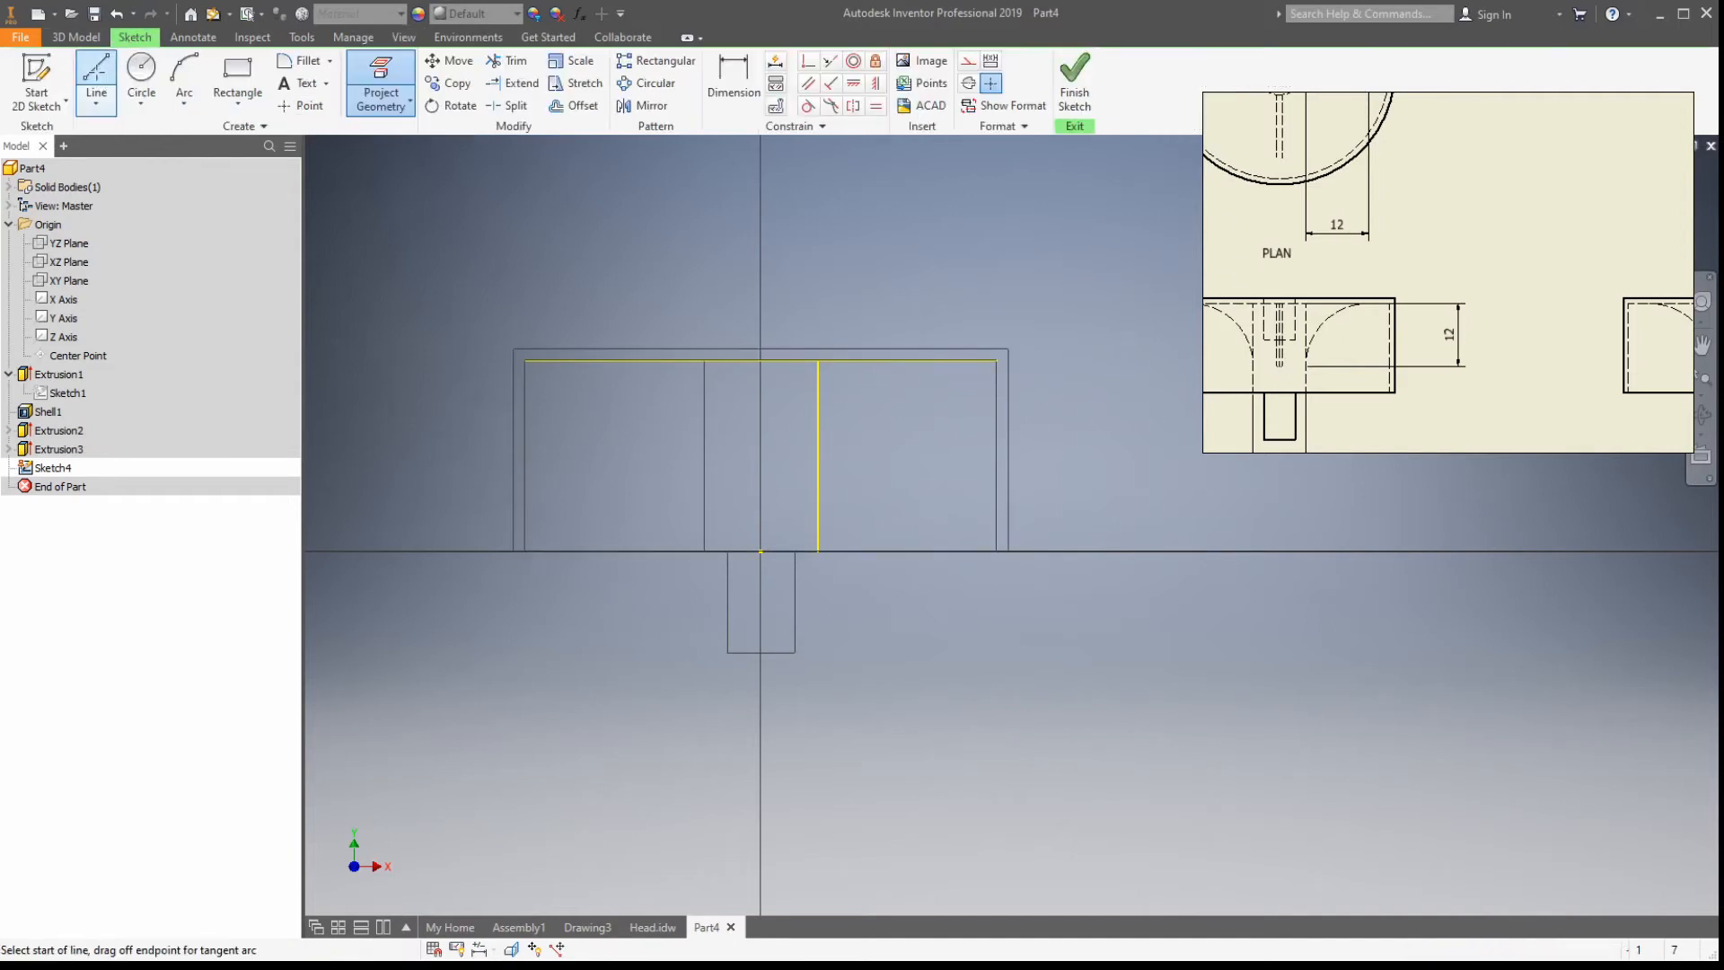
left_click(827, 359)
type("12")
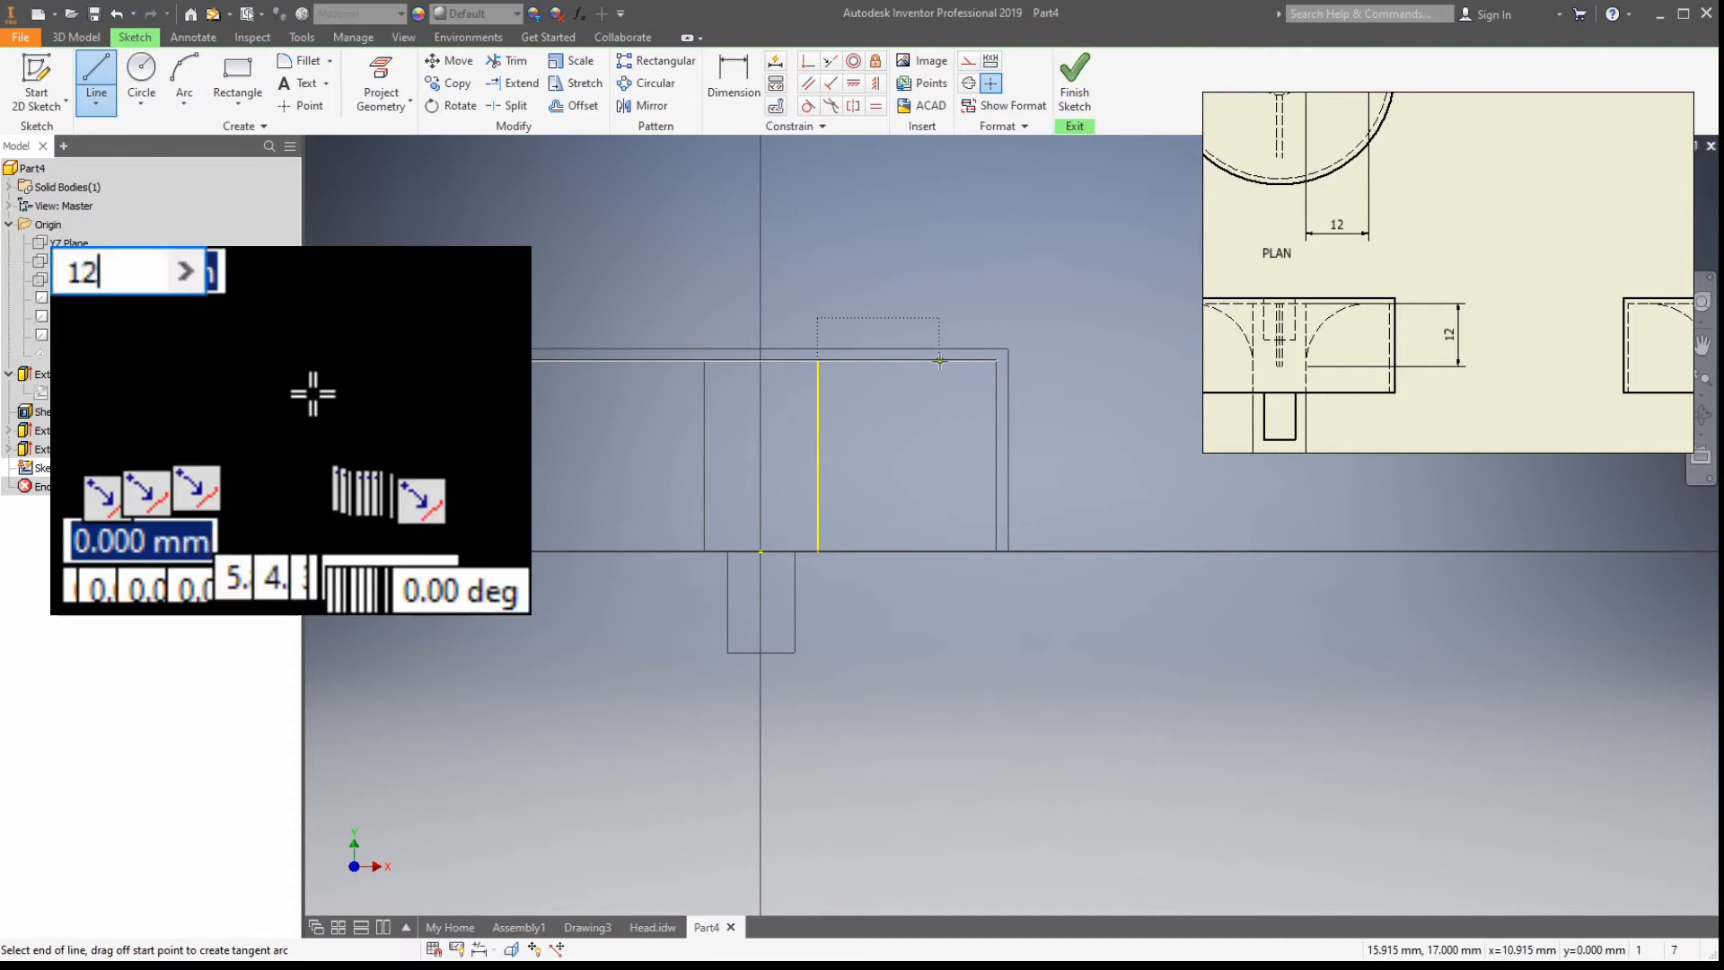
key("Tab")
key("Return")
scroll(934, 373, "down", 3)
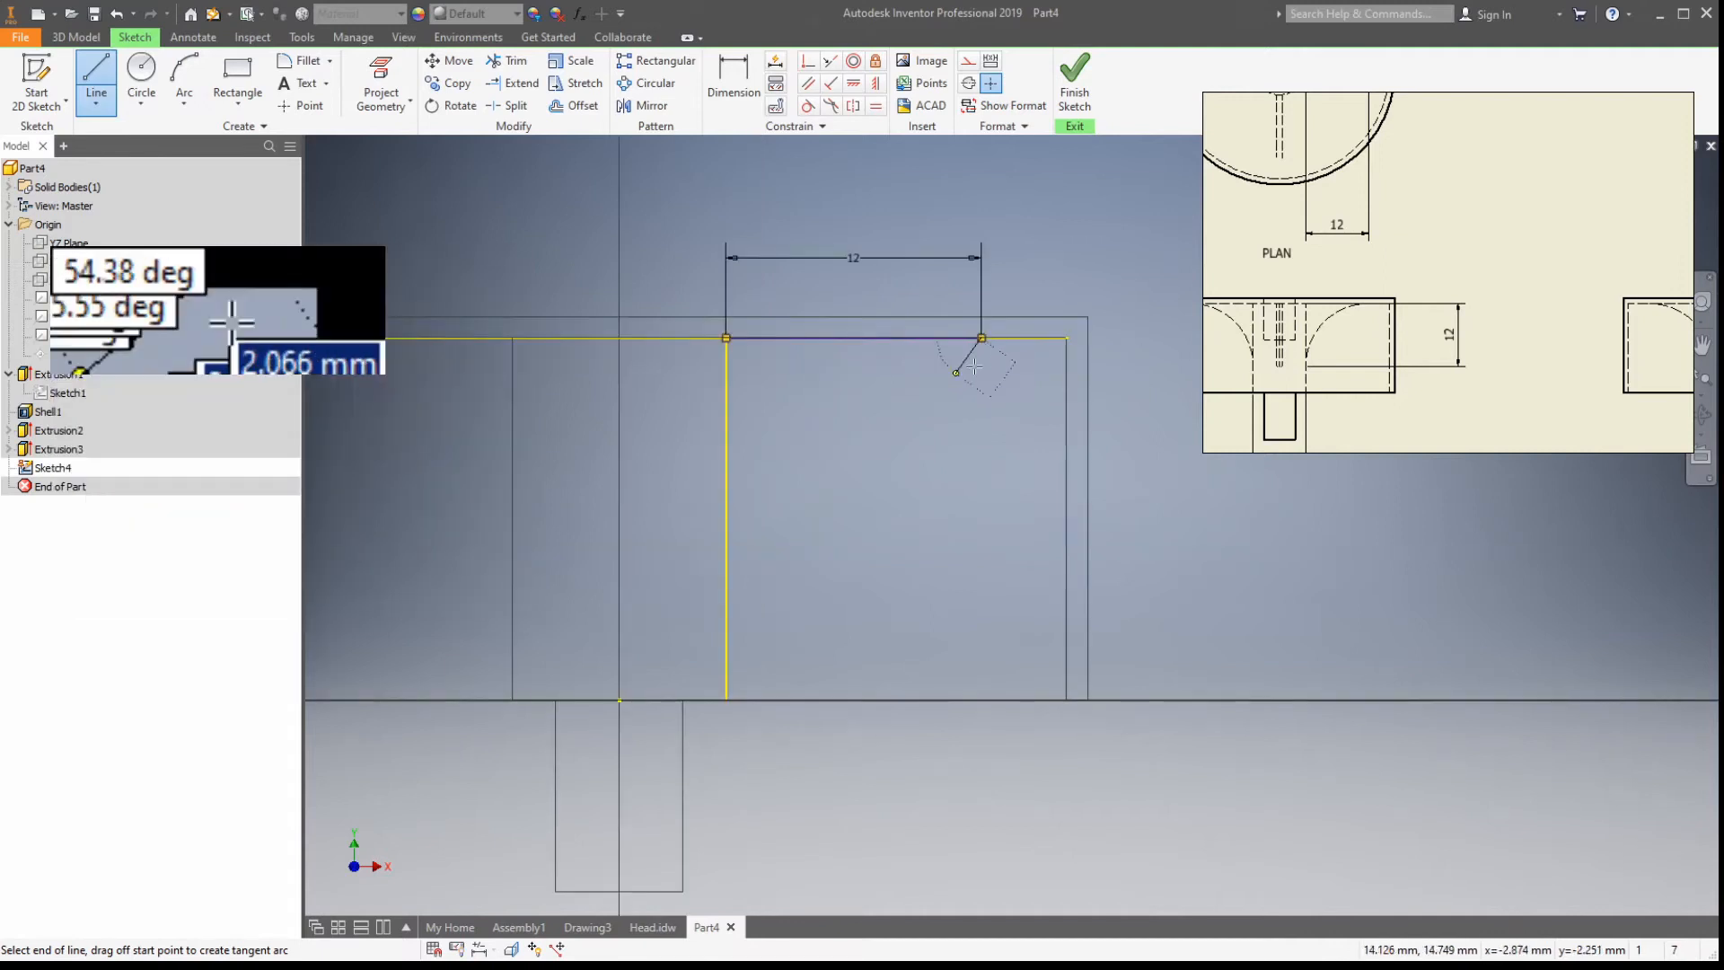
key("Escape")
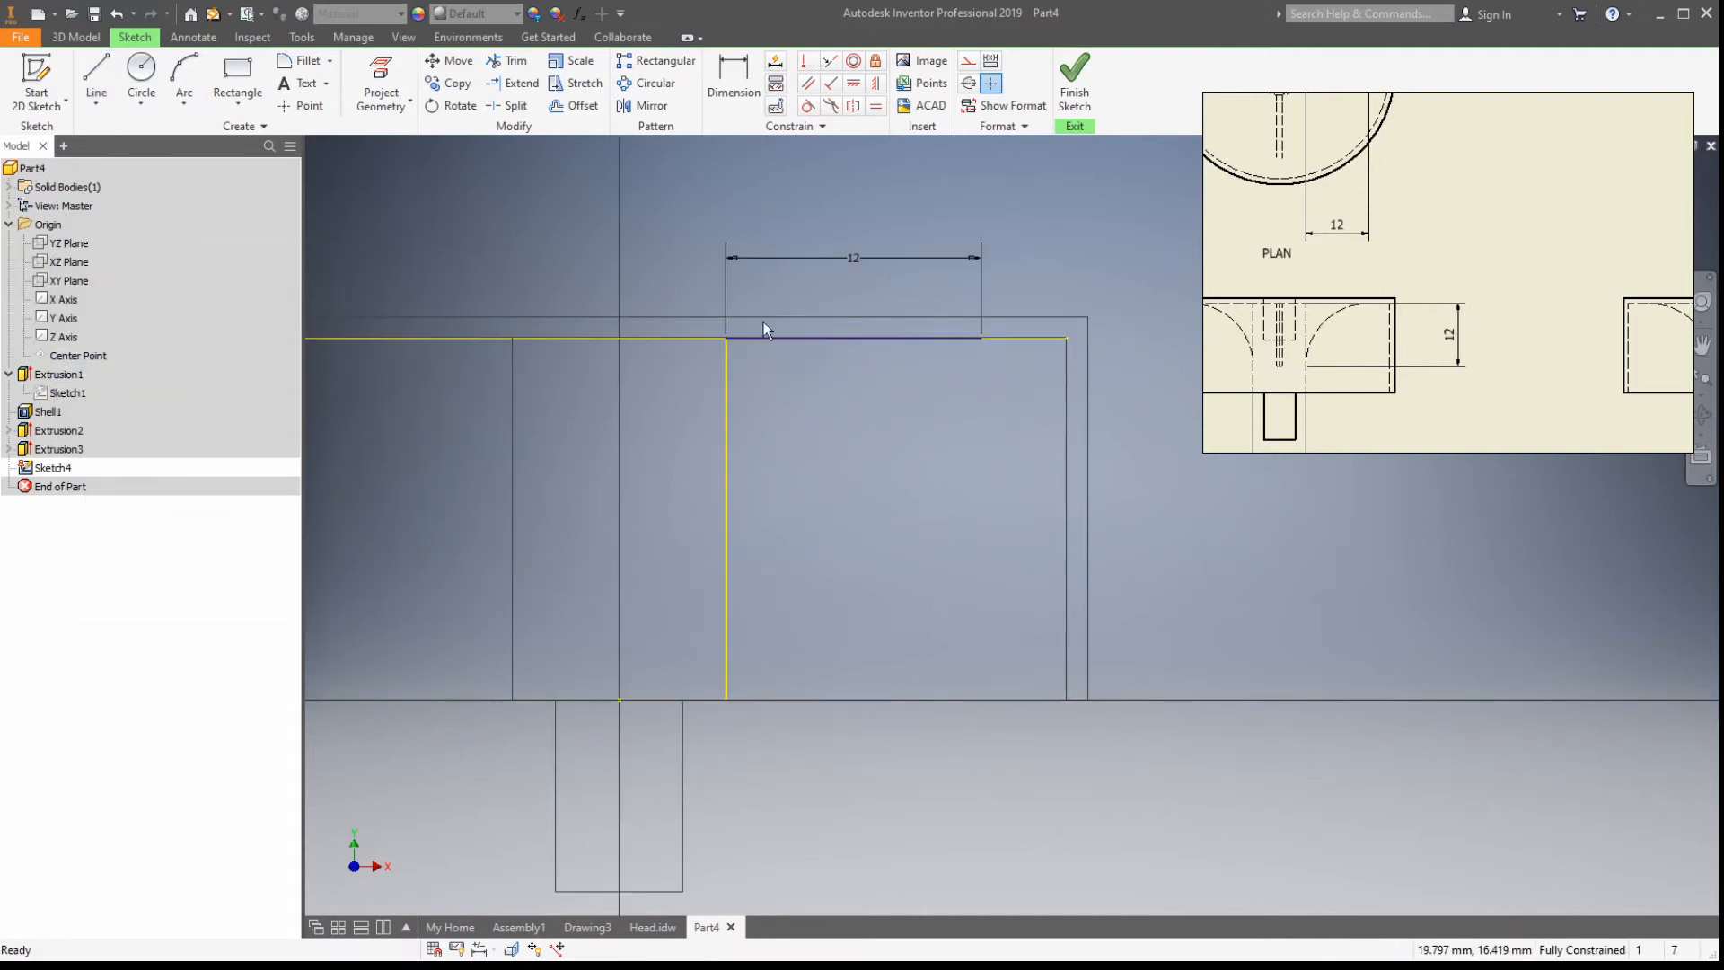
Step: Draw a 12 mm vertical line down the boss's projected side from the same corner
left_click(96, 79)
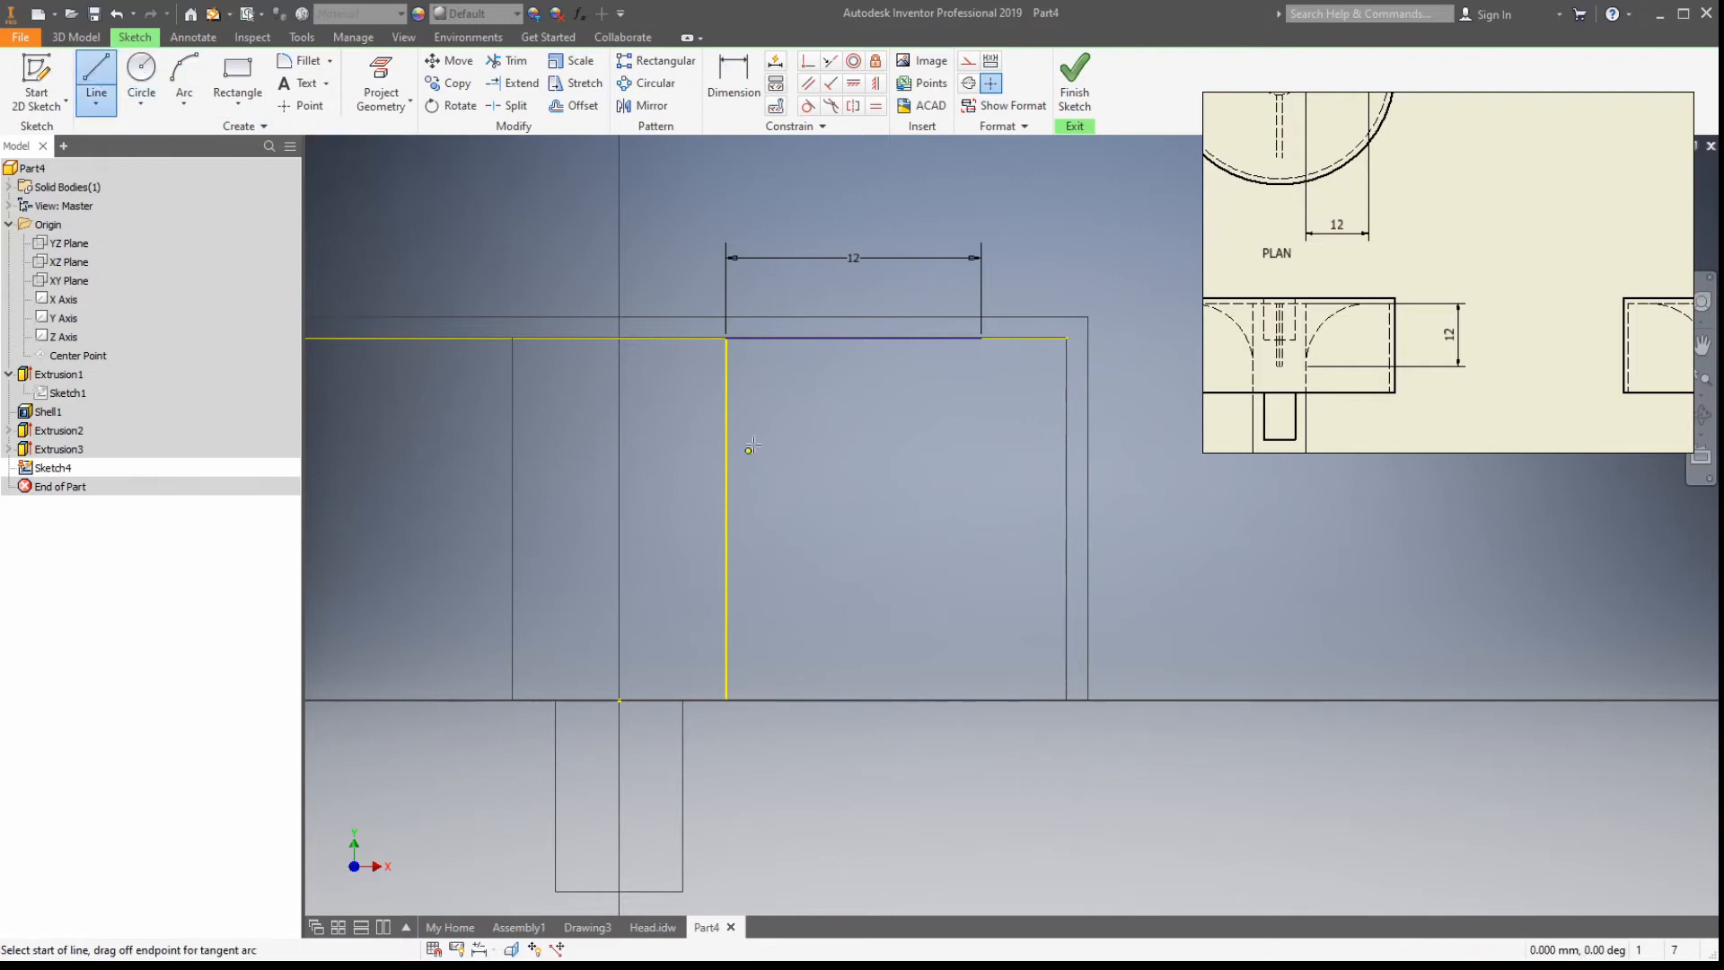
left_click(725, 338)
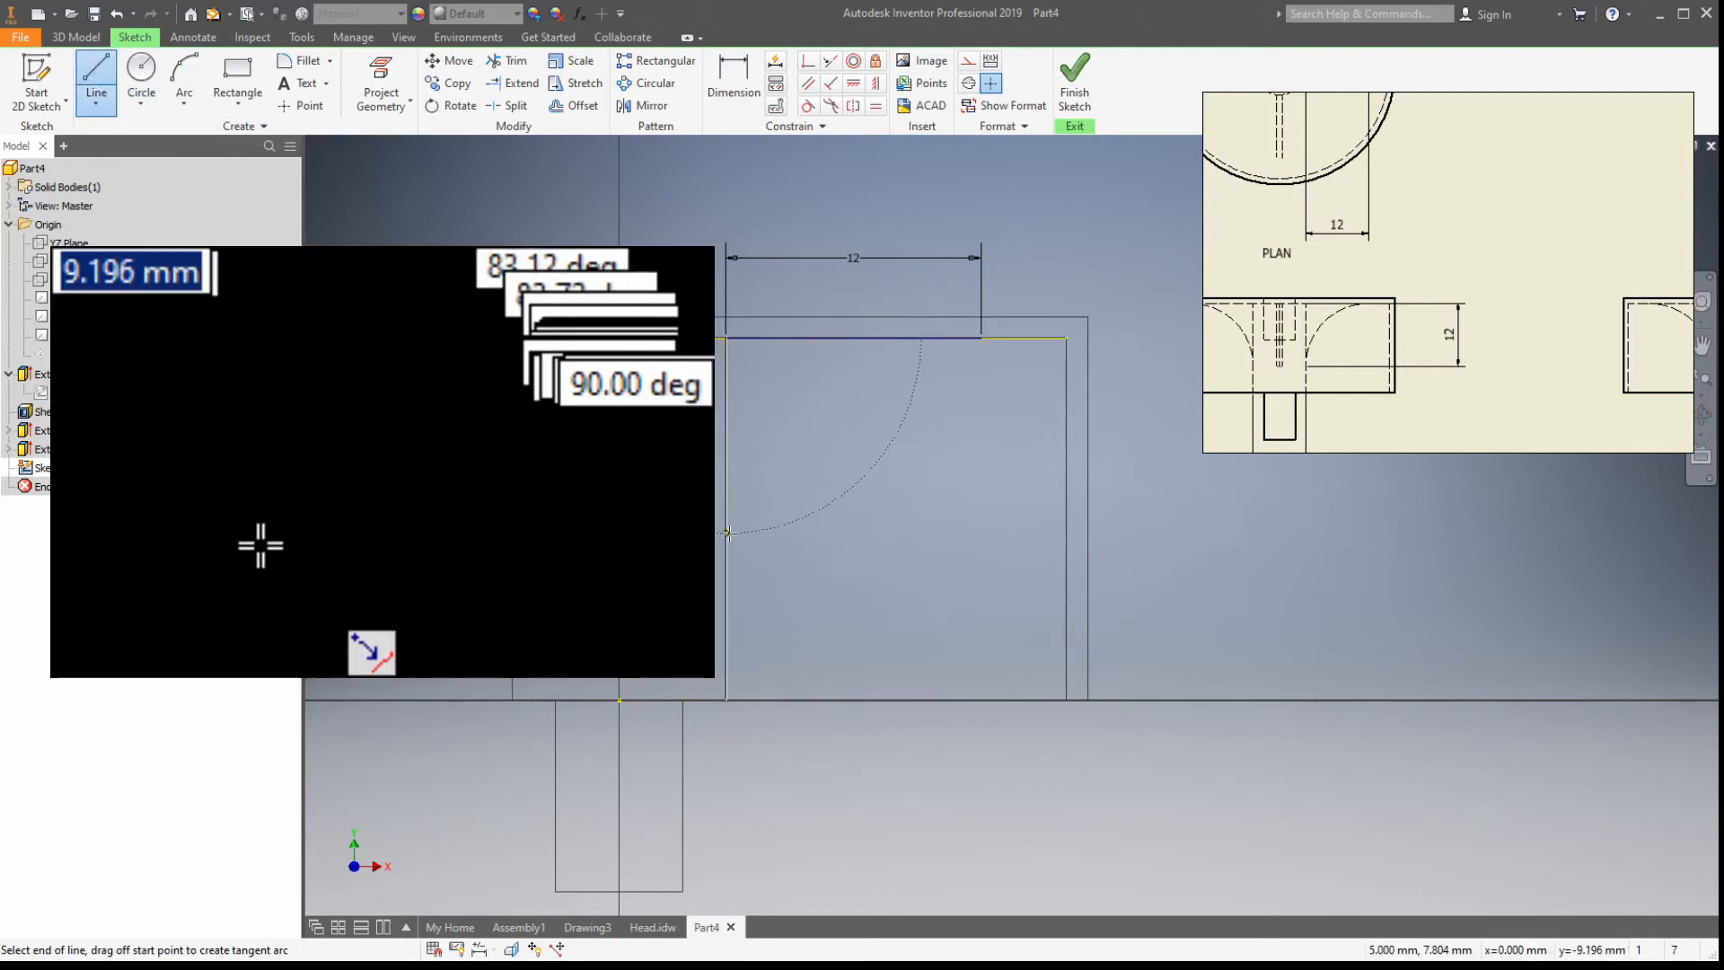
type("12")
key("Return")
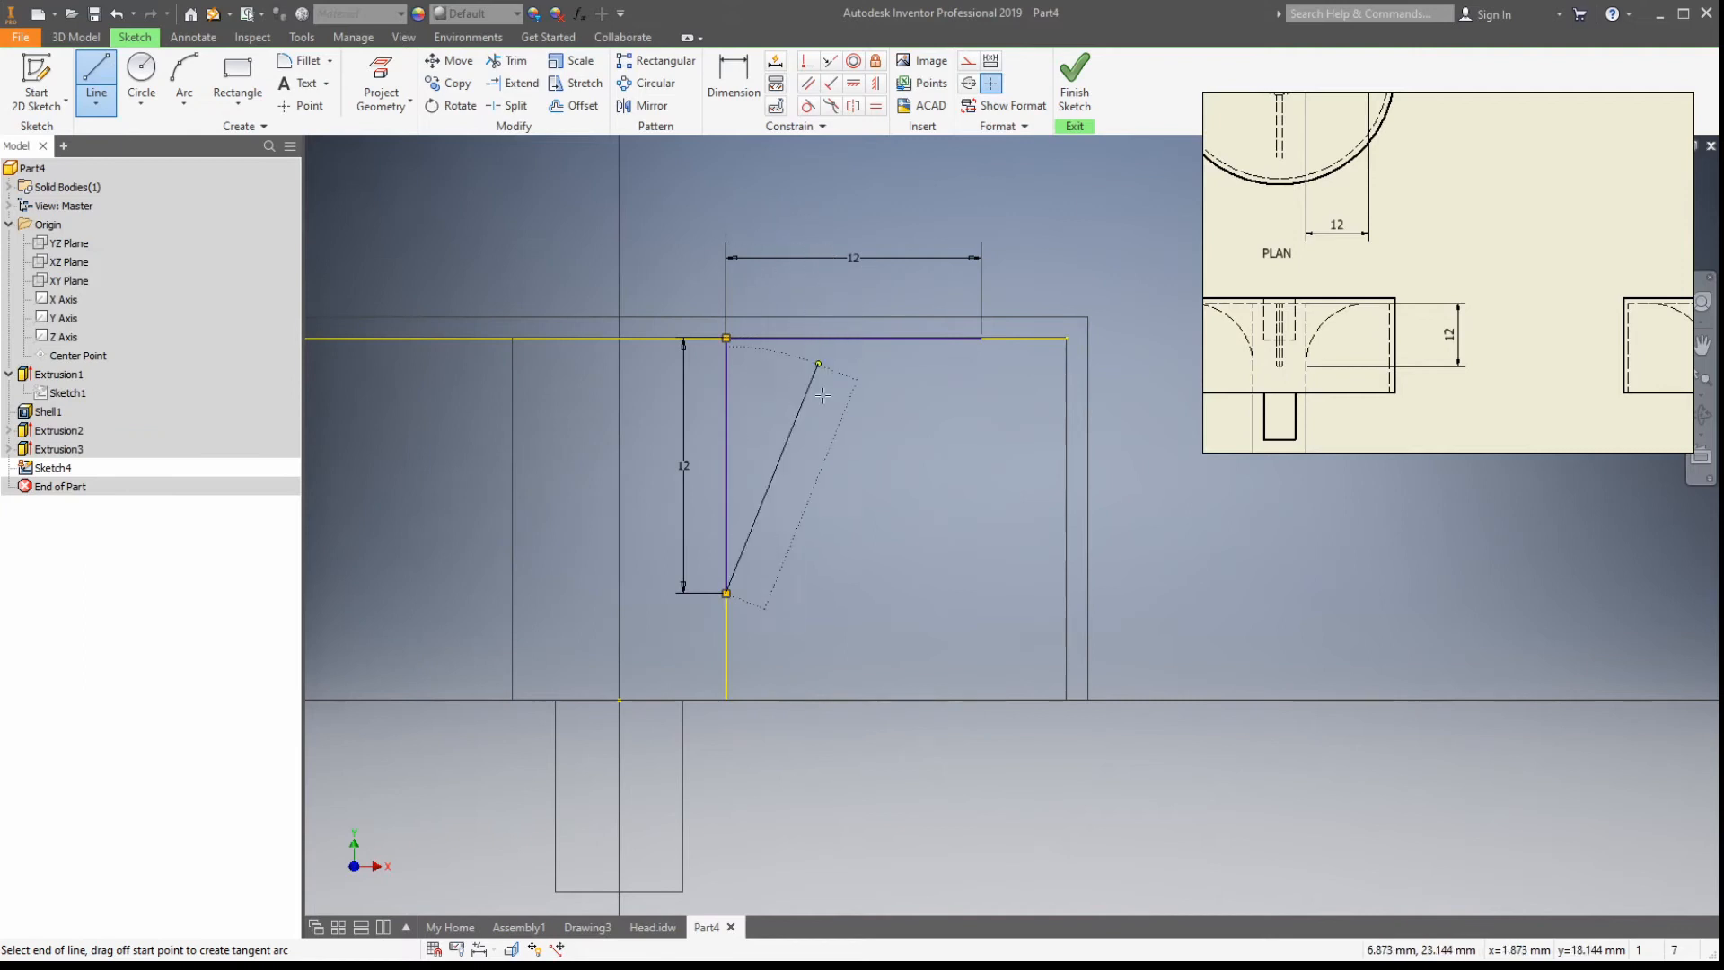
key("Escape")
Step: Join the free ends of the two lines with a 12 mm radius arc curving toward the corner, and finish the sketch
left_click(184, 81)
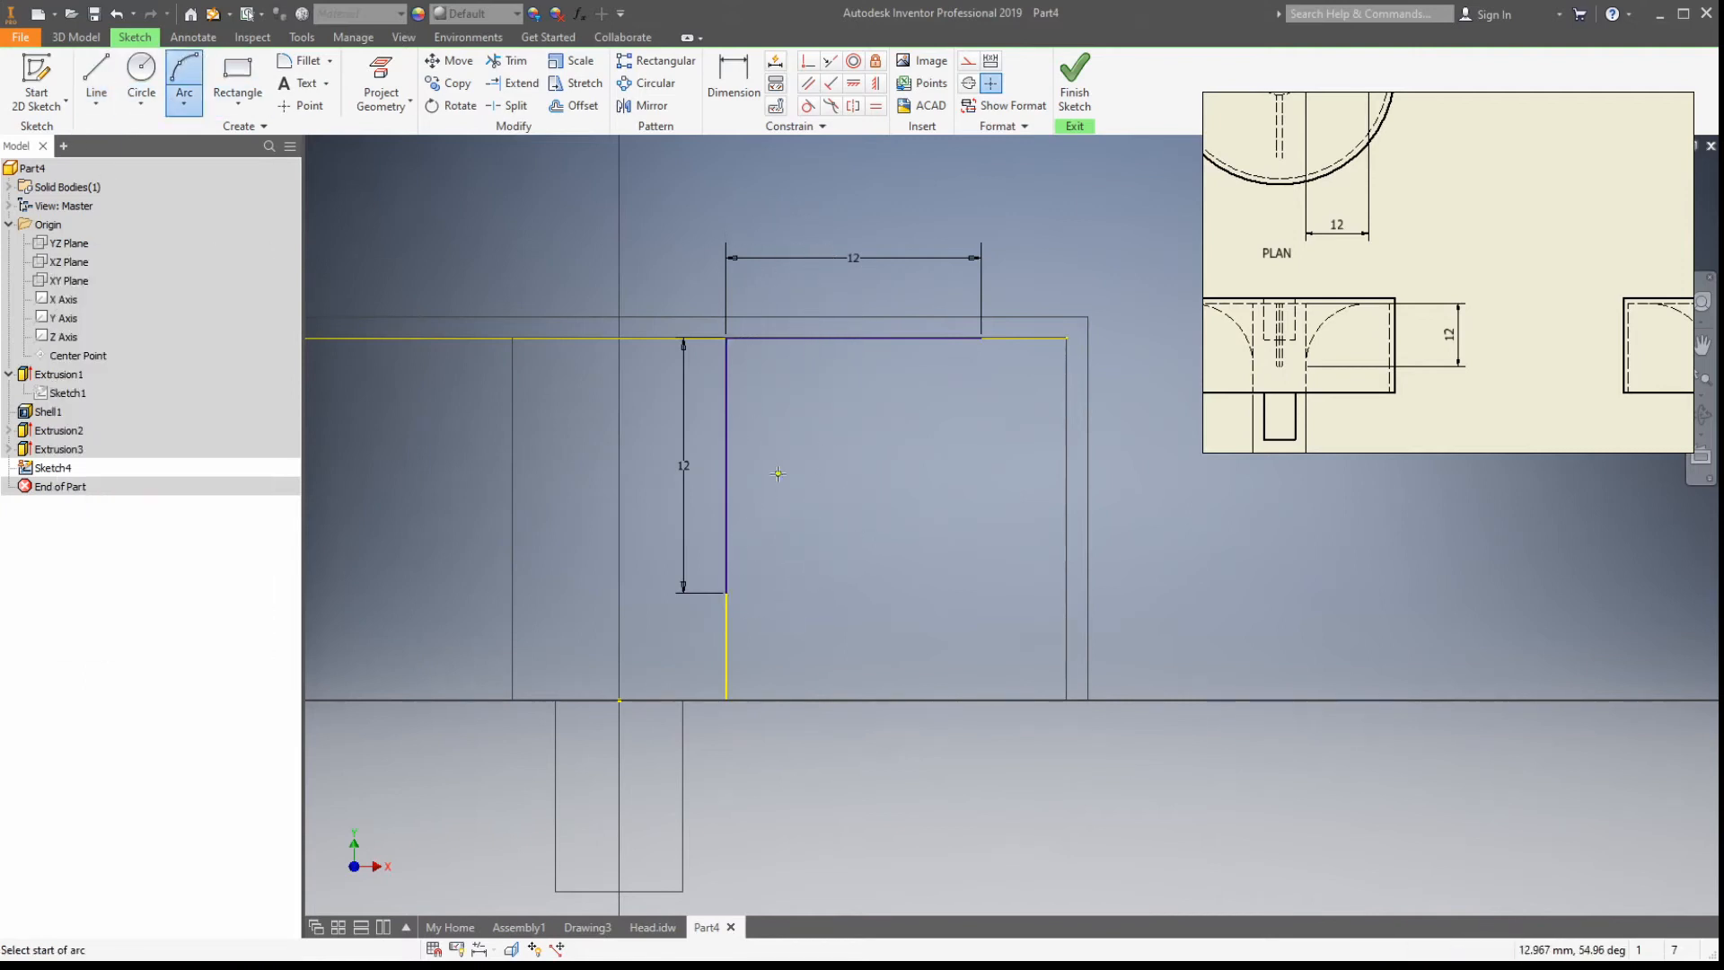
left_click(726, 593)
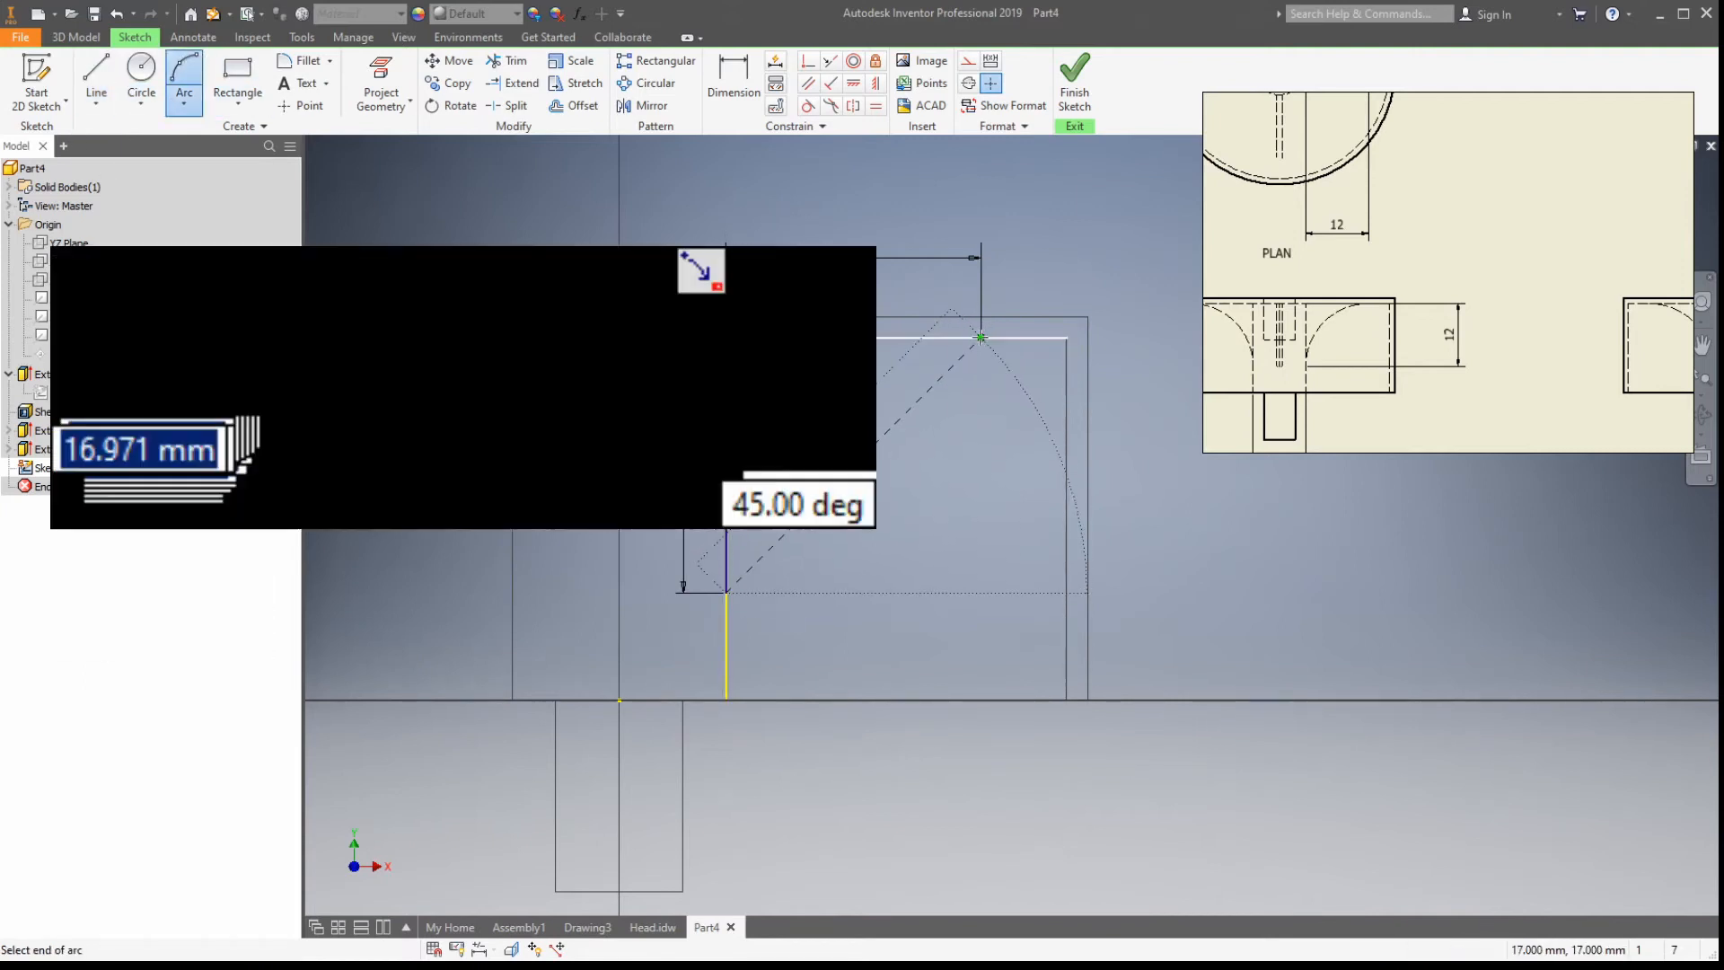
left_click(981, 337)
key("Tab")
type("12")
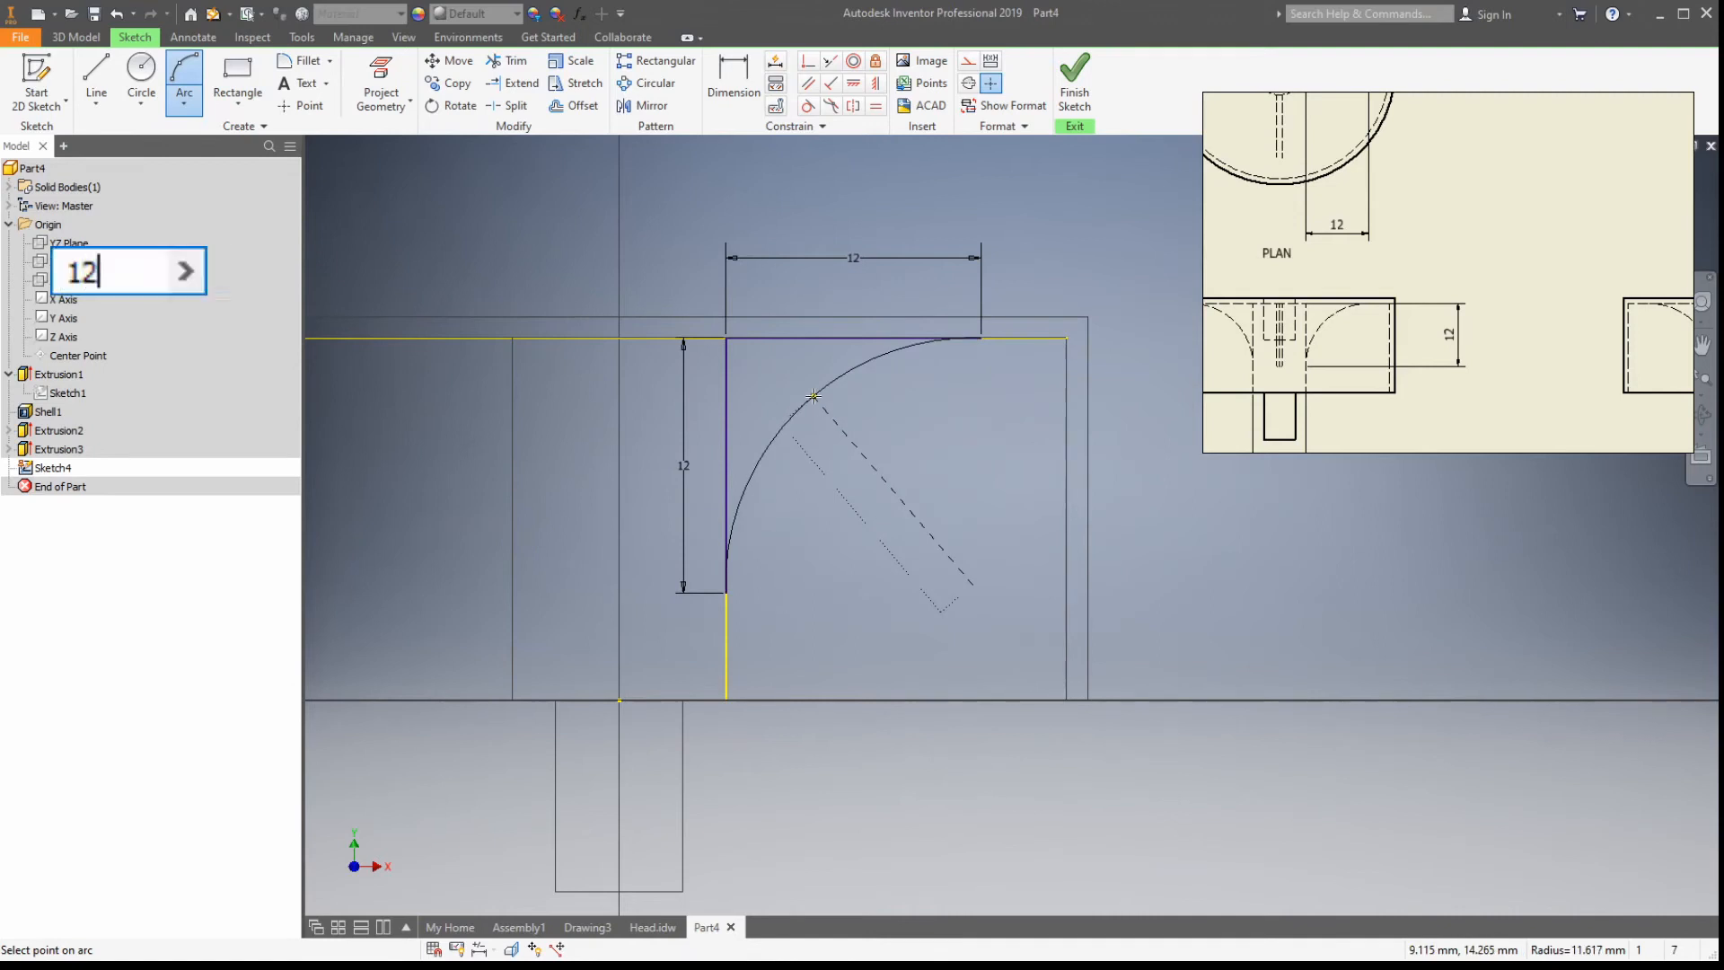
key("Return")
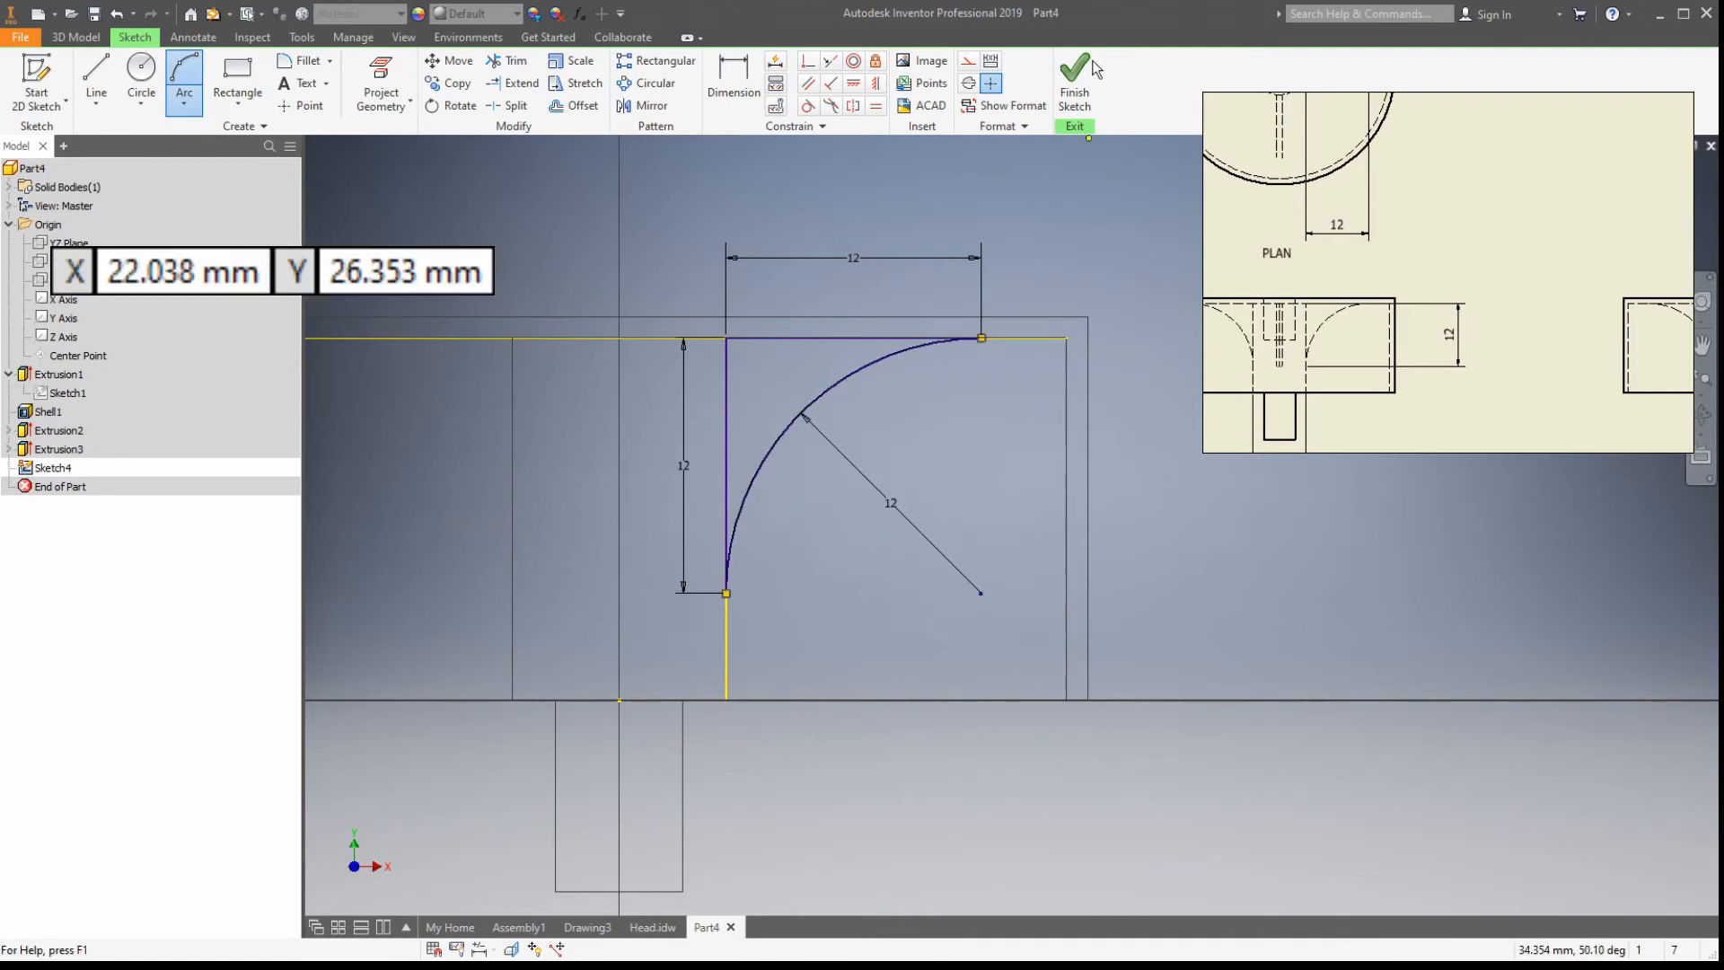
left_click(1075, 76)
Step: Extrude the curved rib profile symmetrically by 1 mm, joined to the body
middle_click_drag(975, 371, 851, 385)
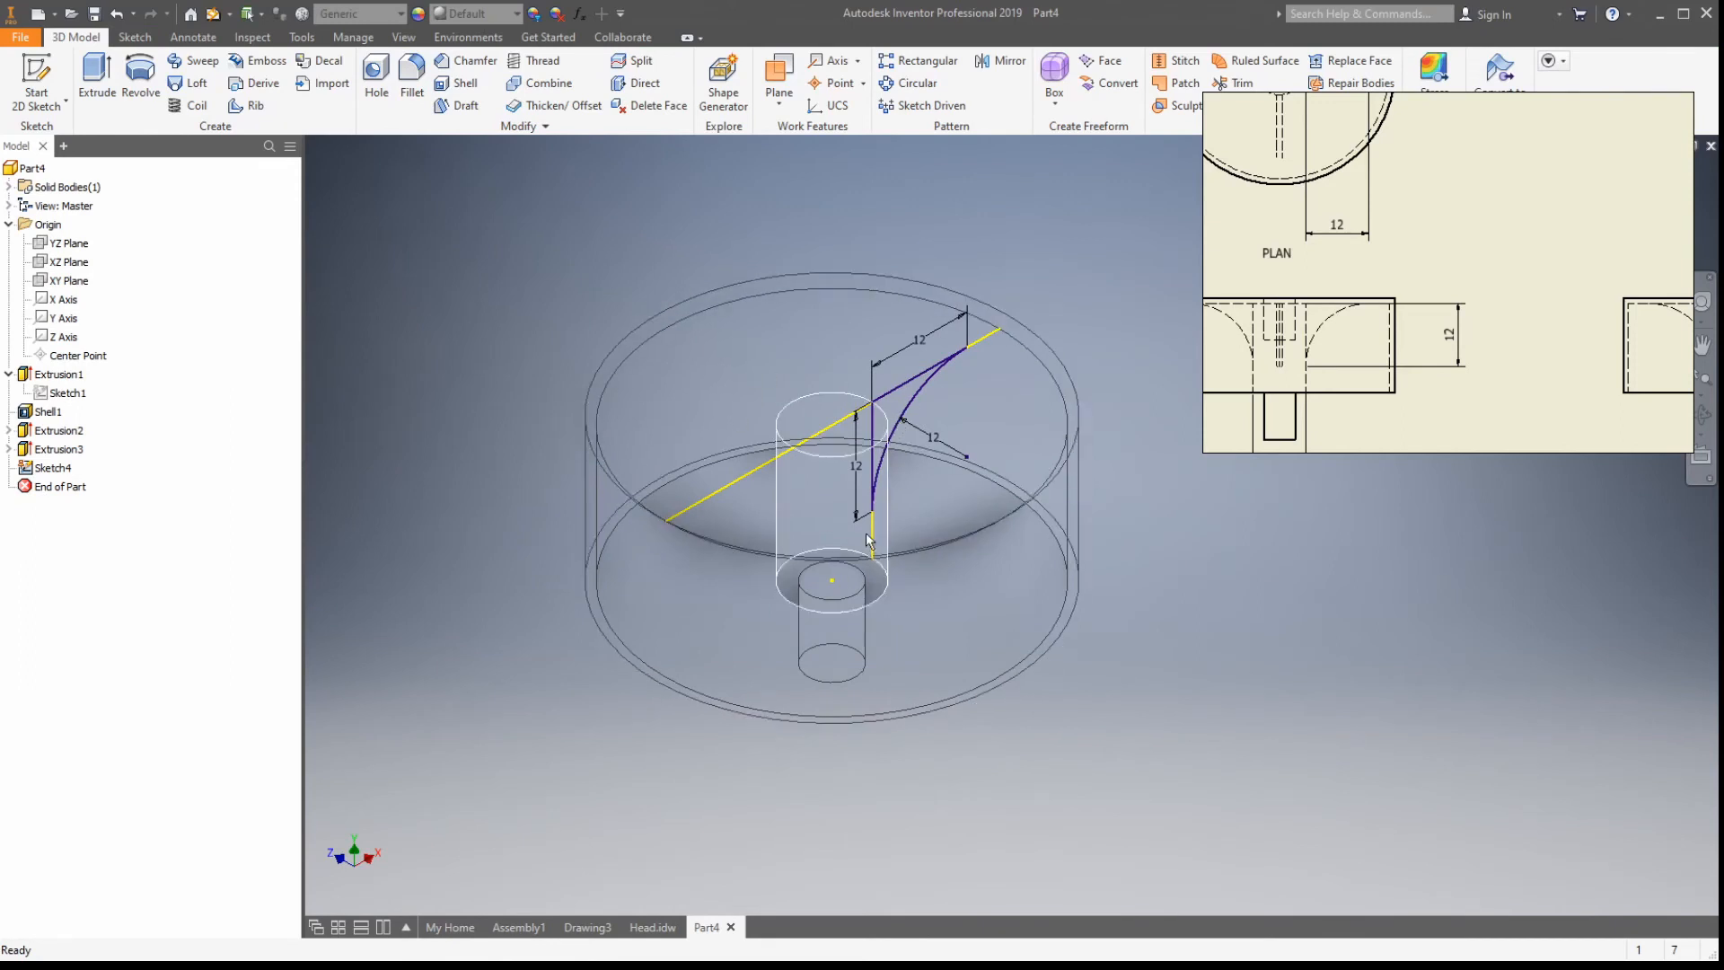
scroll(903, 431, "down", 5)
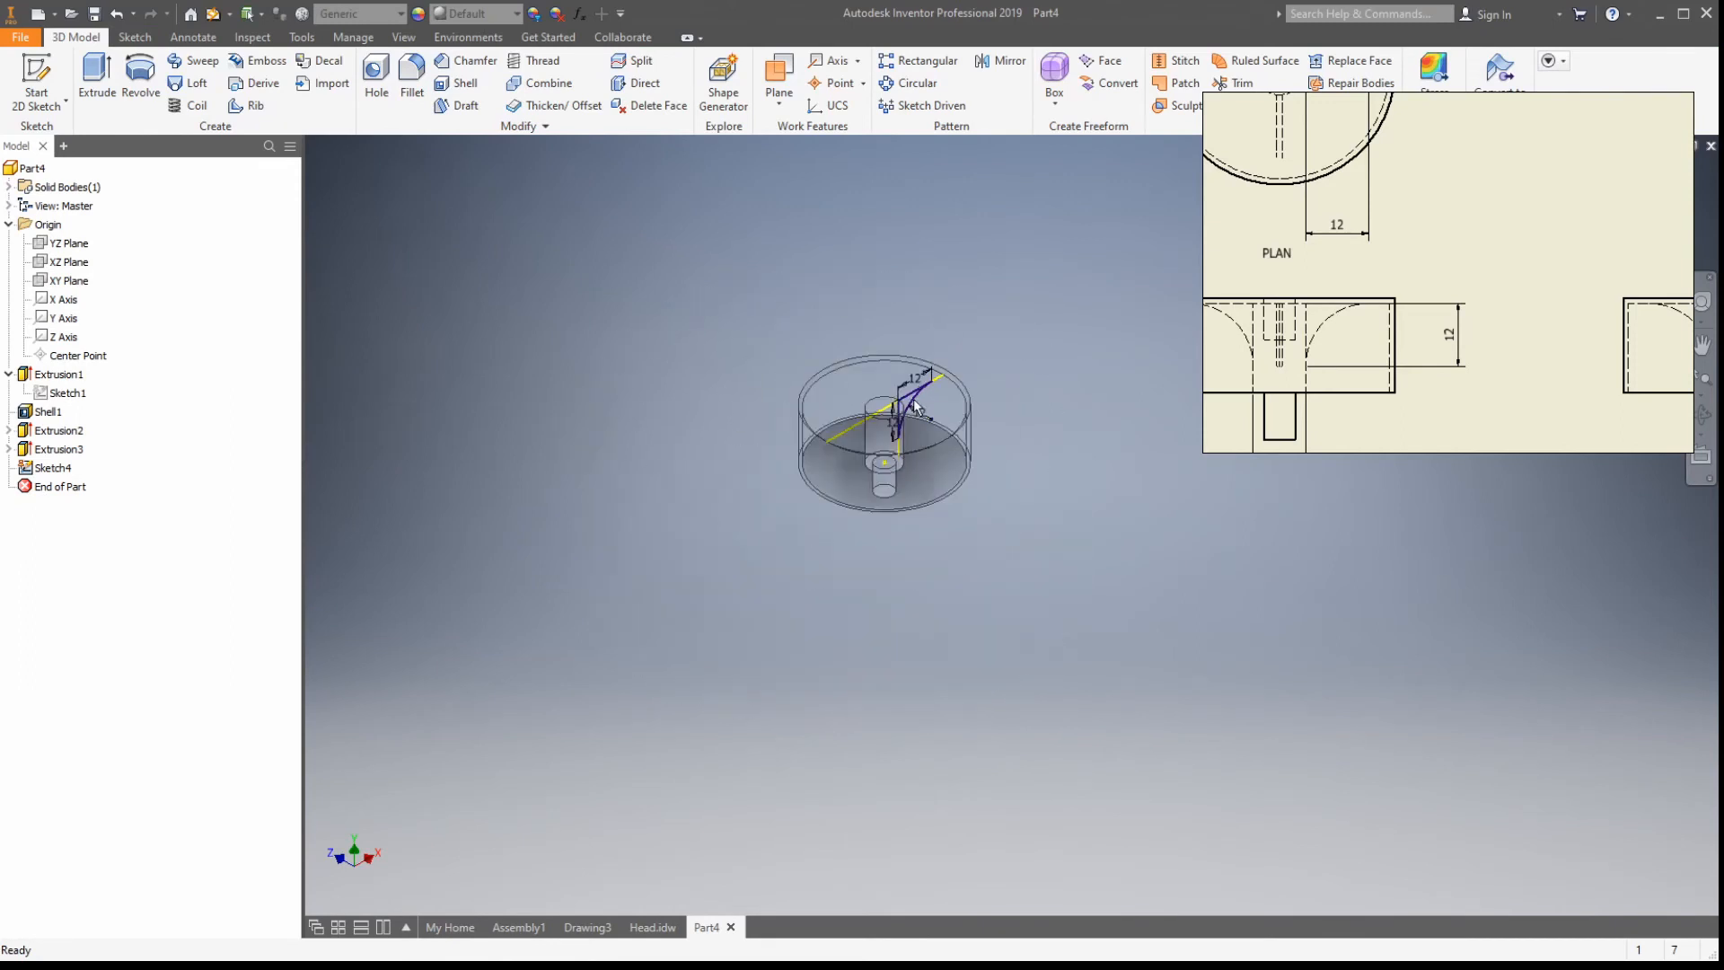
scroll(913, 399, "up", 8)
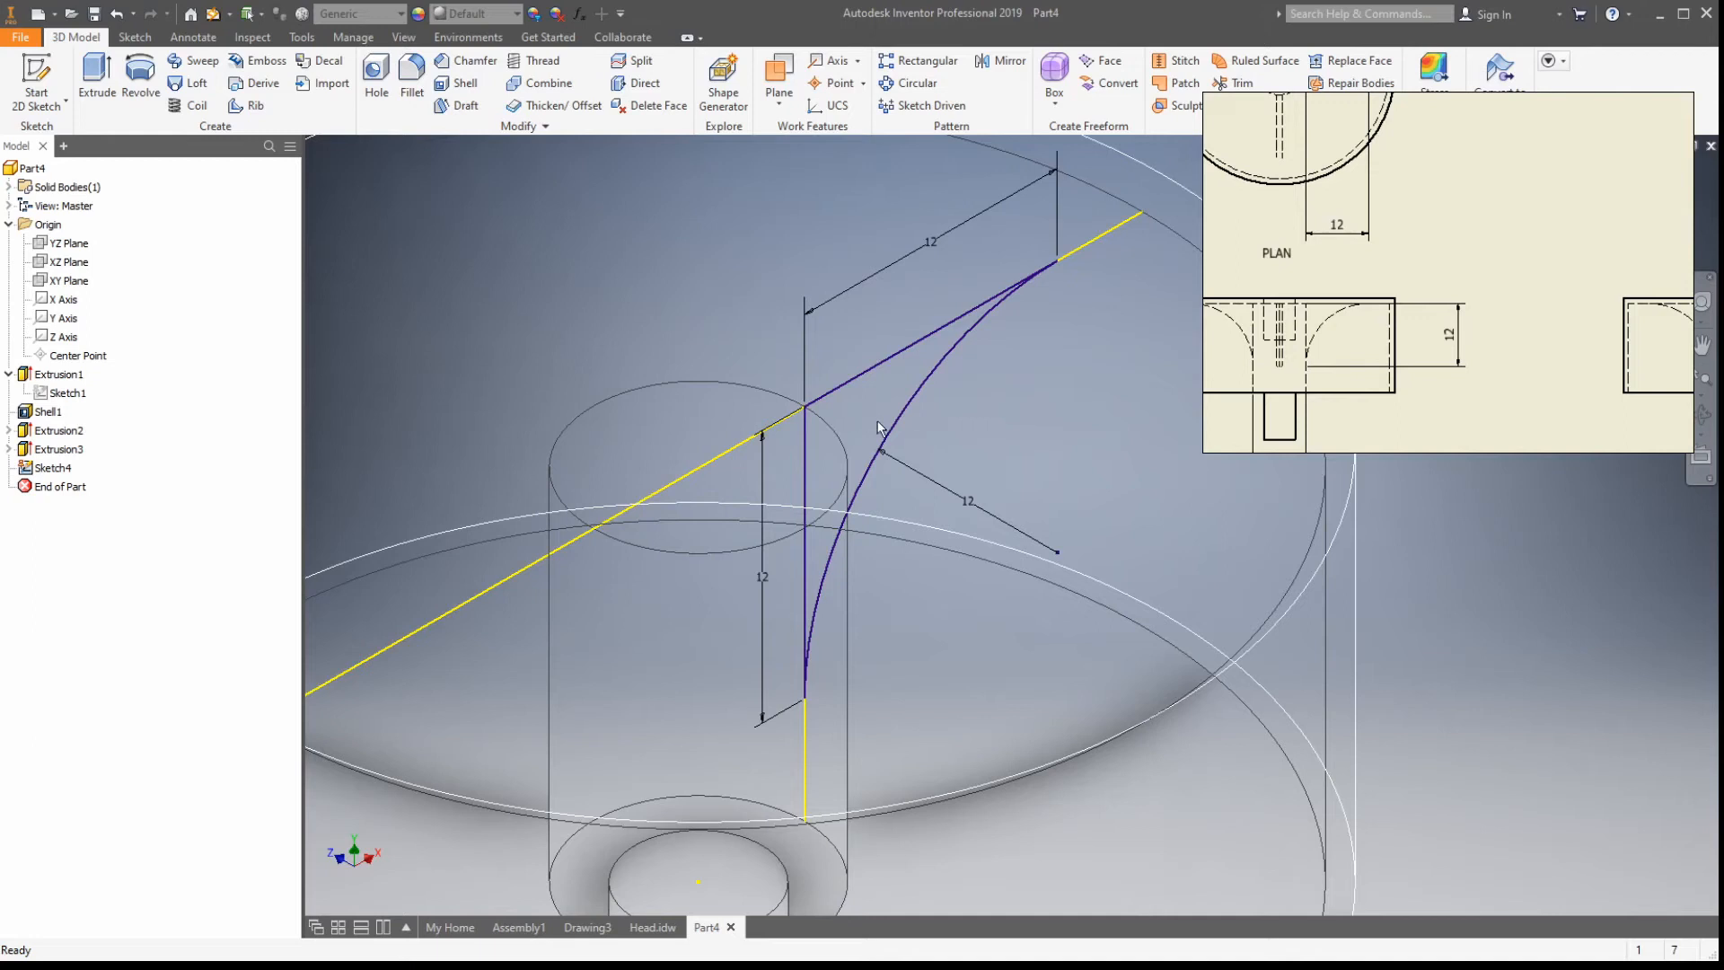
left_click(110, 84)
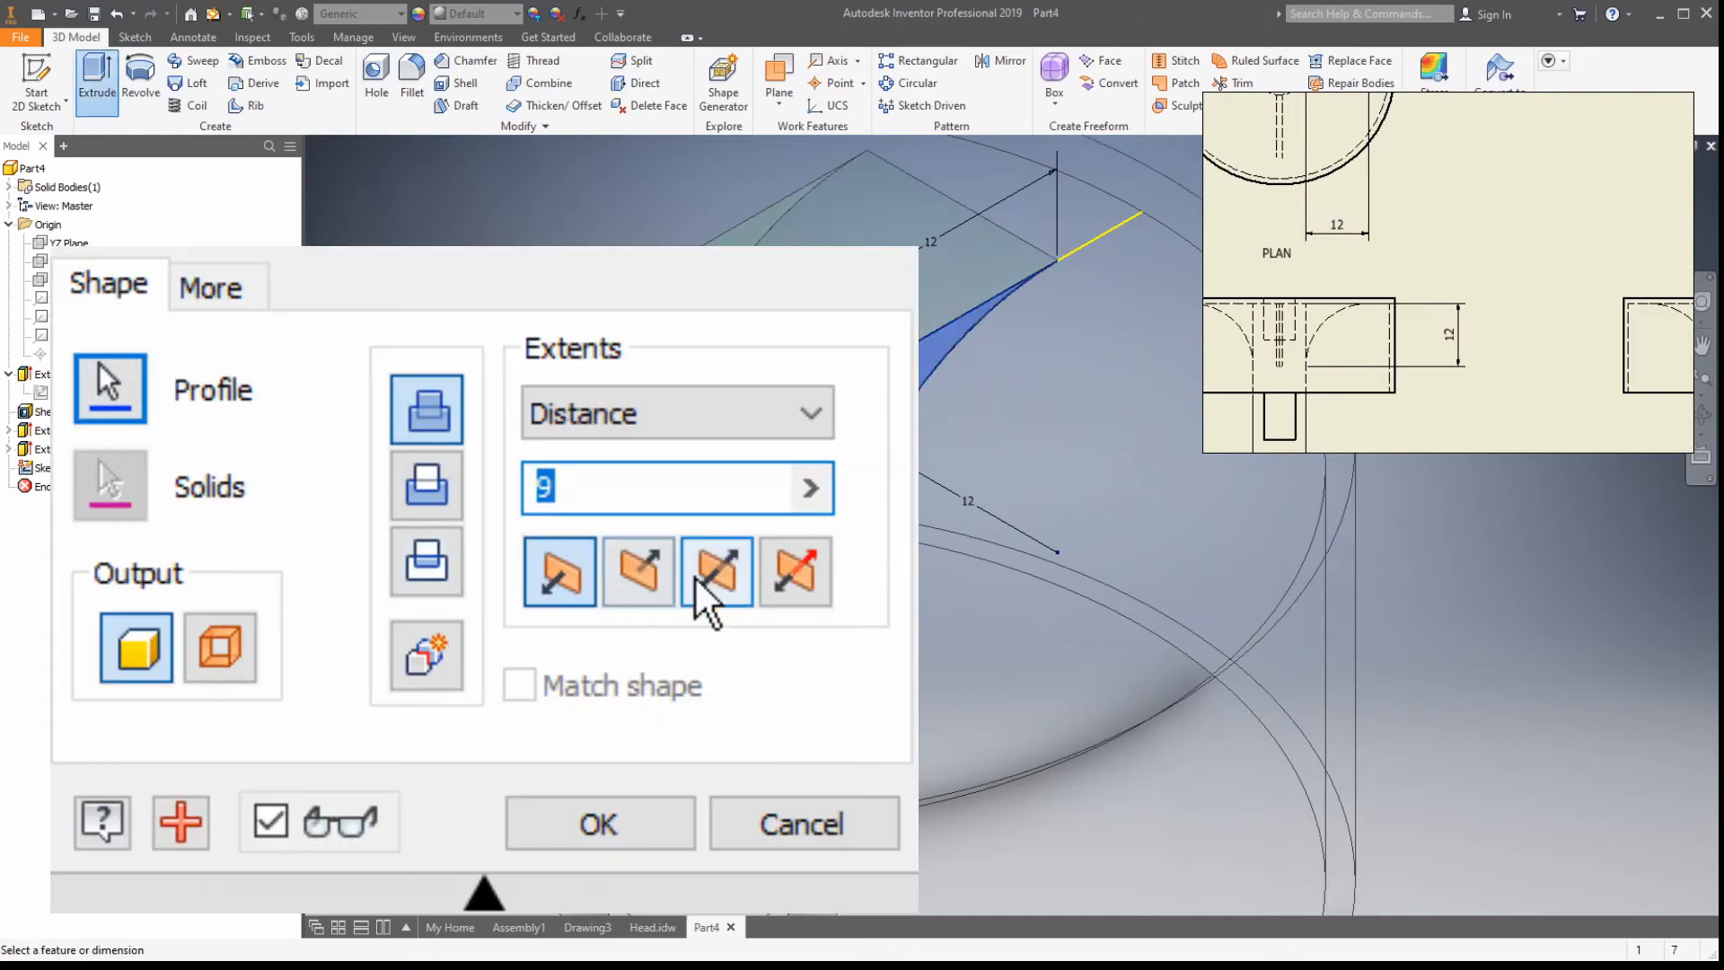
left_click(717, 584)
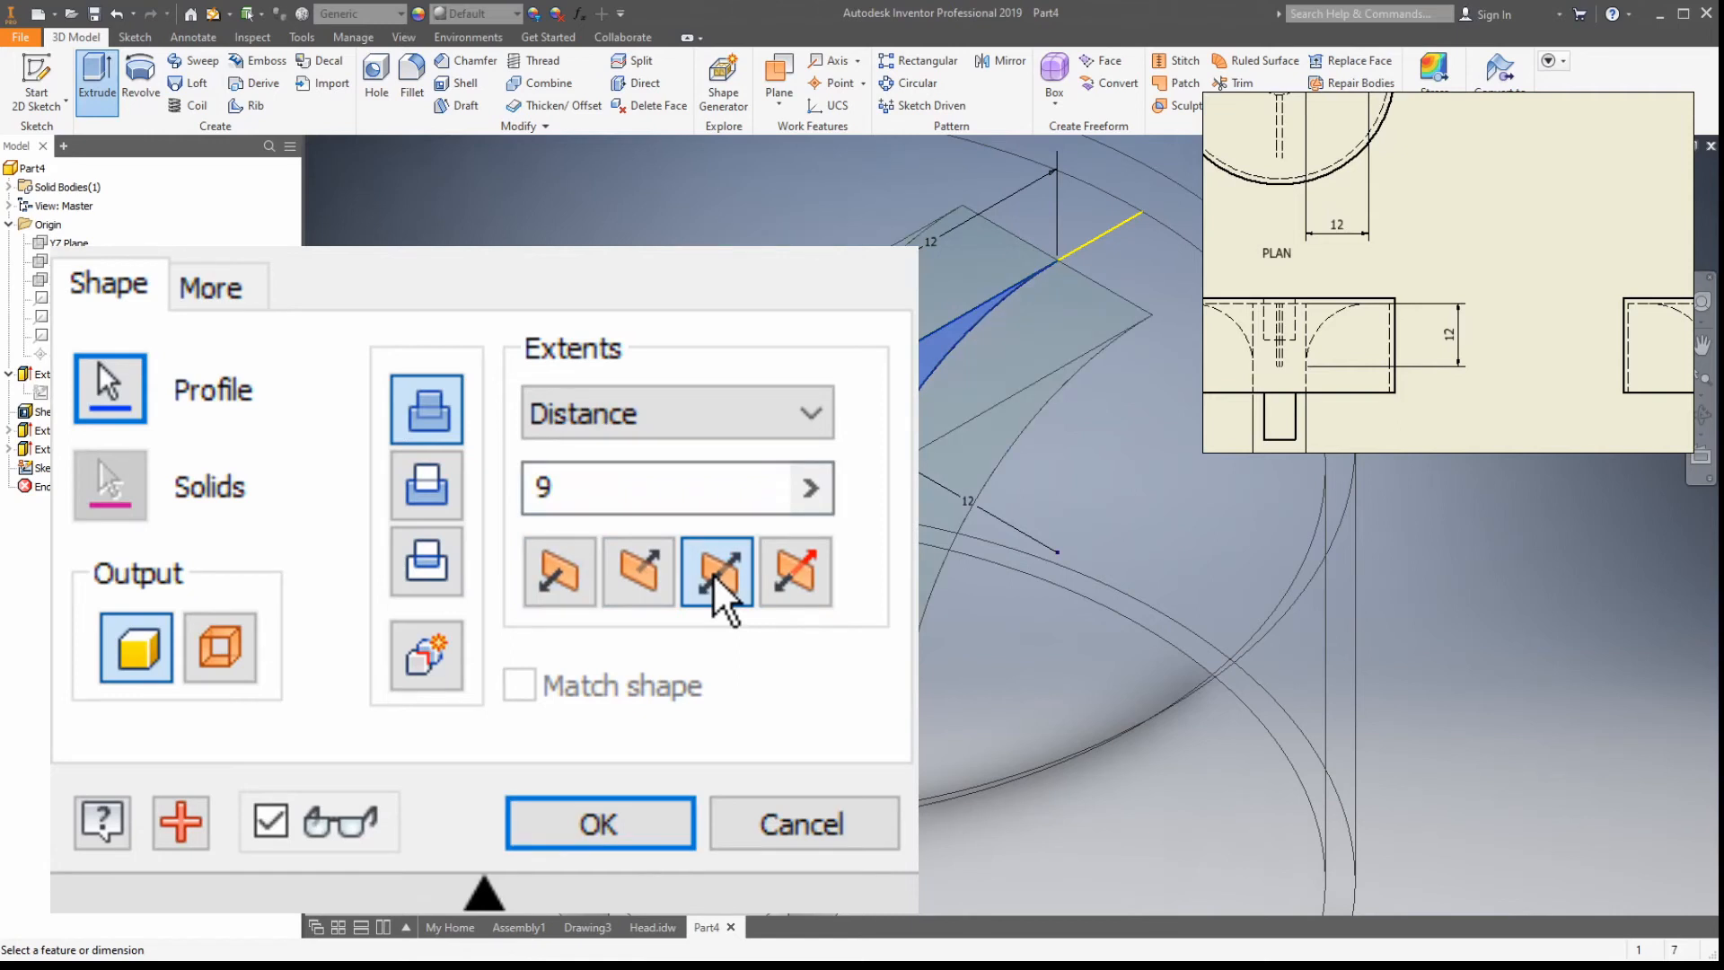
double_click(610, 489)
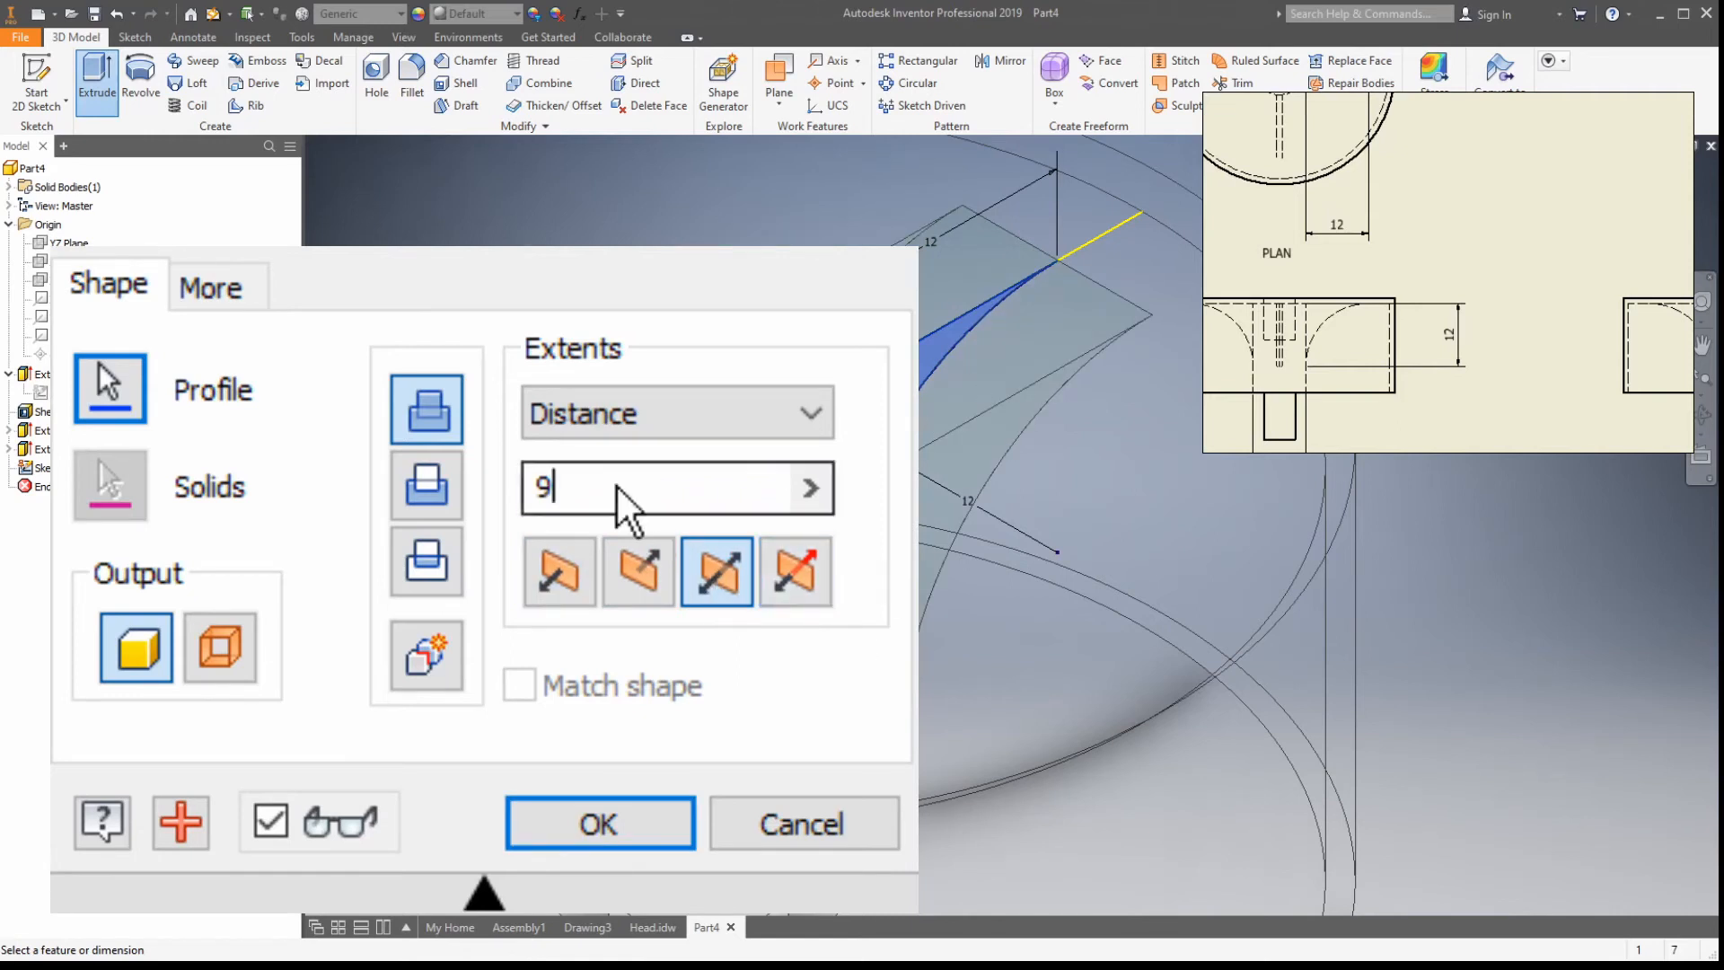
type("12")
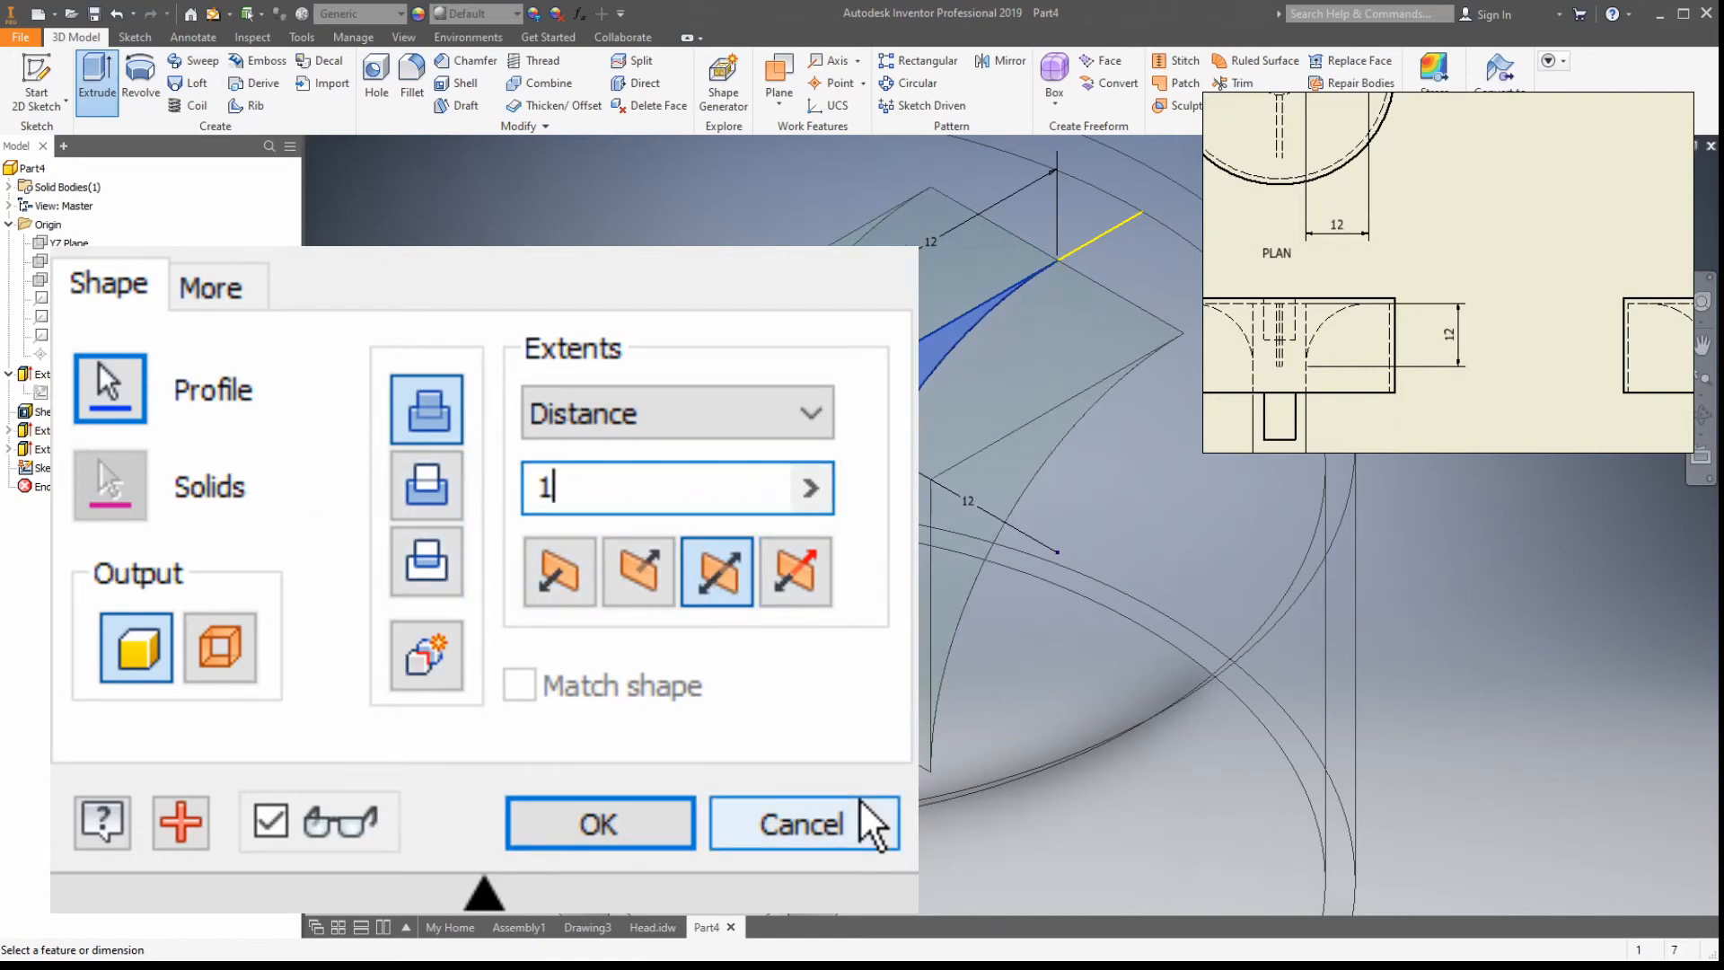
left_click(600, 822)
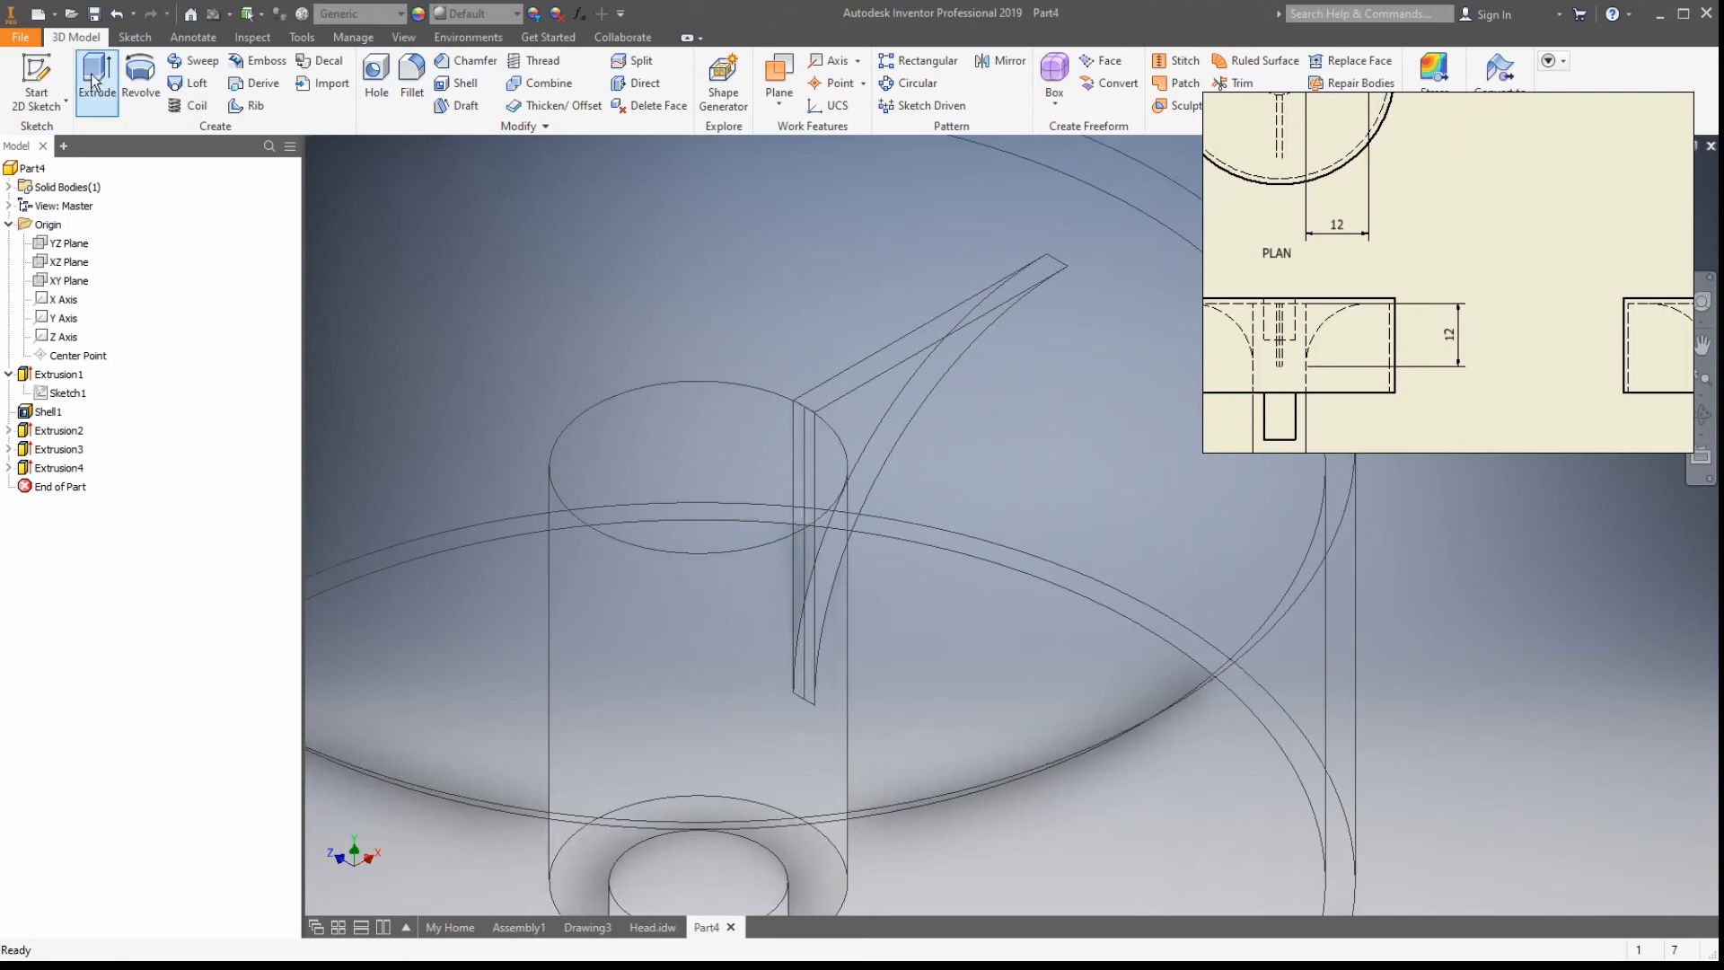
Step: Sketch on the rib's flat inner end face, project its two vertical edges, upper edge and lower edge, and finish the sketch
left_click(36, 77)
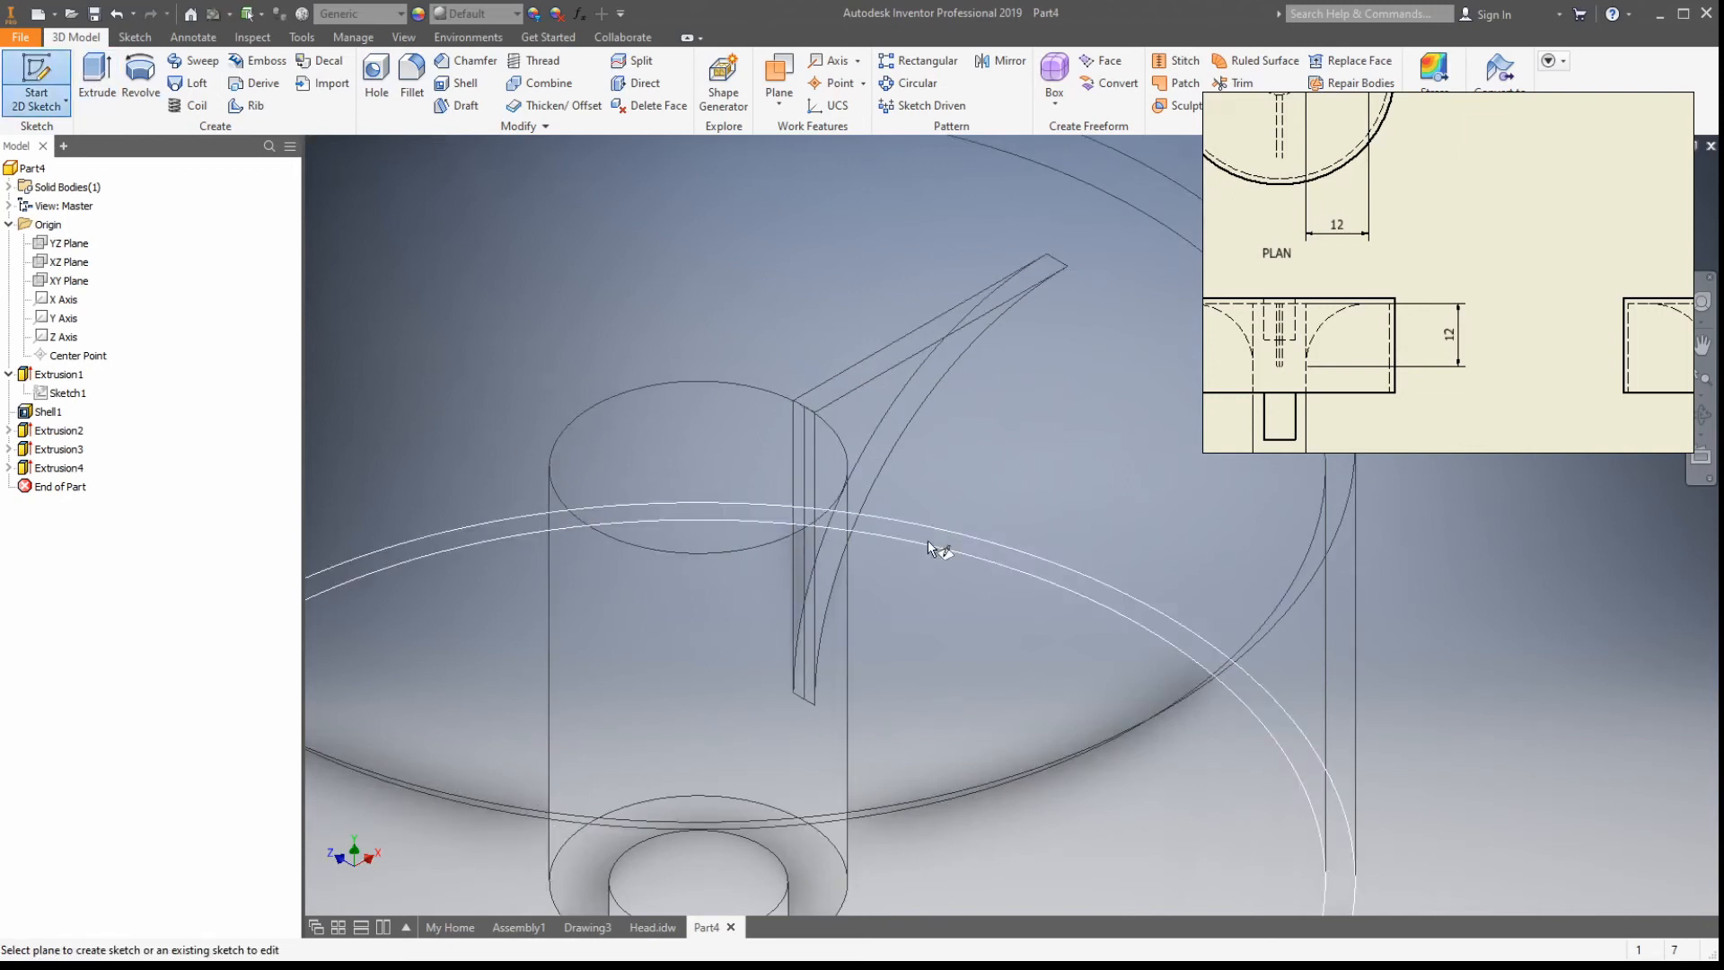
left_click(810, 691)
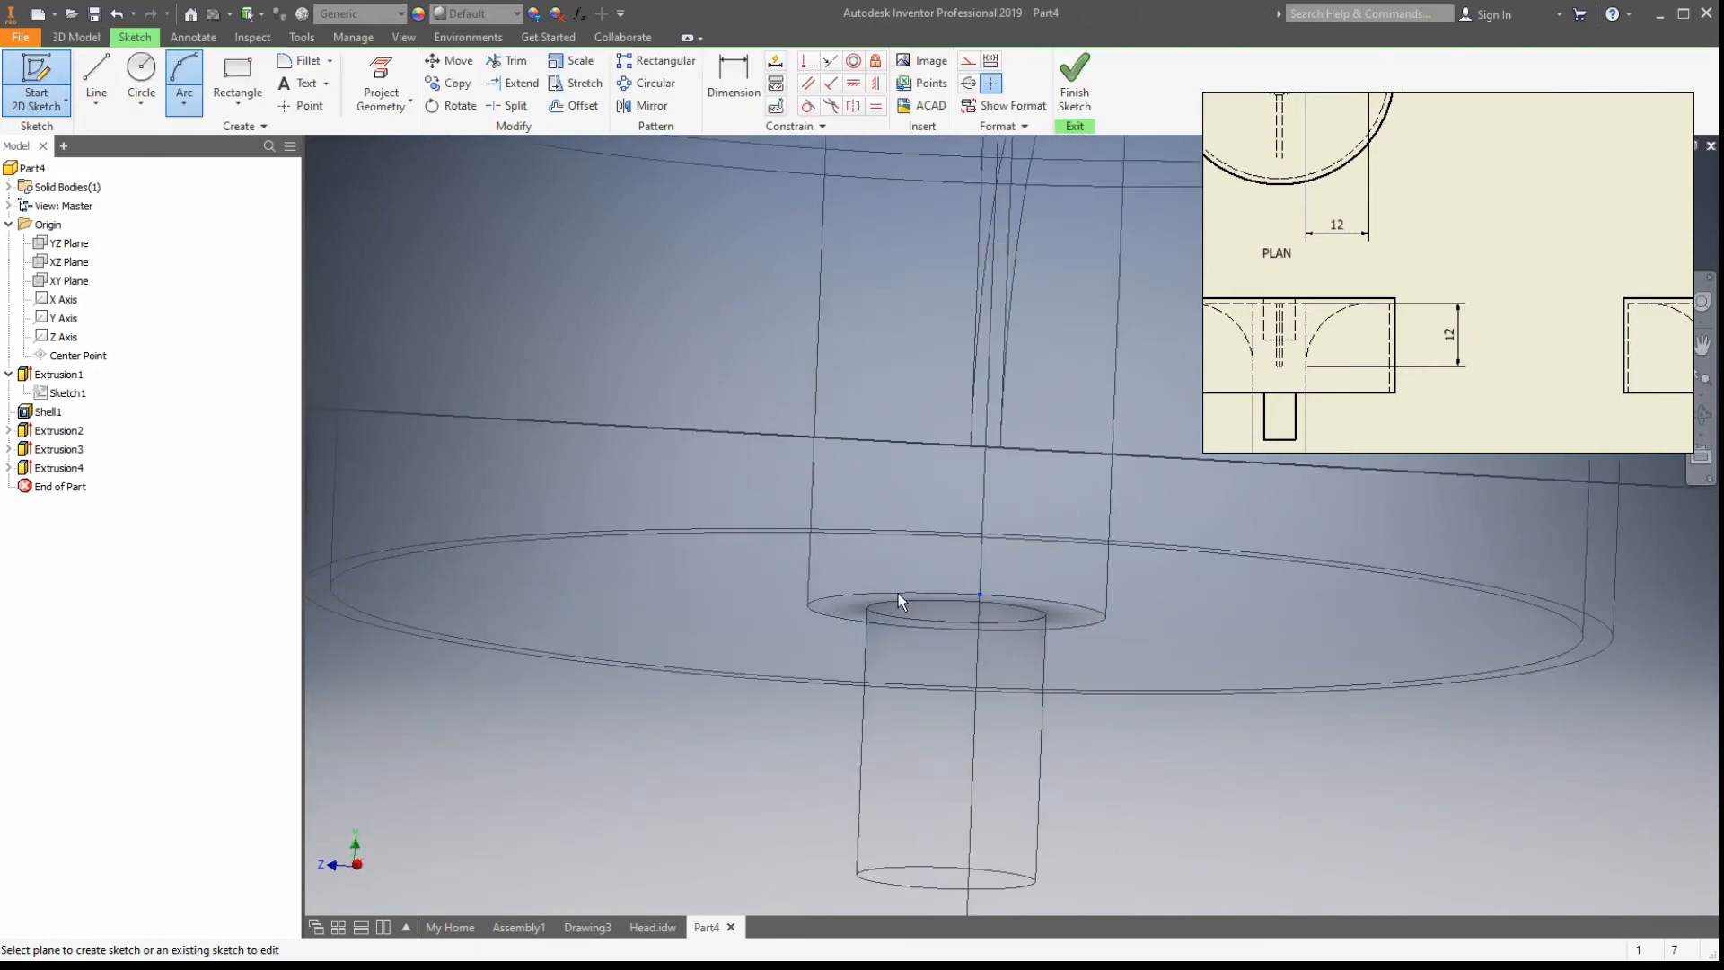
left_click(381, 85)
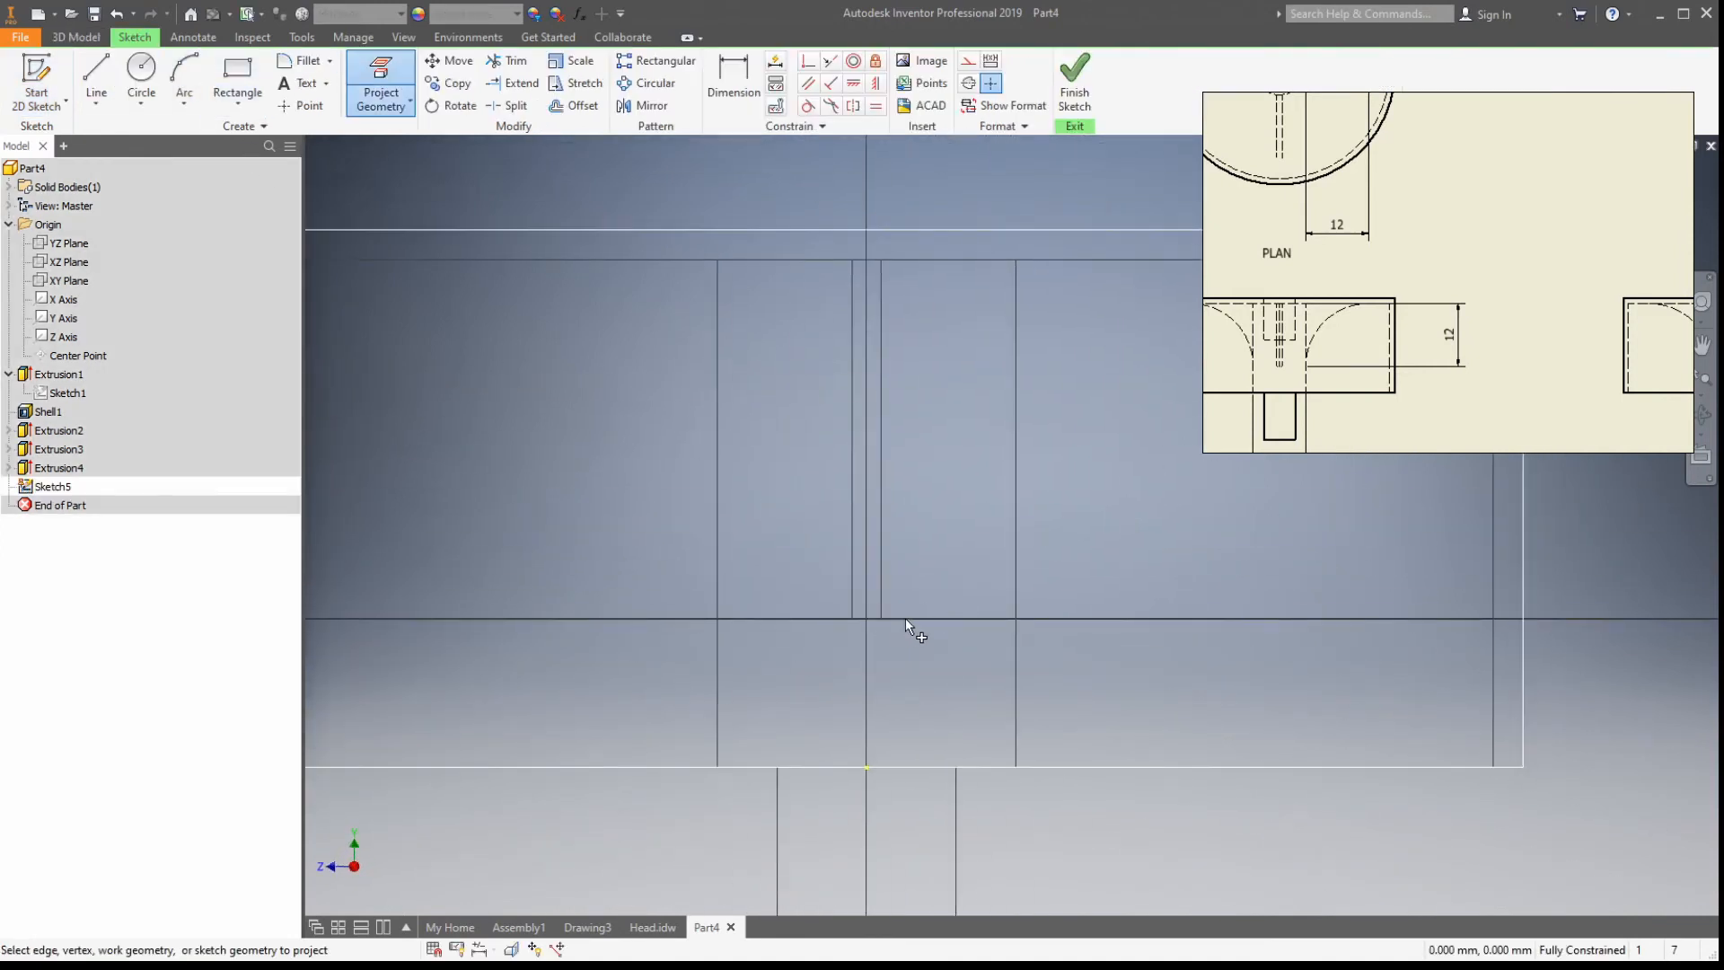
left_click(882, 600)
left_click(849, 592)
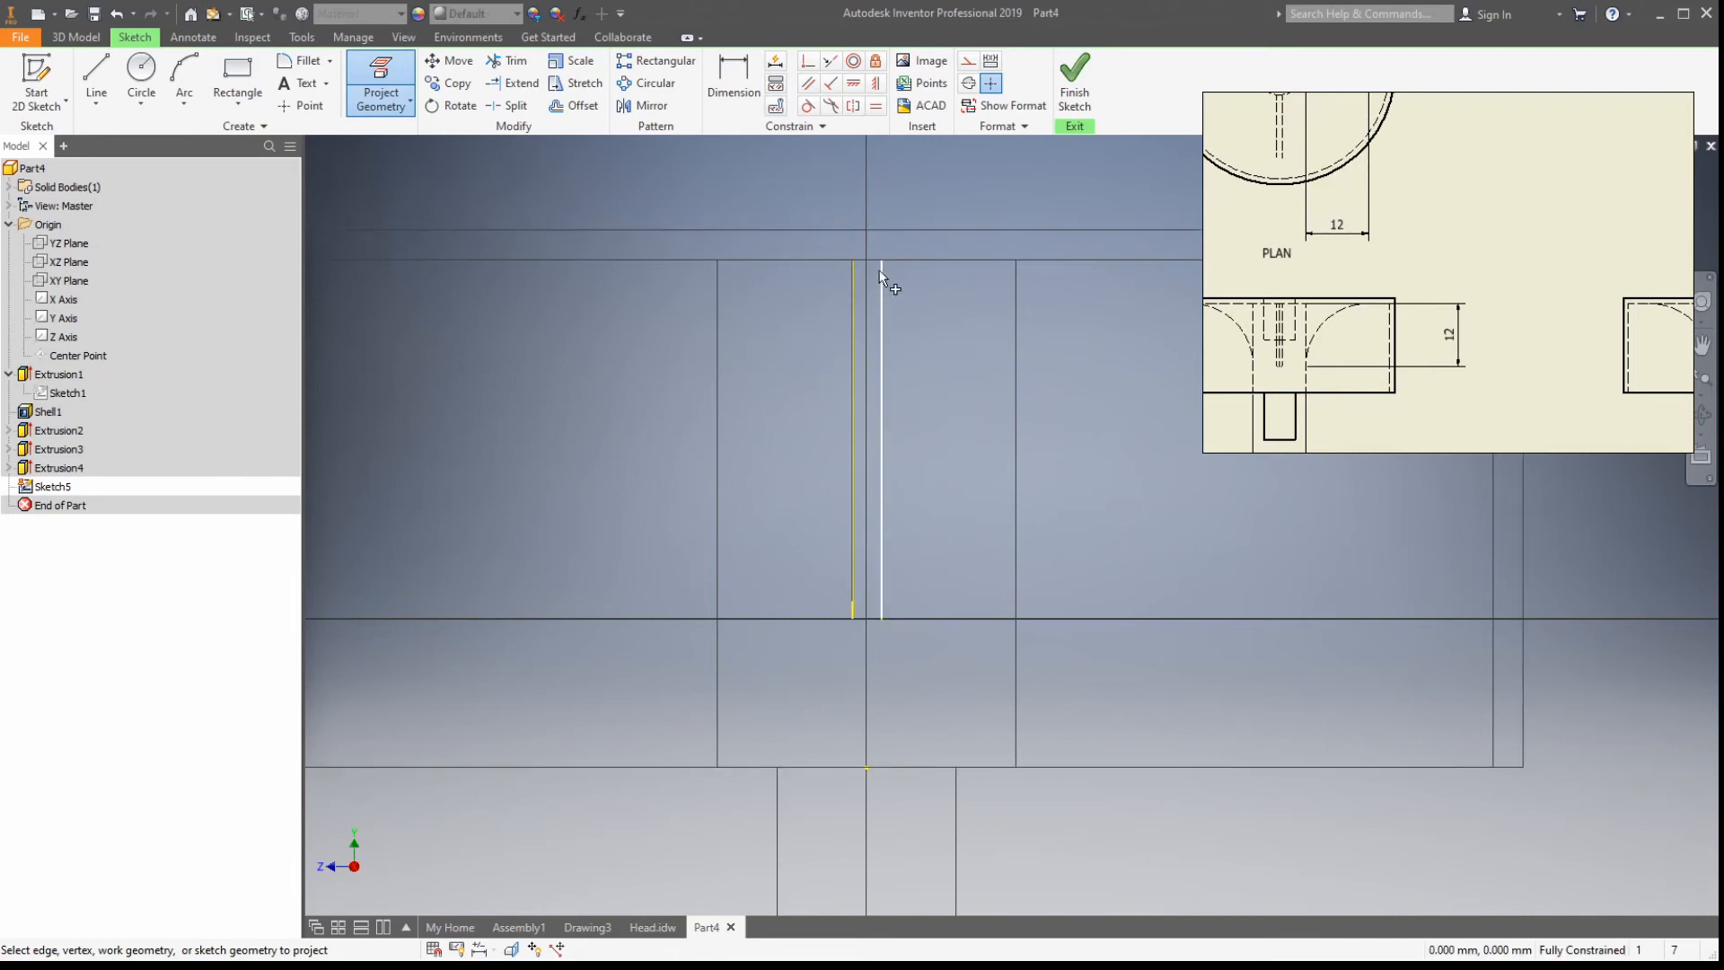
left_click(870, 258)
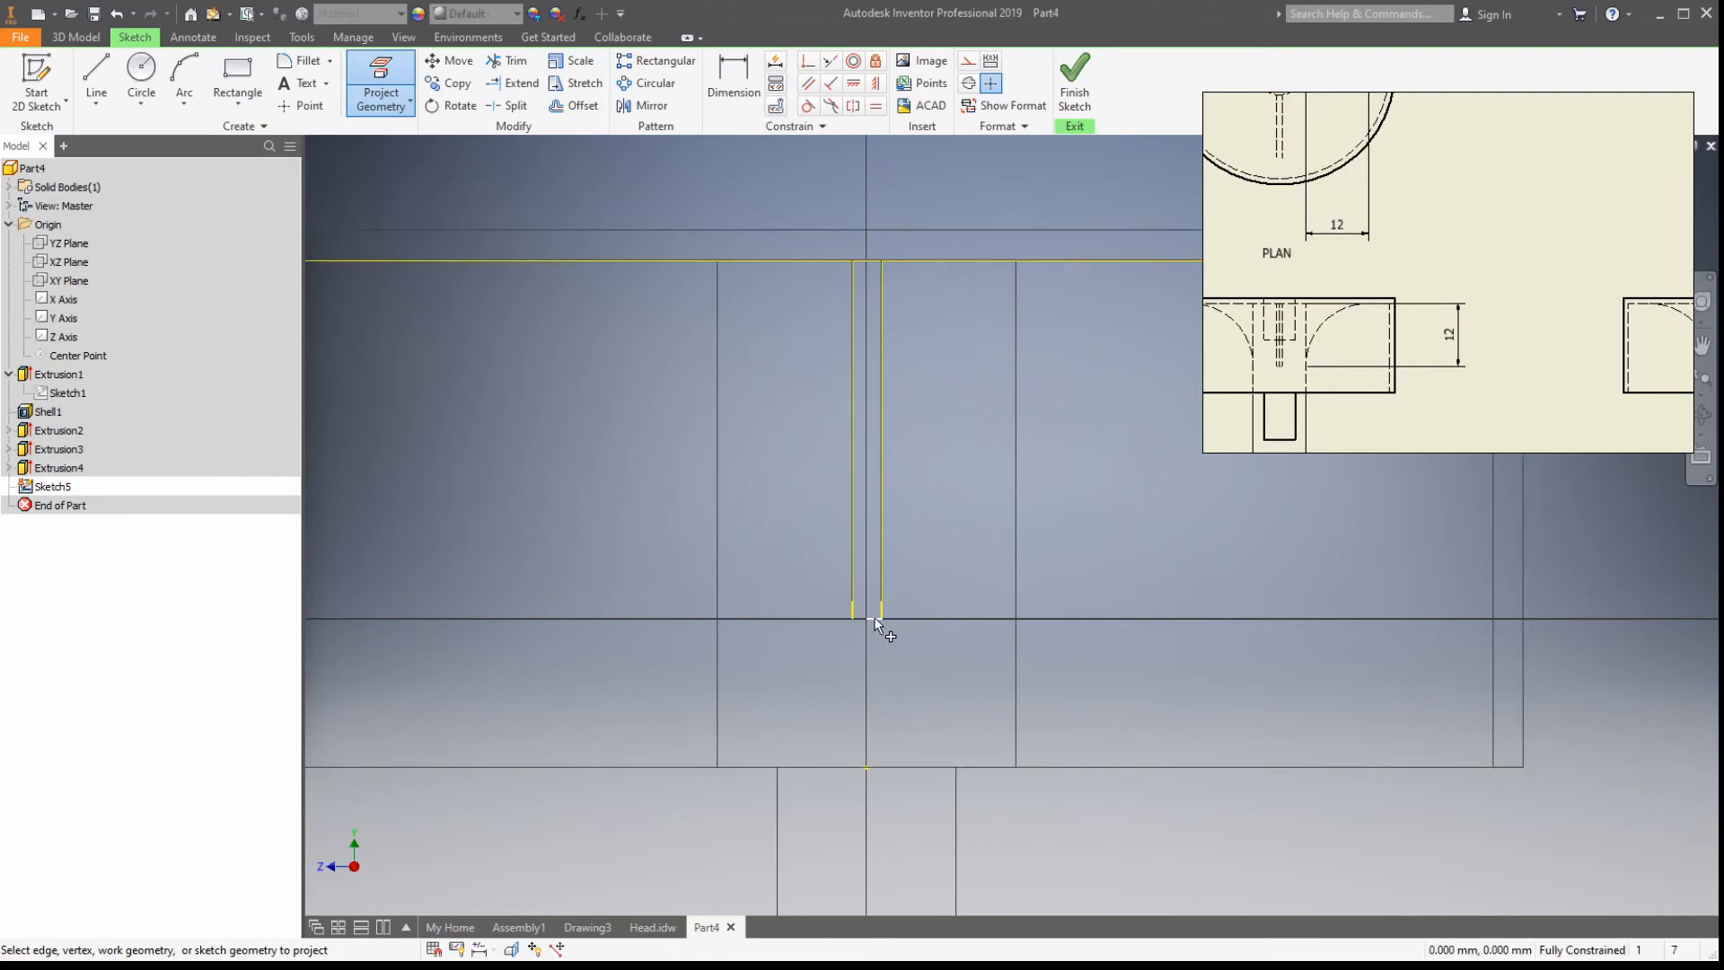
left_click(1075, 79)
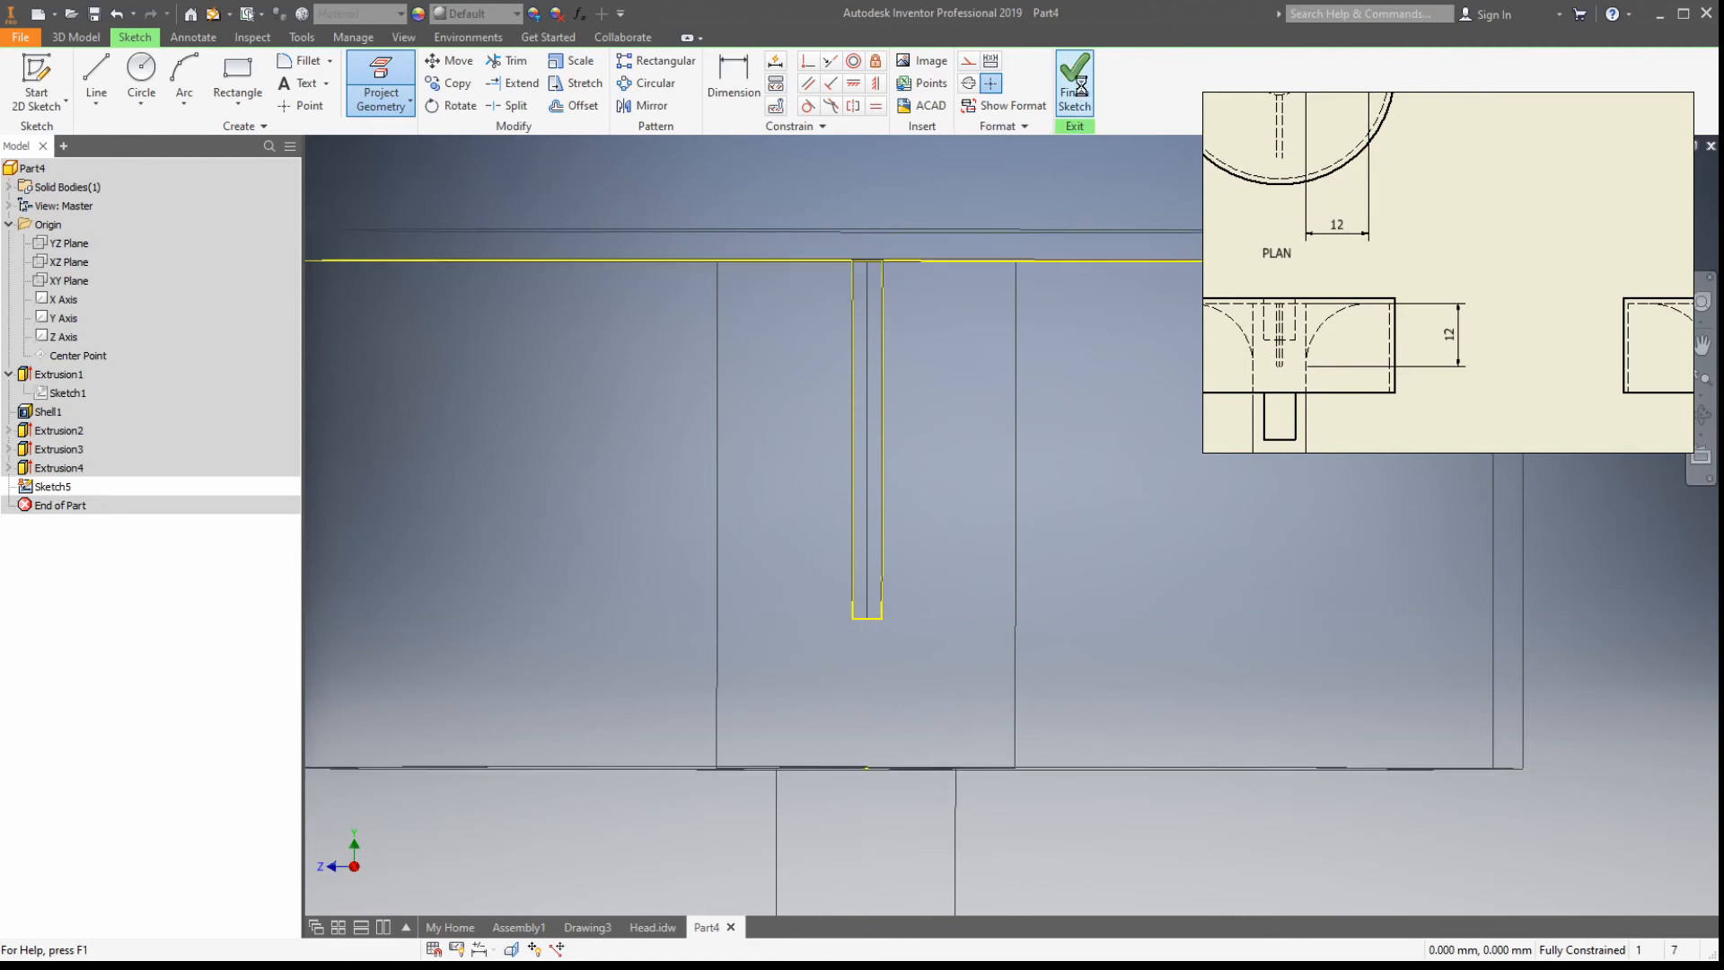
Step: Extrude the projected profile with the To extent up to the boss, joined, to close the gap behind the rib
left_click(97, 86)
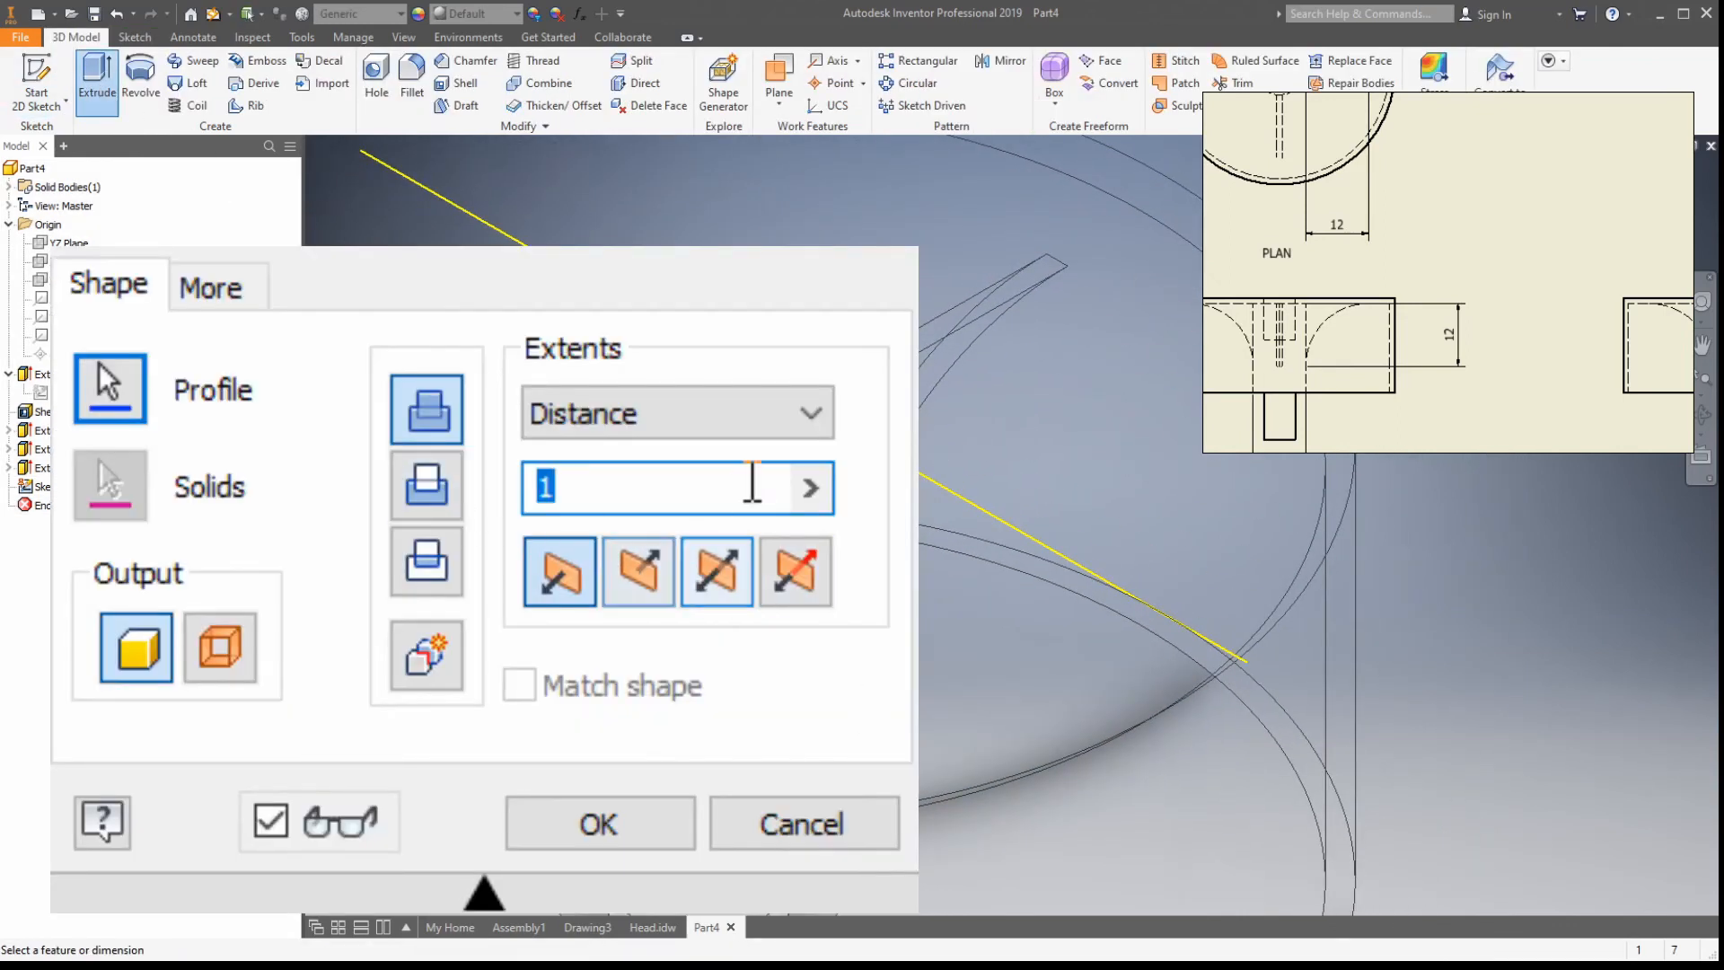
left_click(749, 421)
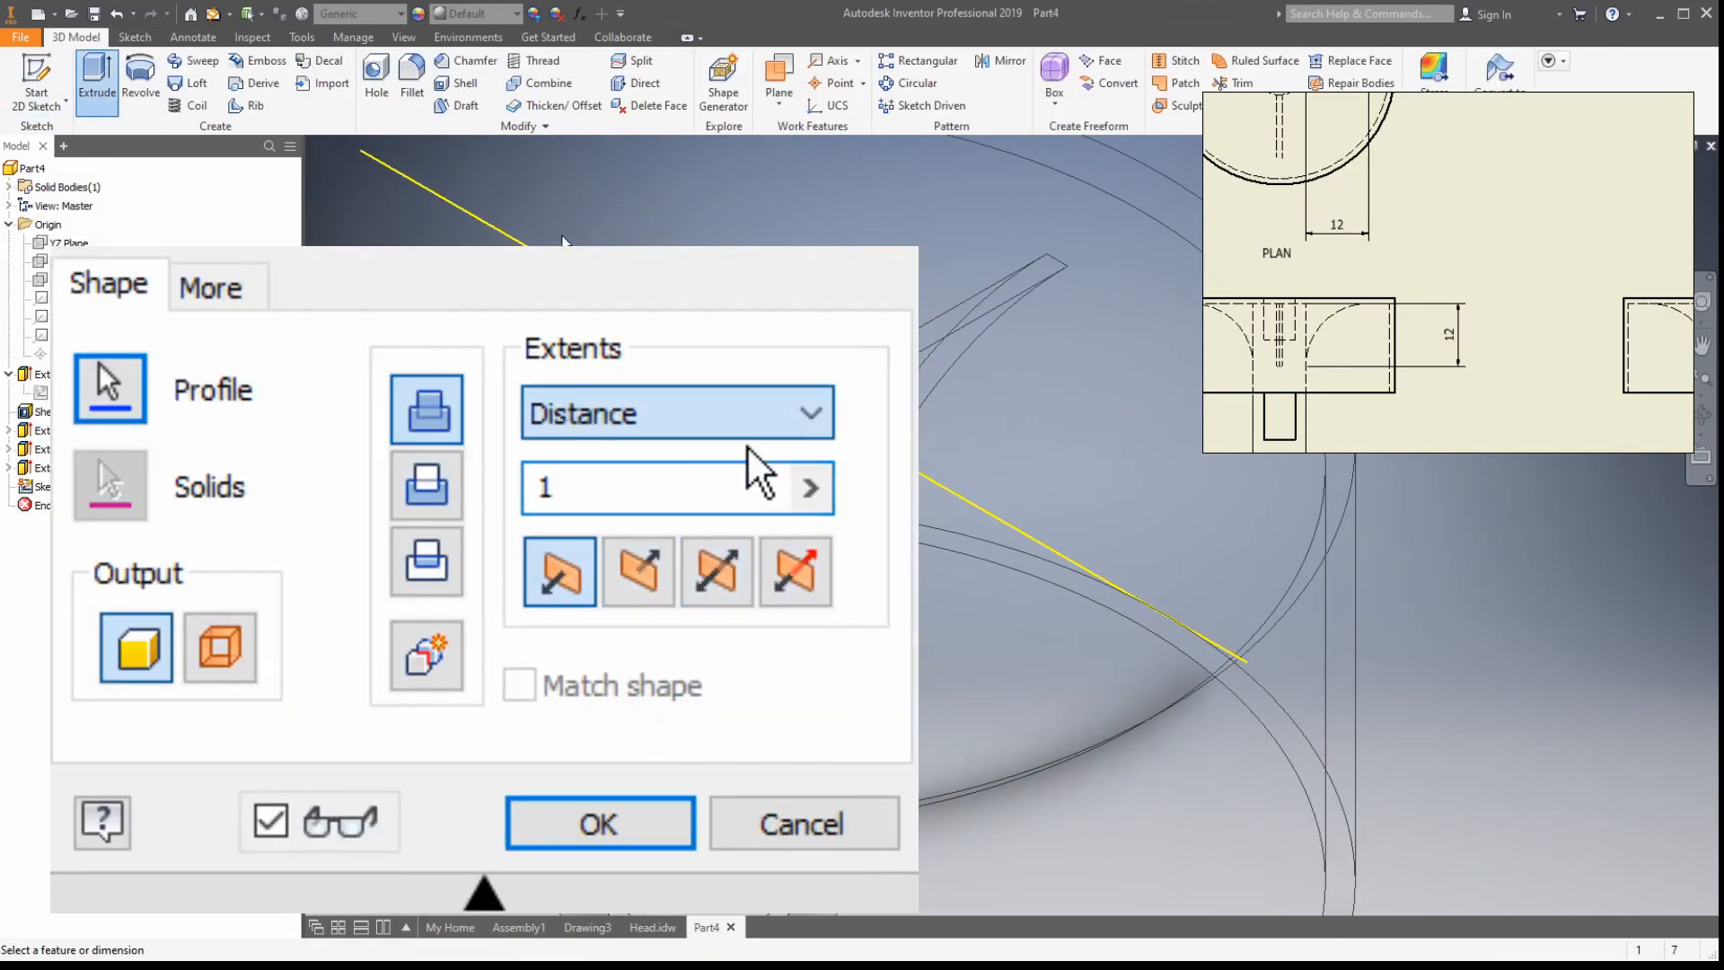
left_click(585, 527)
left_click(611, 539)
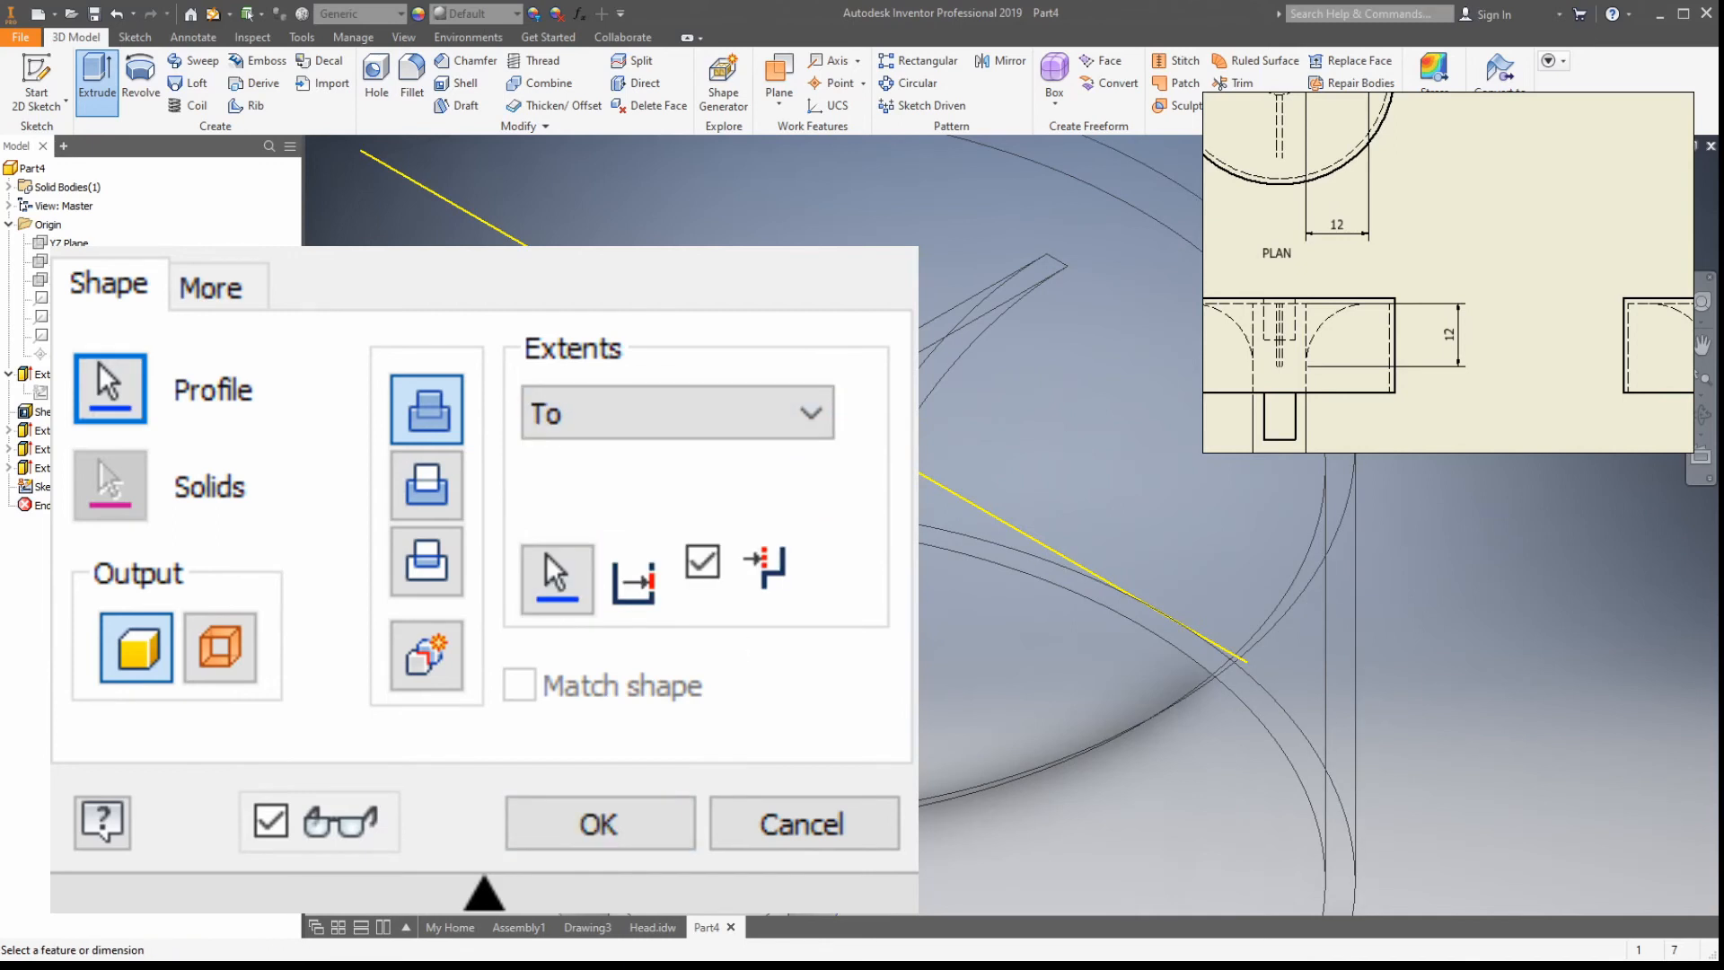
left_click(597, 822)
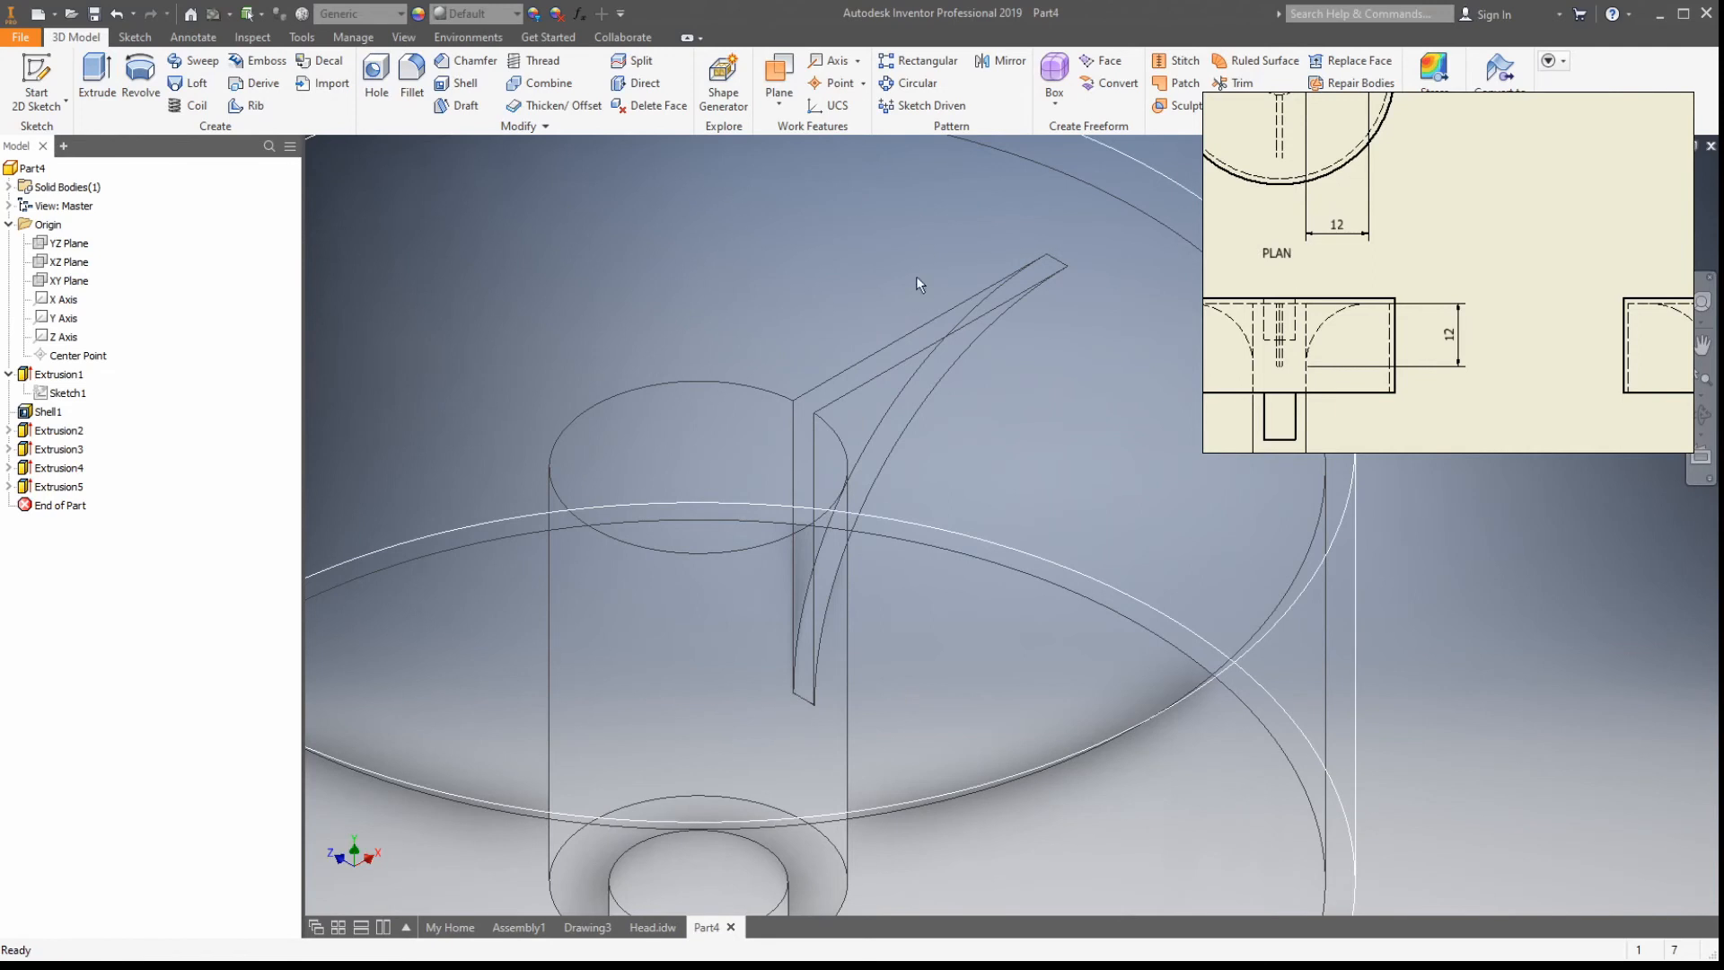
Step: Create a circular pattern of the curved rib around the boss's central axis with 4 occurrences over 360 degrees
scroll(1060, 440, "down", 5)
scroll(1048, 514, "up", 5)
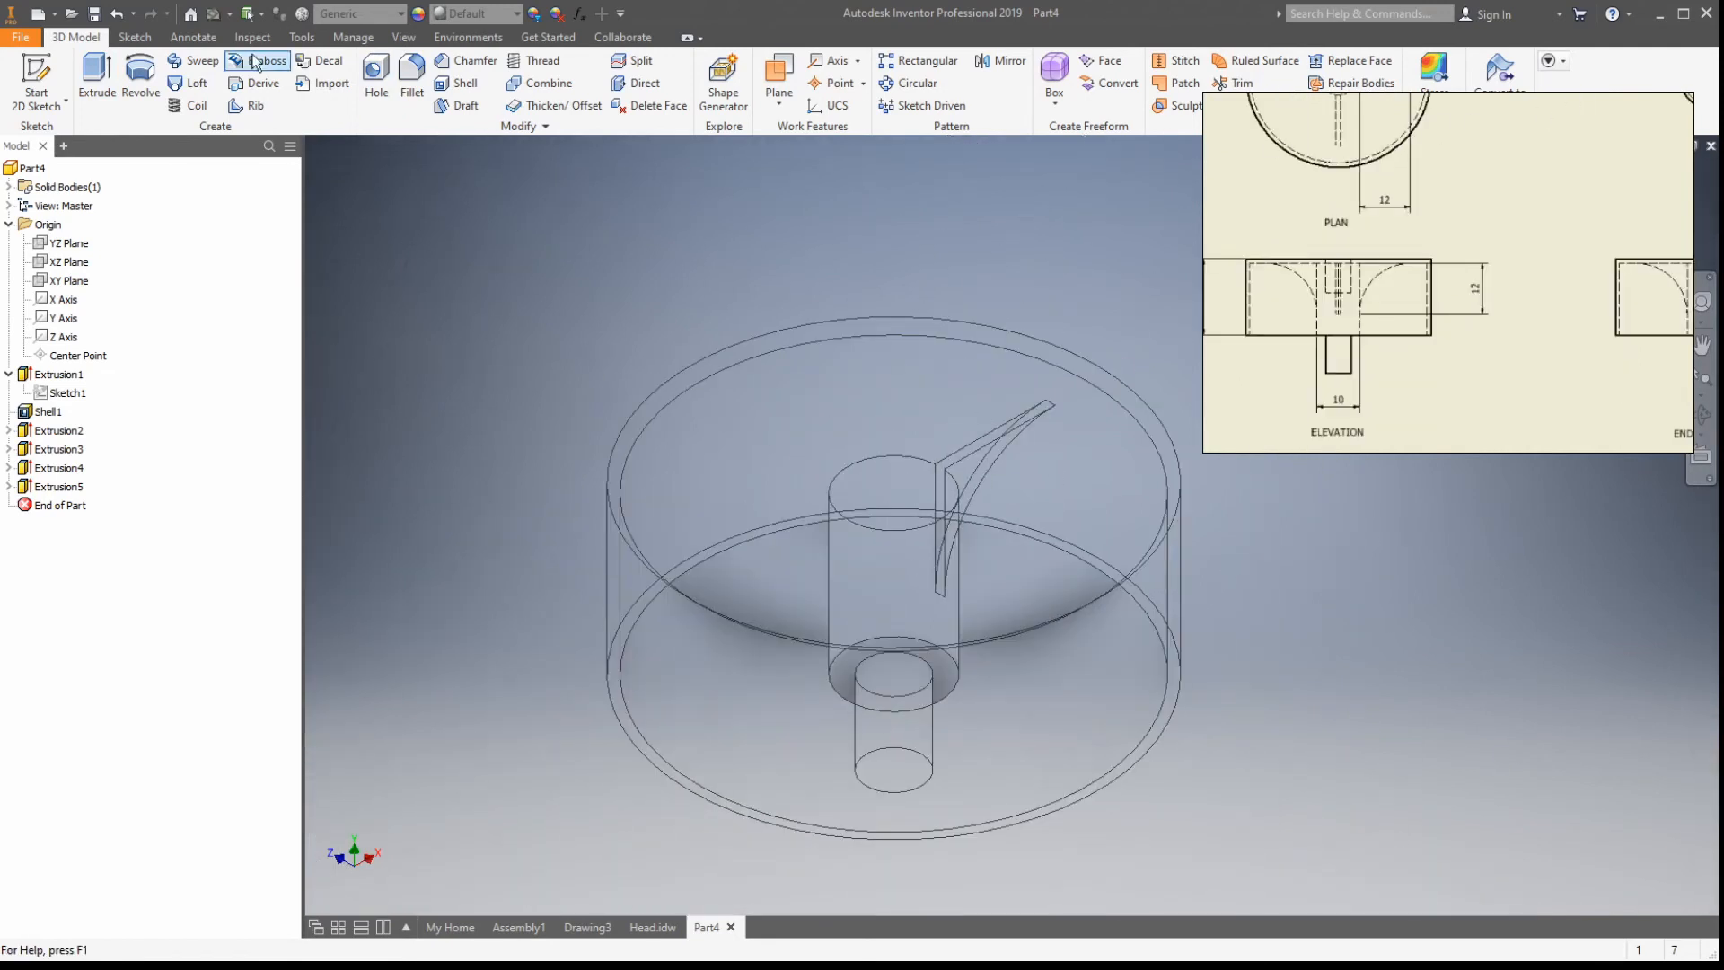
left_click(906, 83)
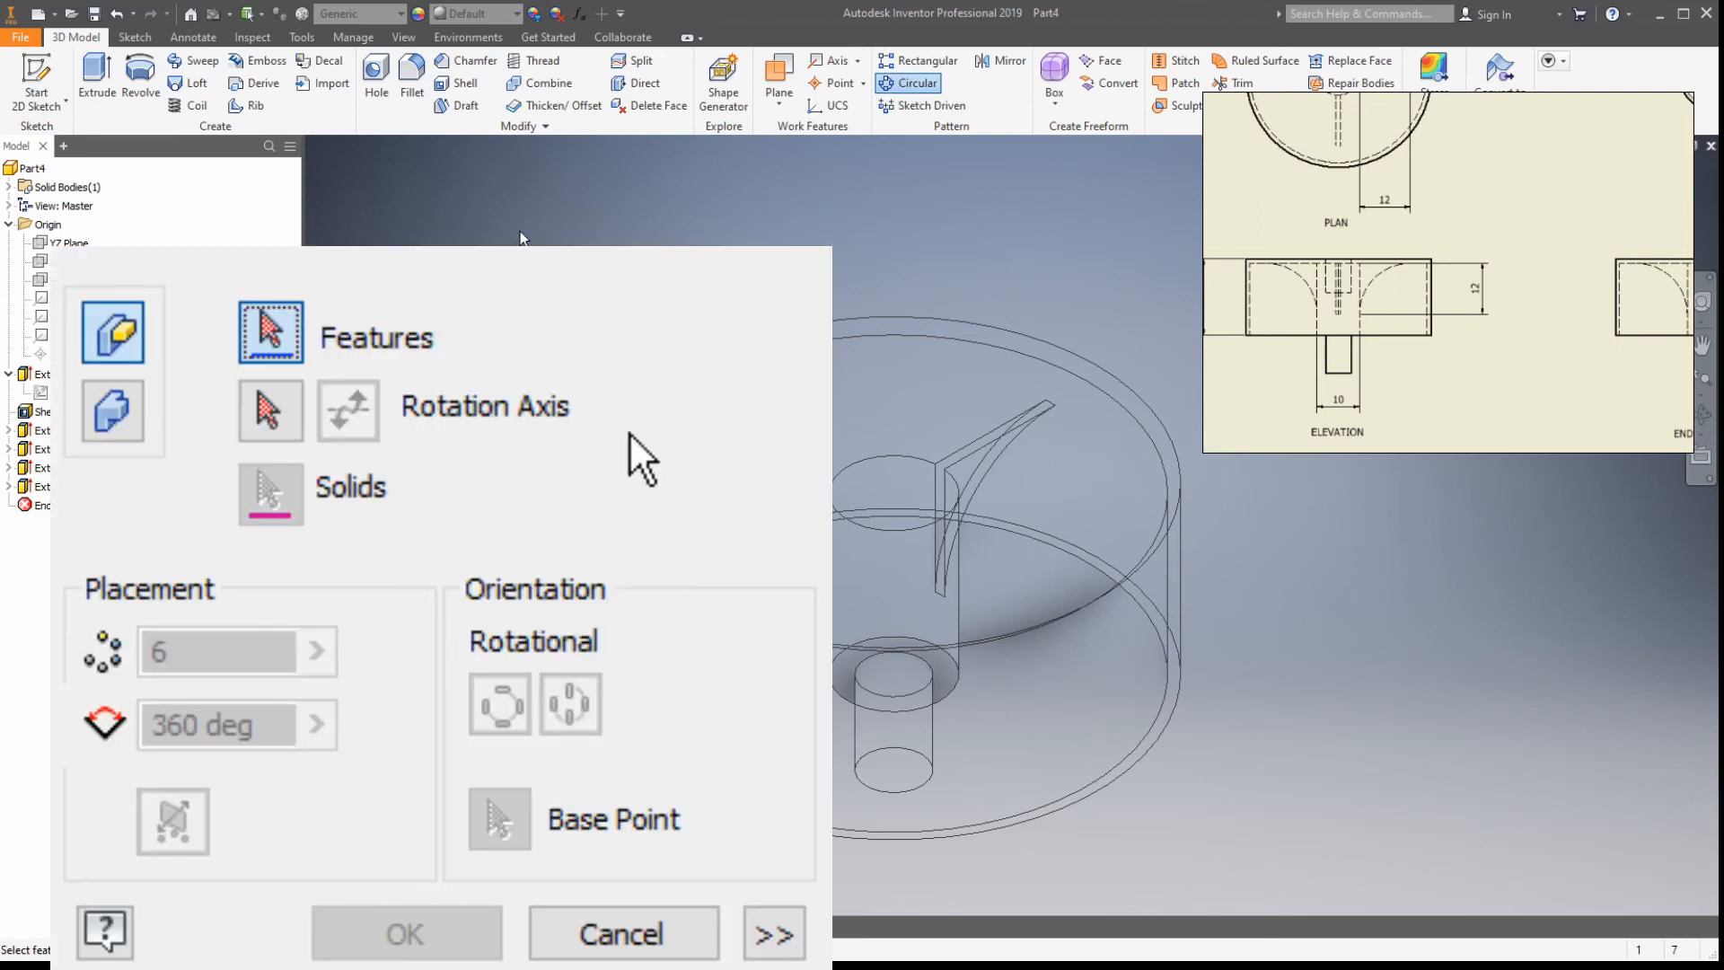
left_click(1033, 460)
left_click(1648, 189)
left_click(1114, 525)
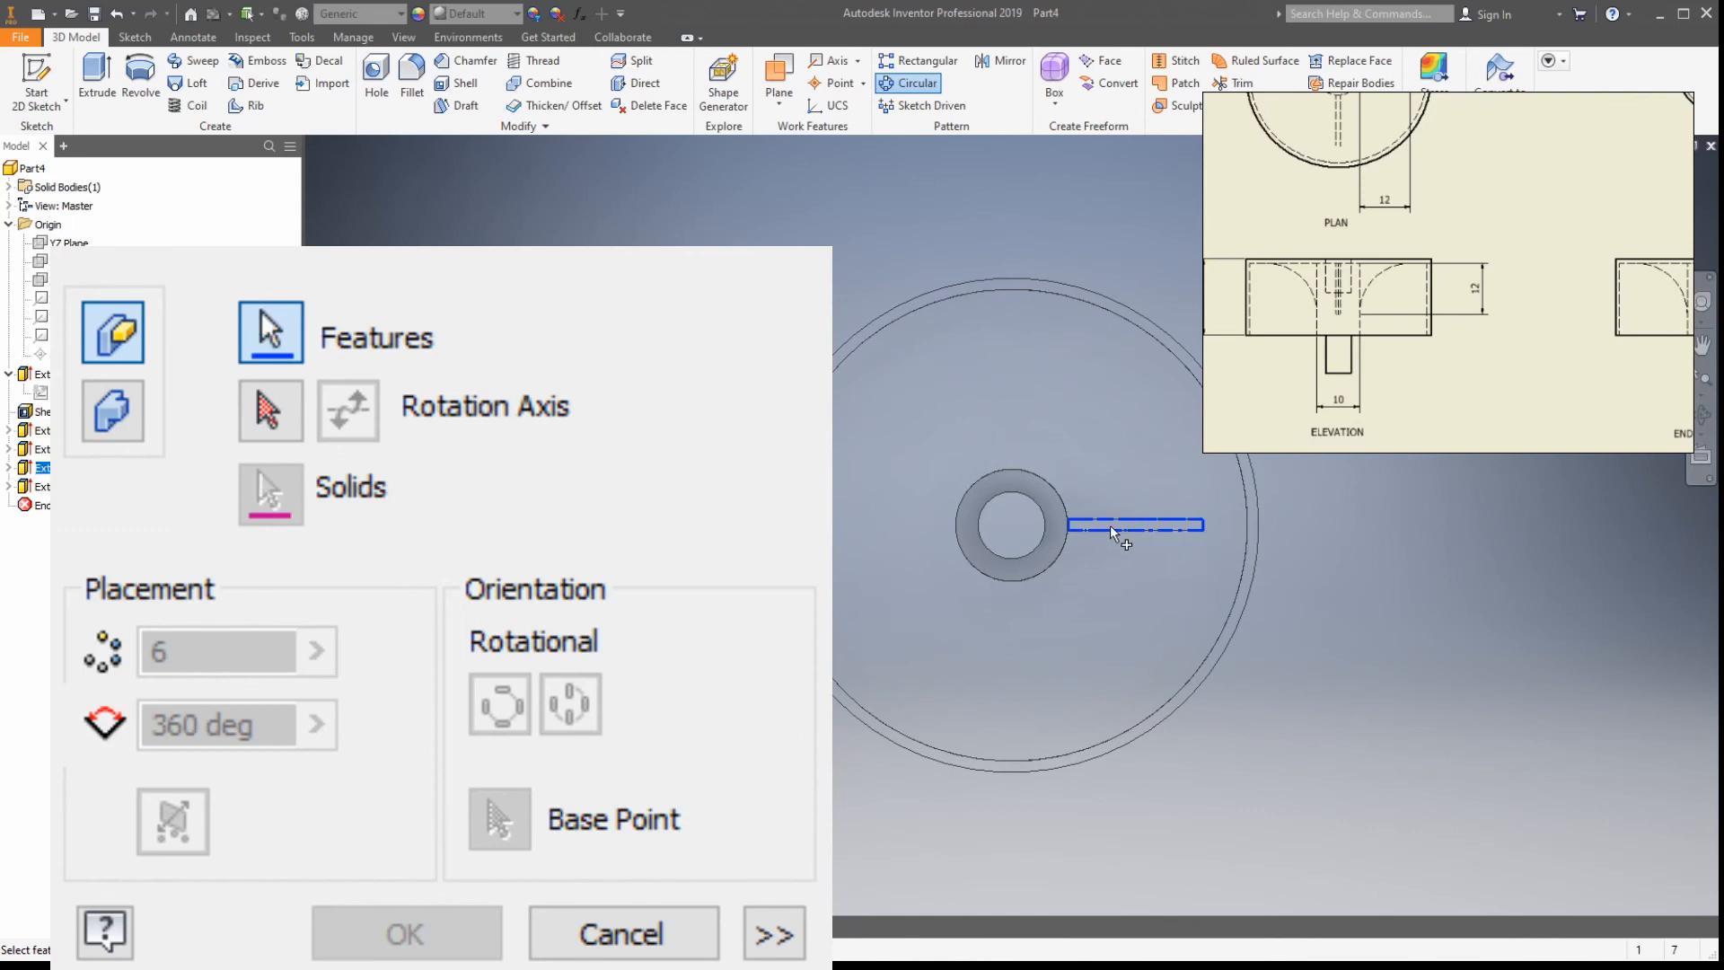
left_click(1650, 121)
mouse_move(1649, 121)
left_mouse_down()
mouse_move(1650, 59)
mouse_move(1650, 115)
left_mouse_up()
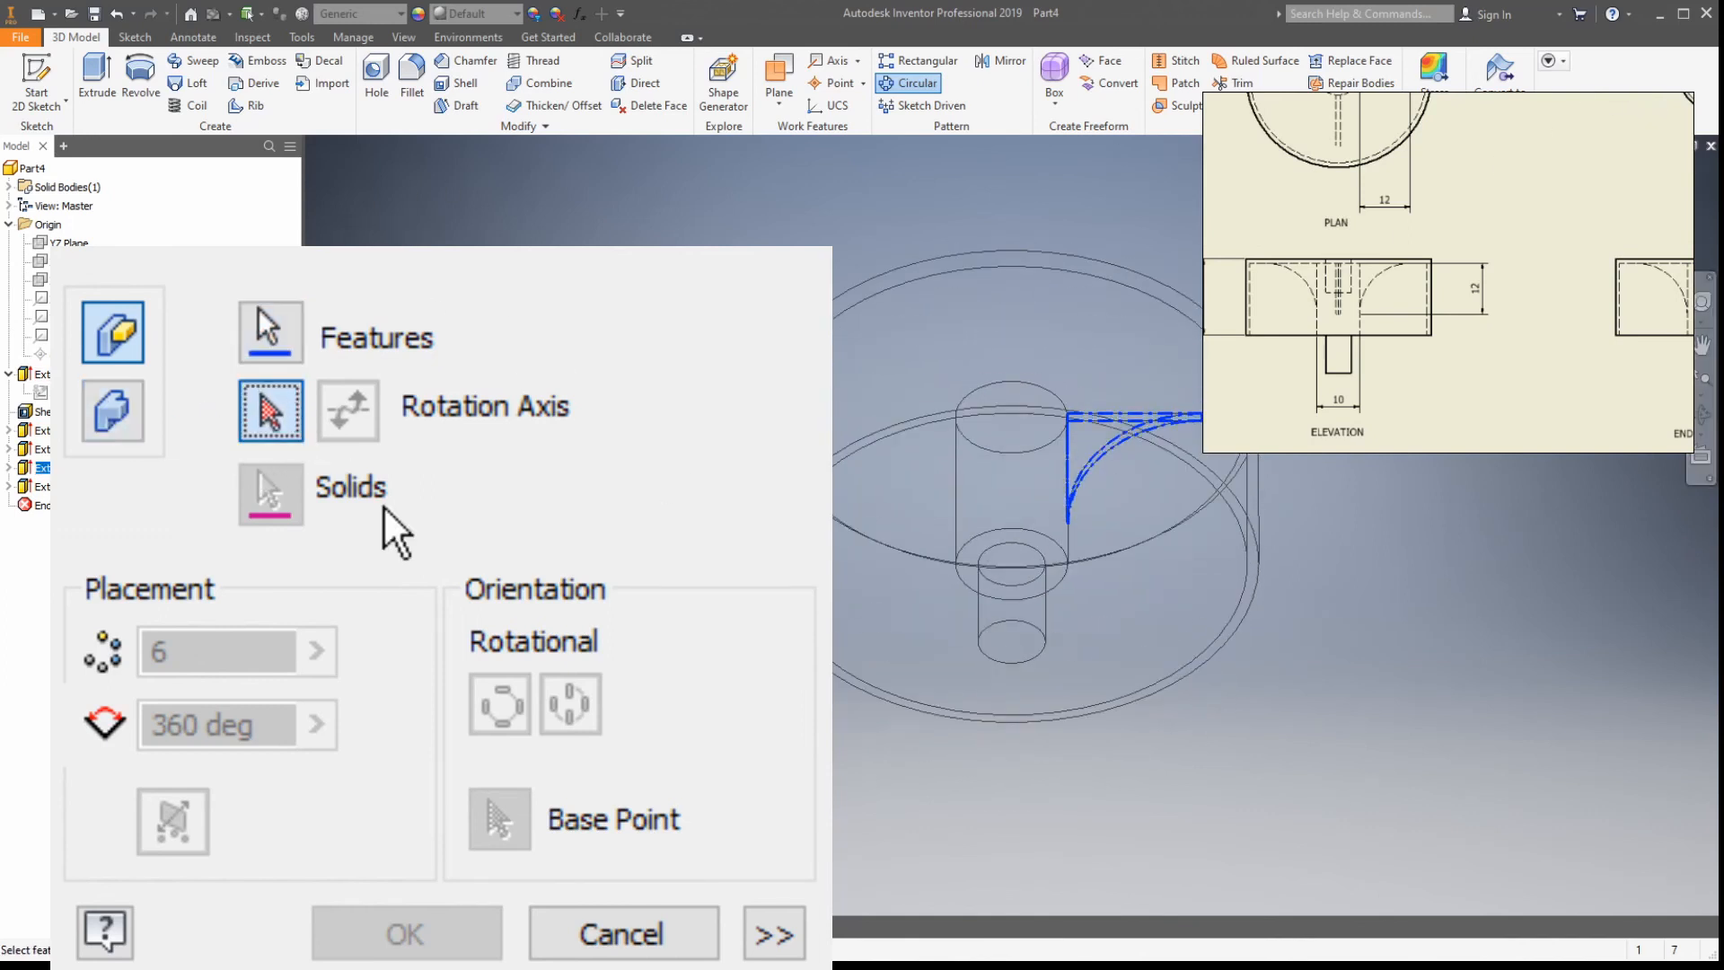
left_click(1012, 492)
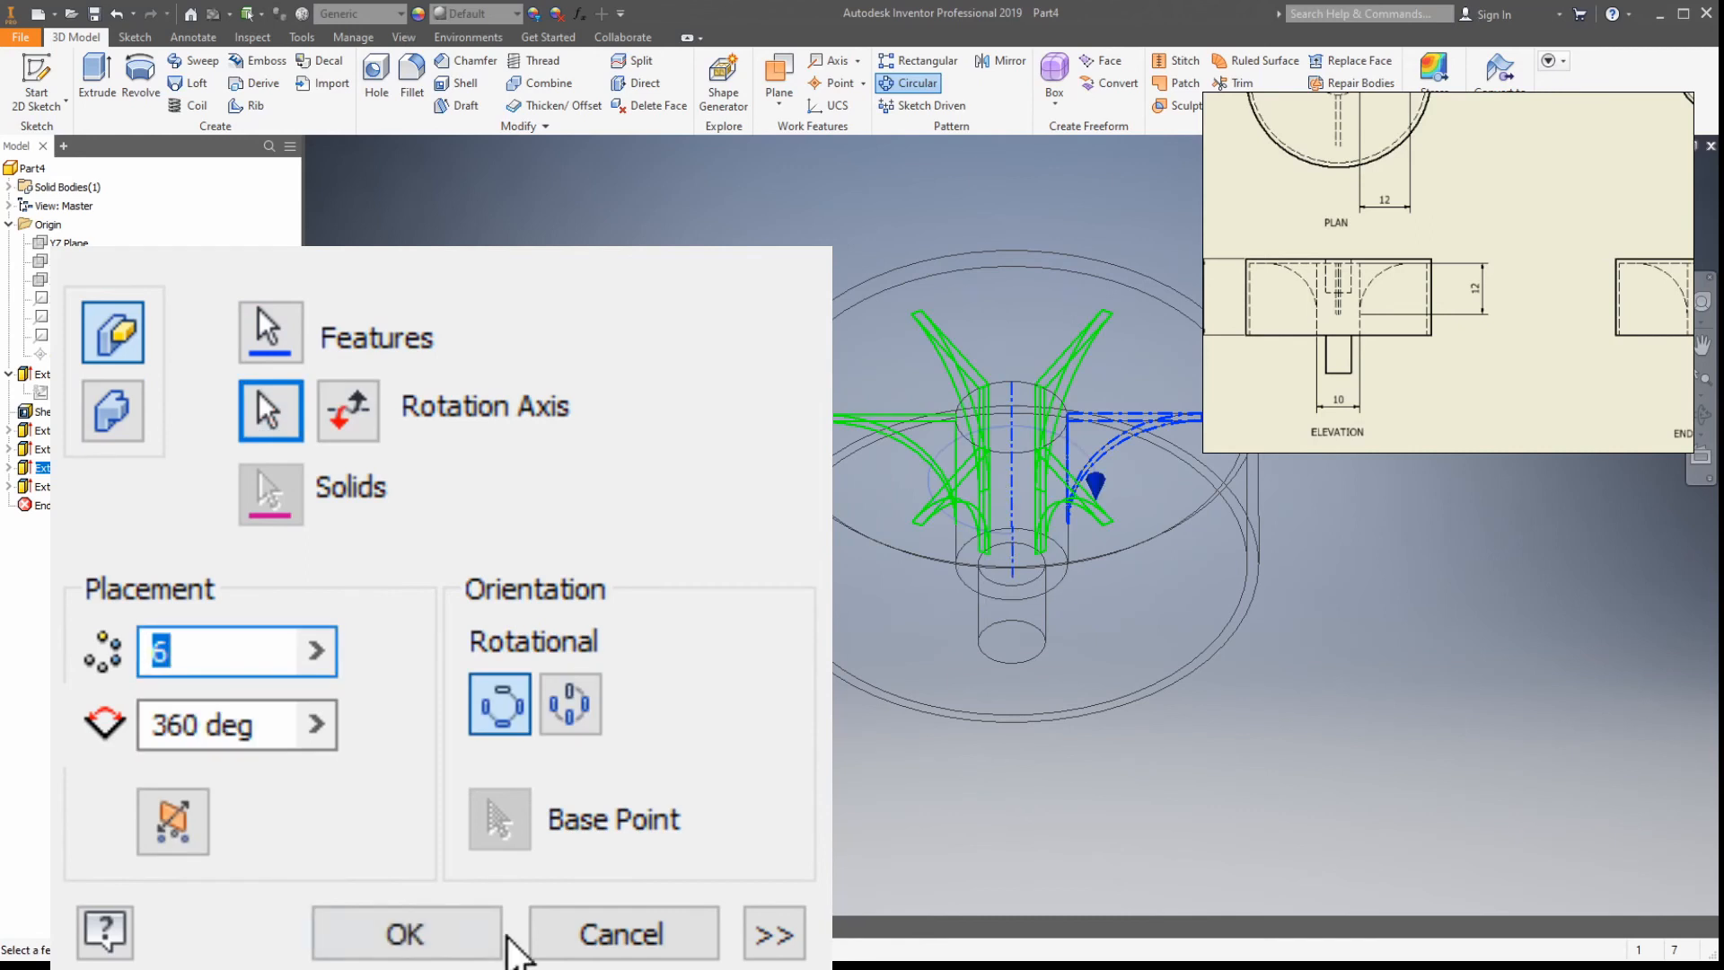
type("4")
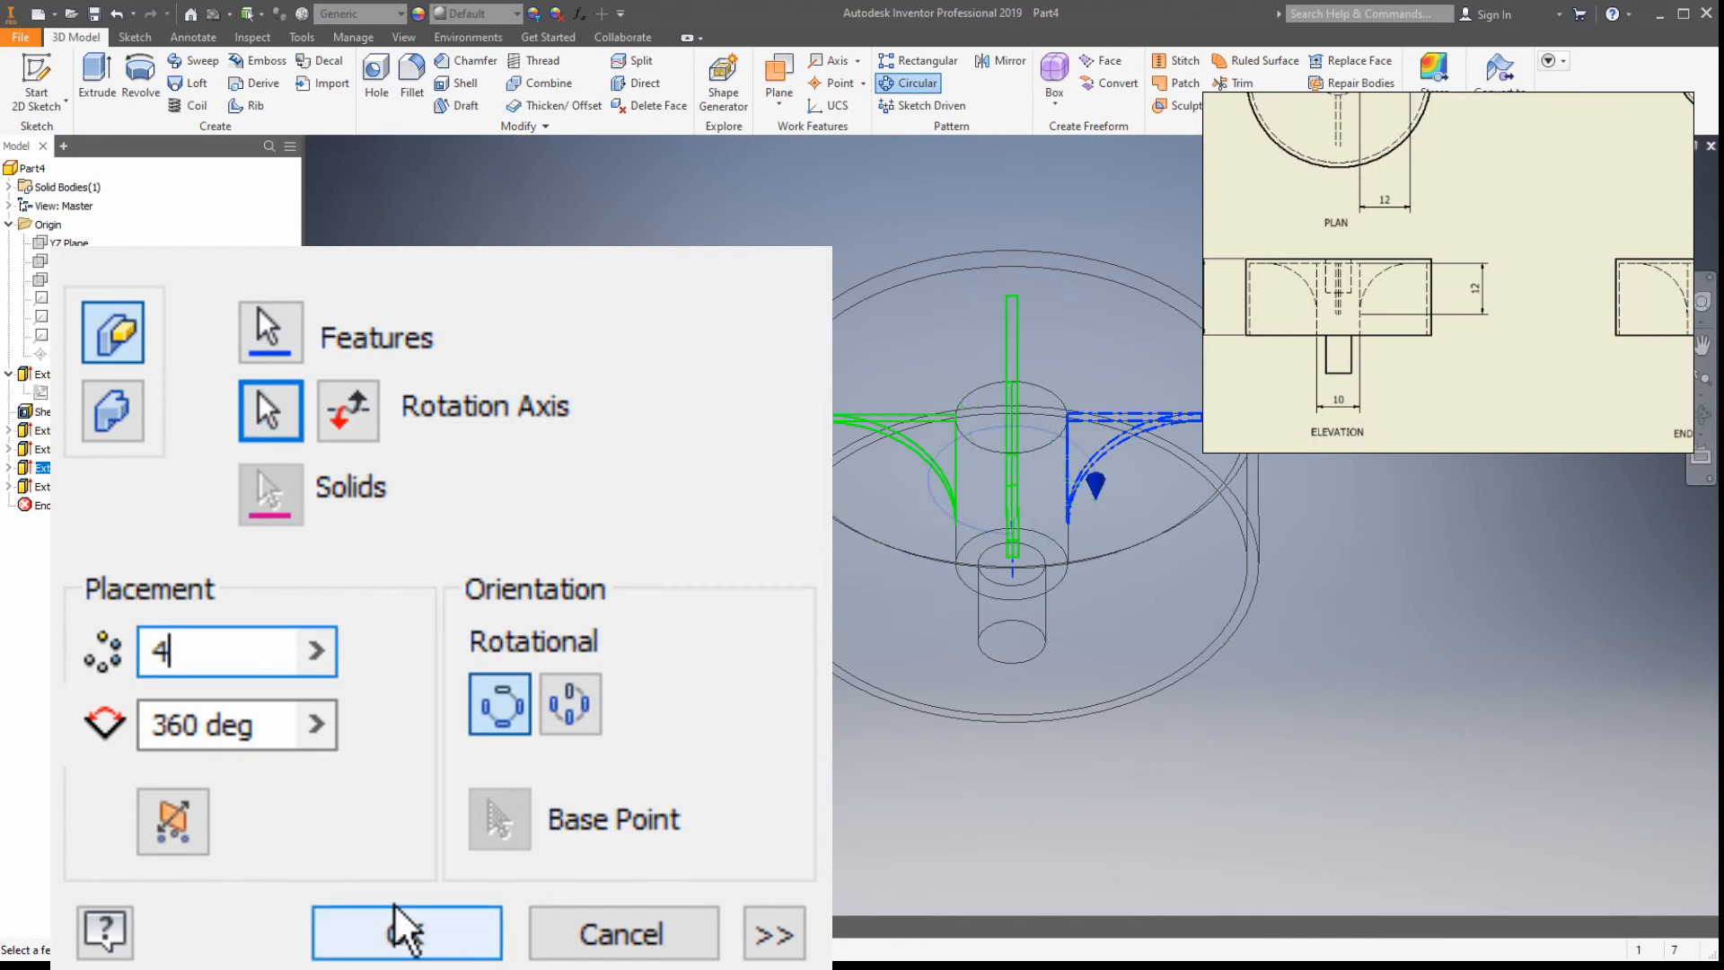
left_click(405, 934)
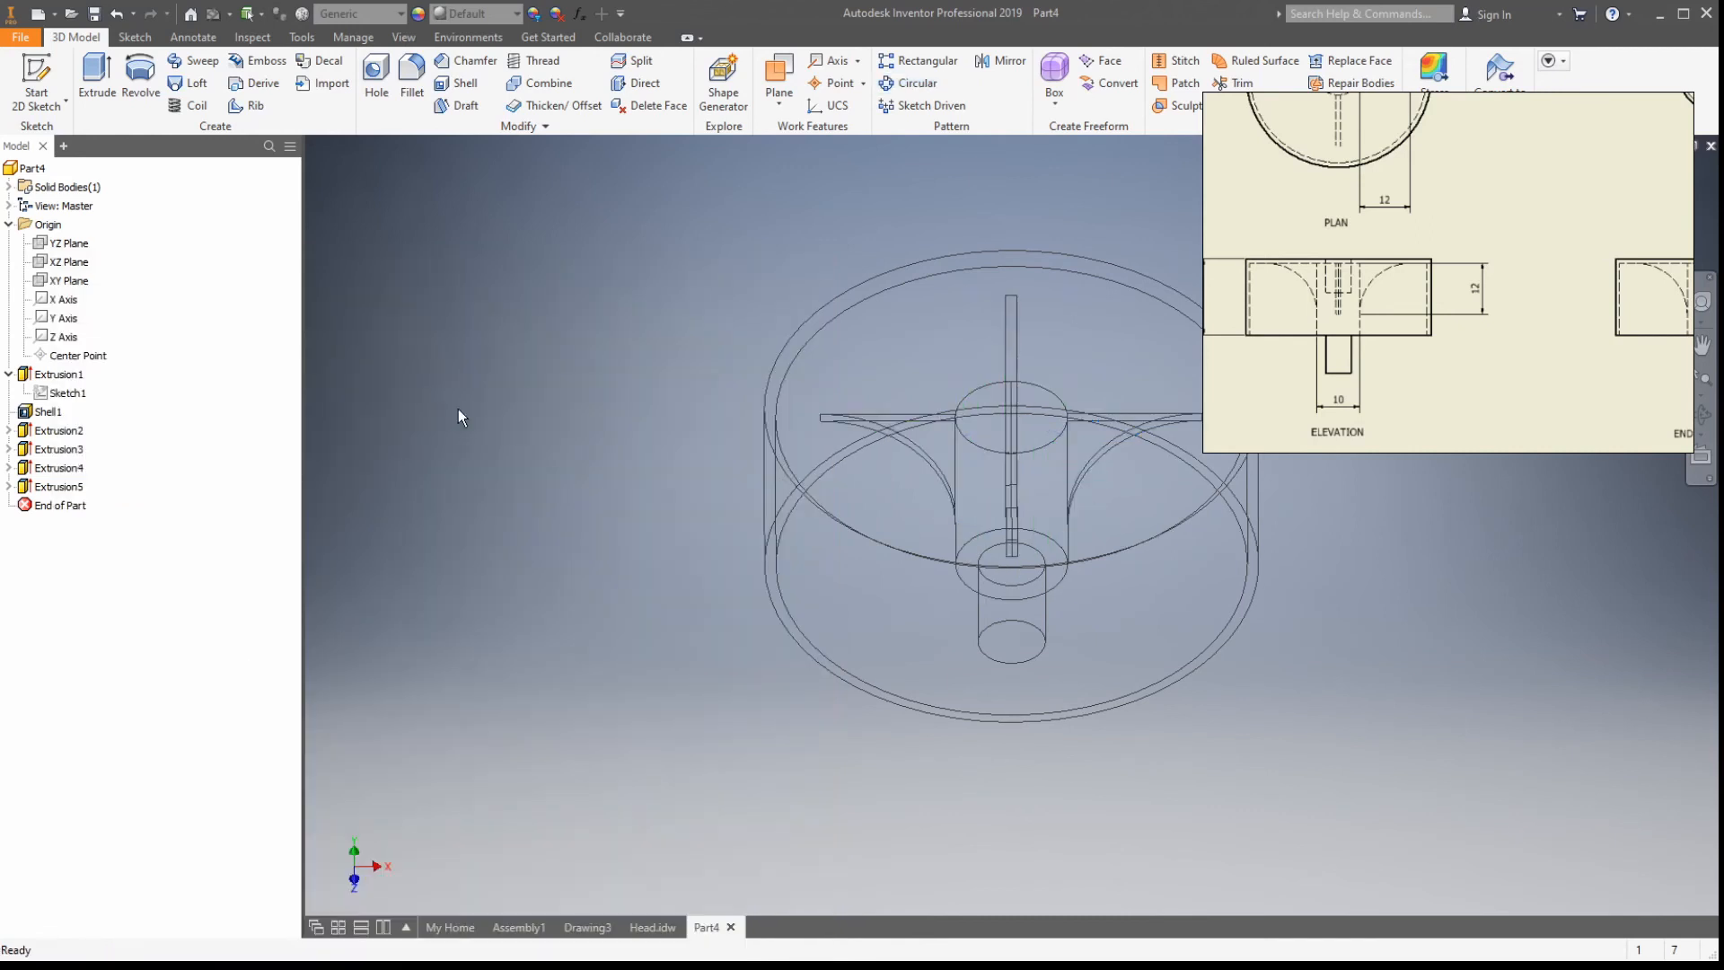
Step: Set the visual style to shaded with visible edges and inspect the ribs from the part's open underside
left_click(1630, 194)
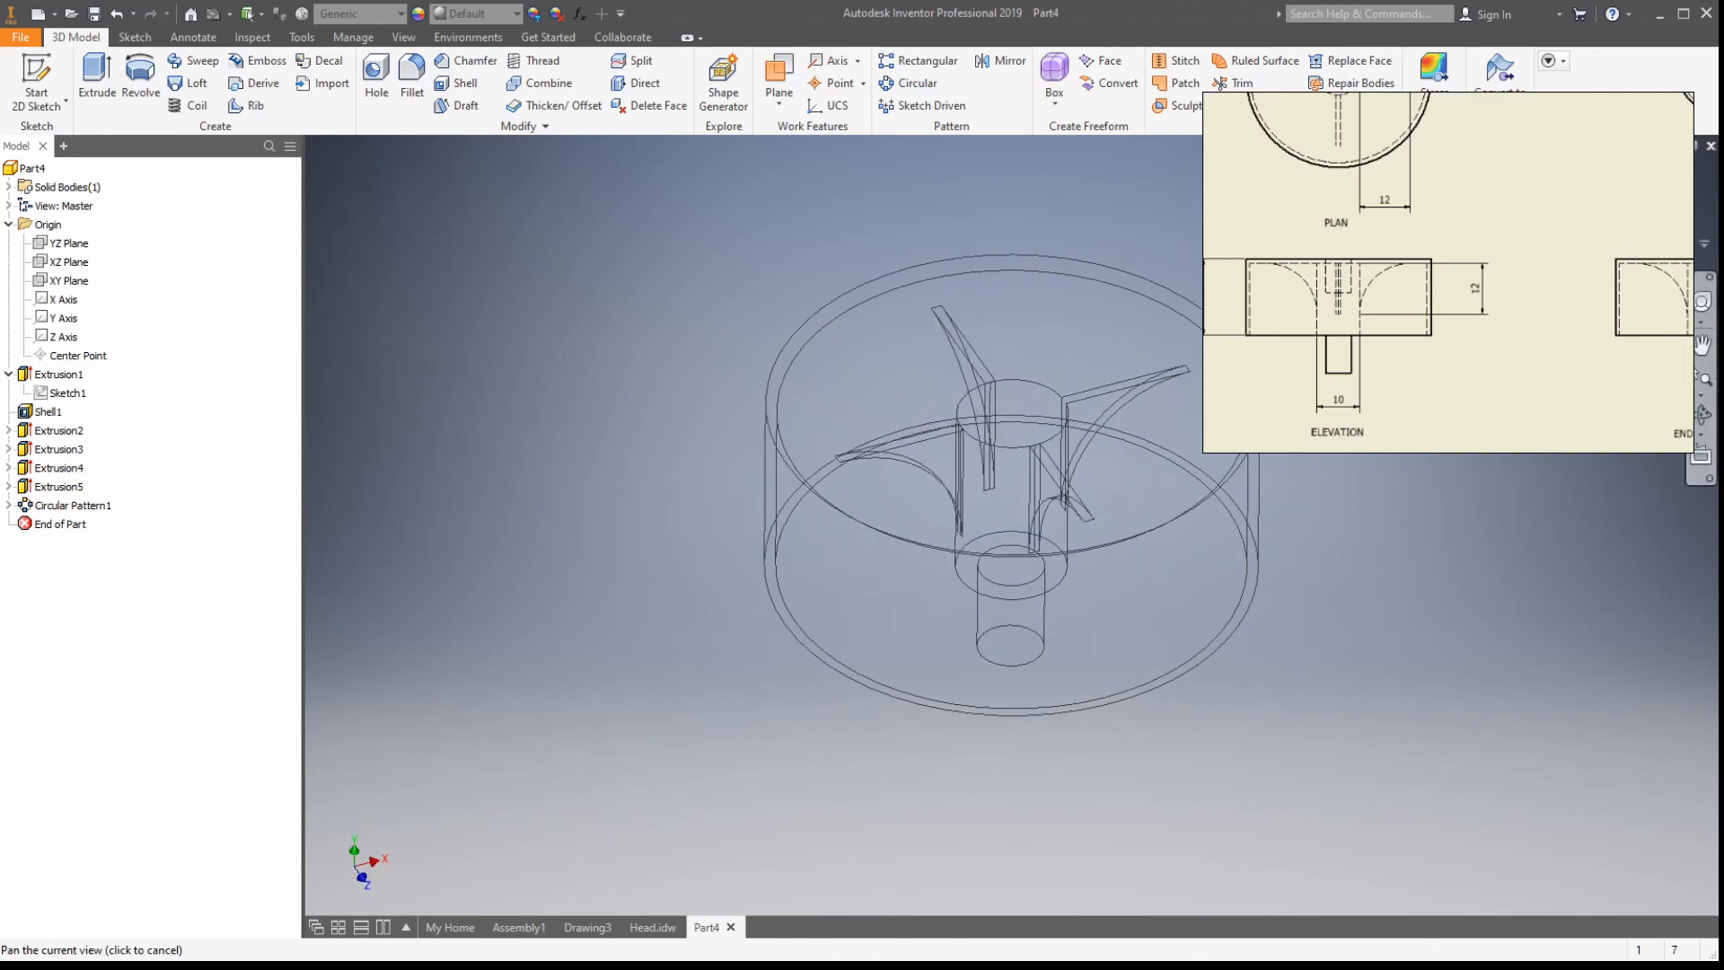
left_click(401, 38)
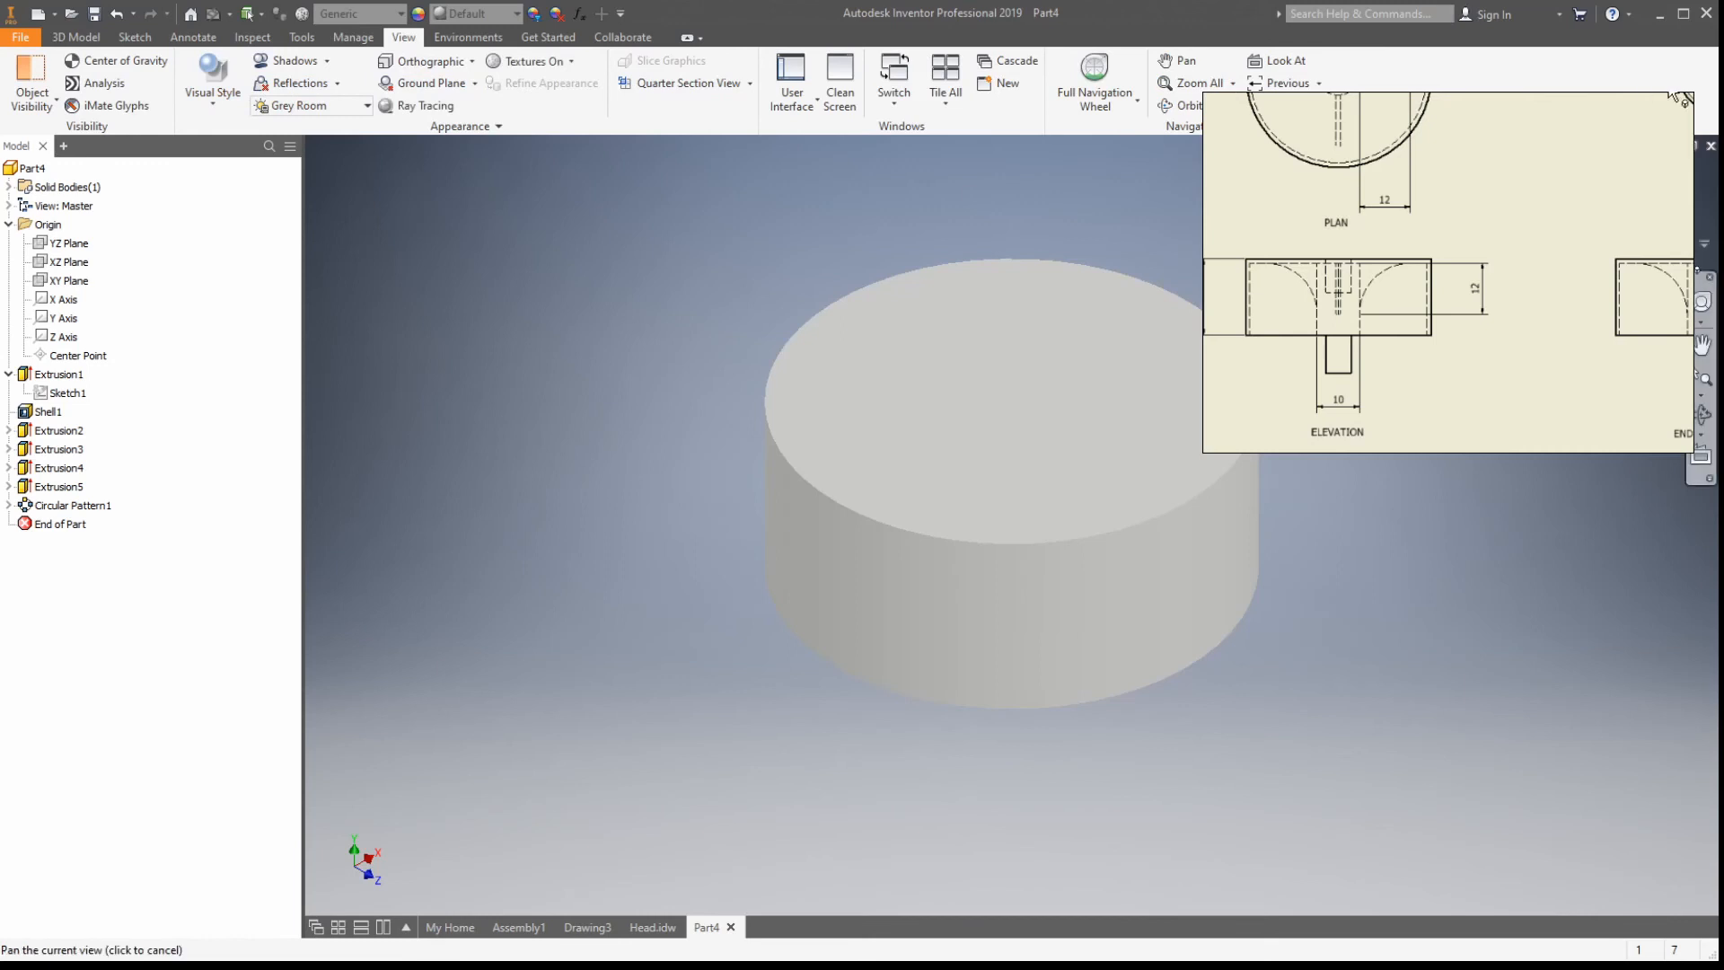
left_click(1636, 212)
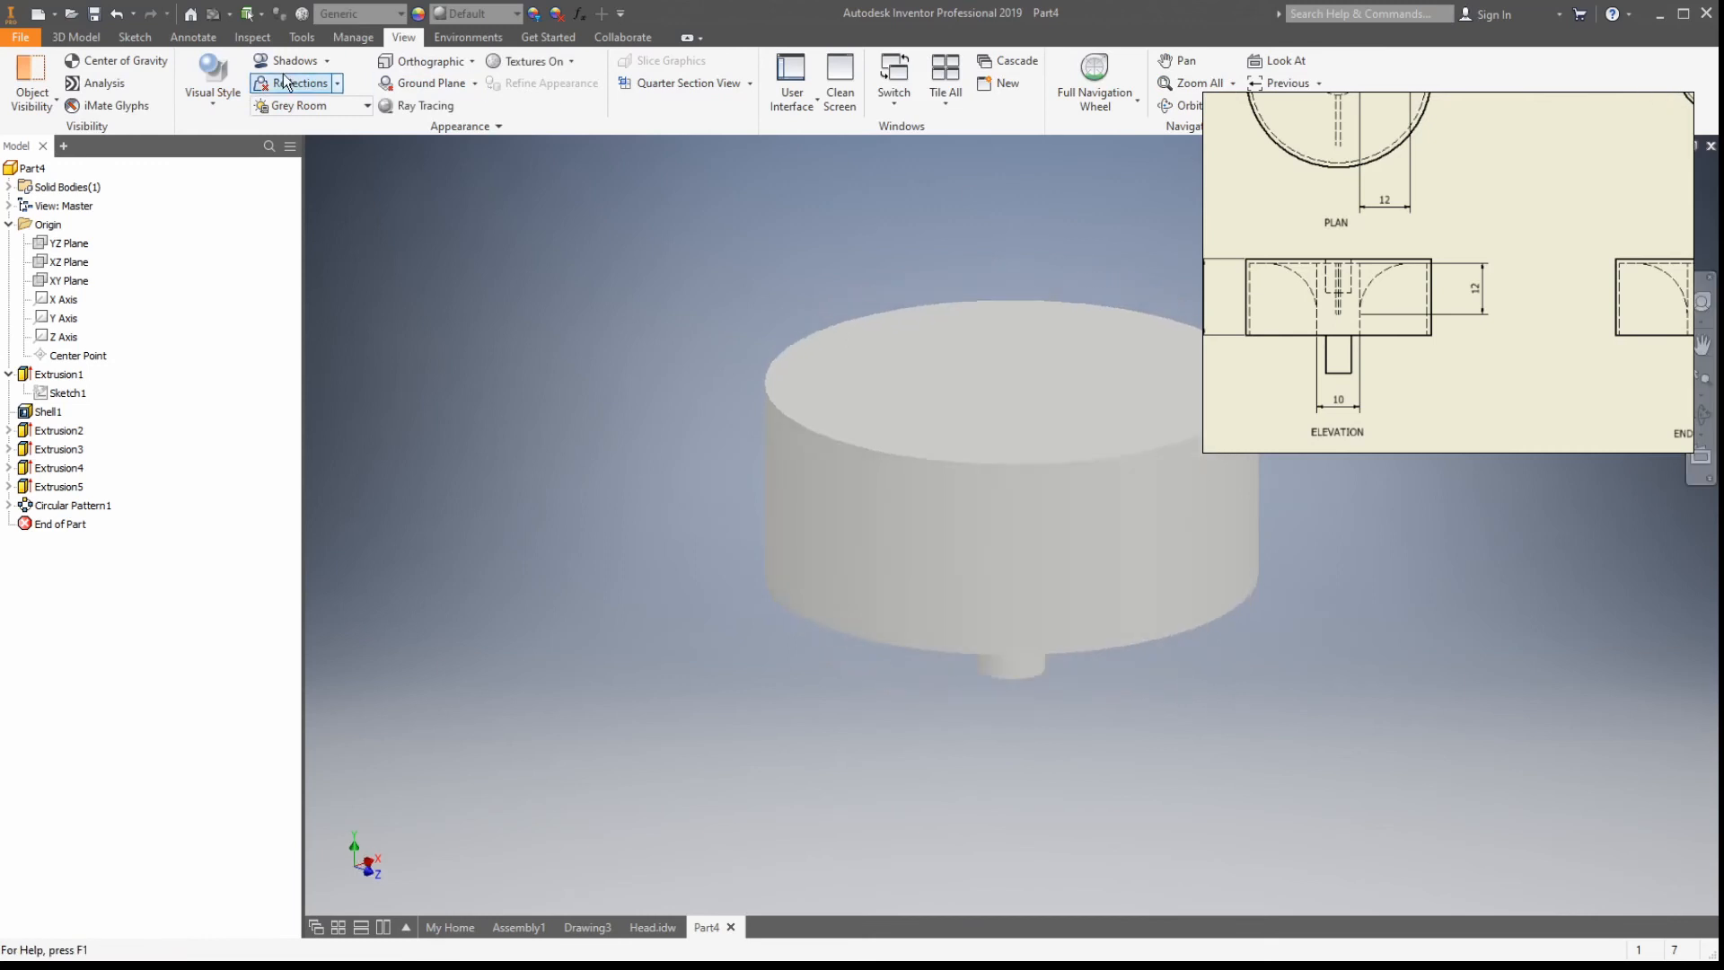
left_click(202, 197)
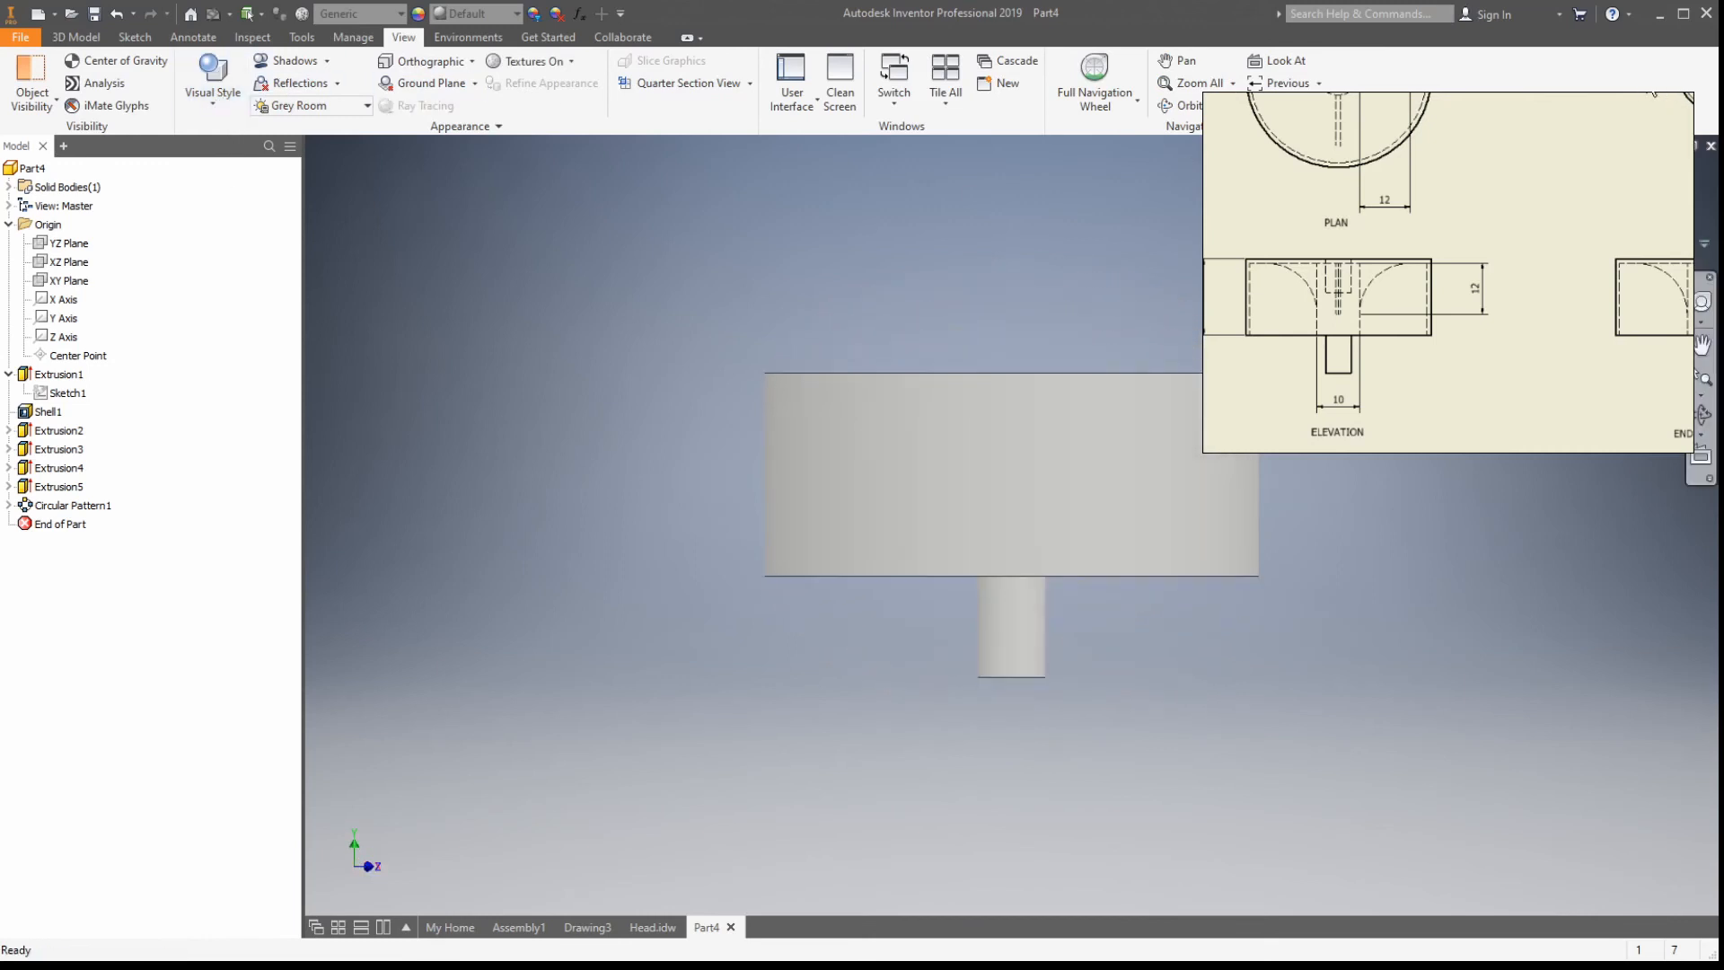
left_click(1672, 223)
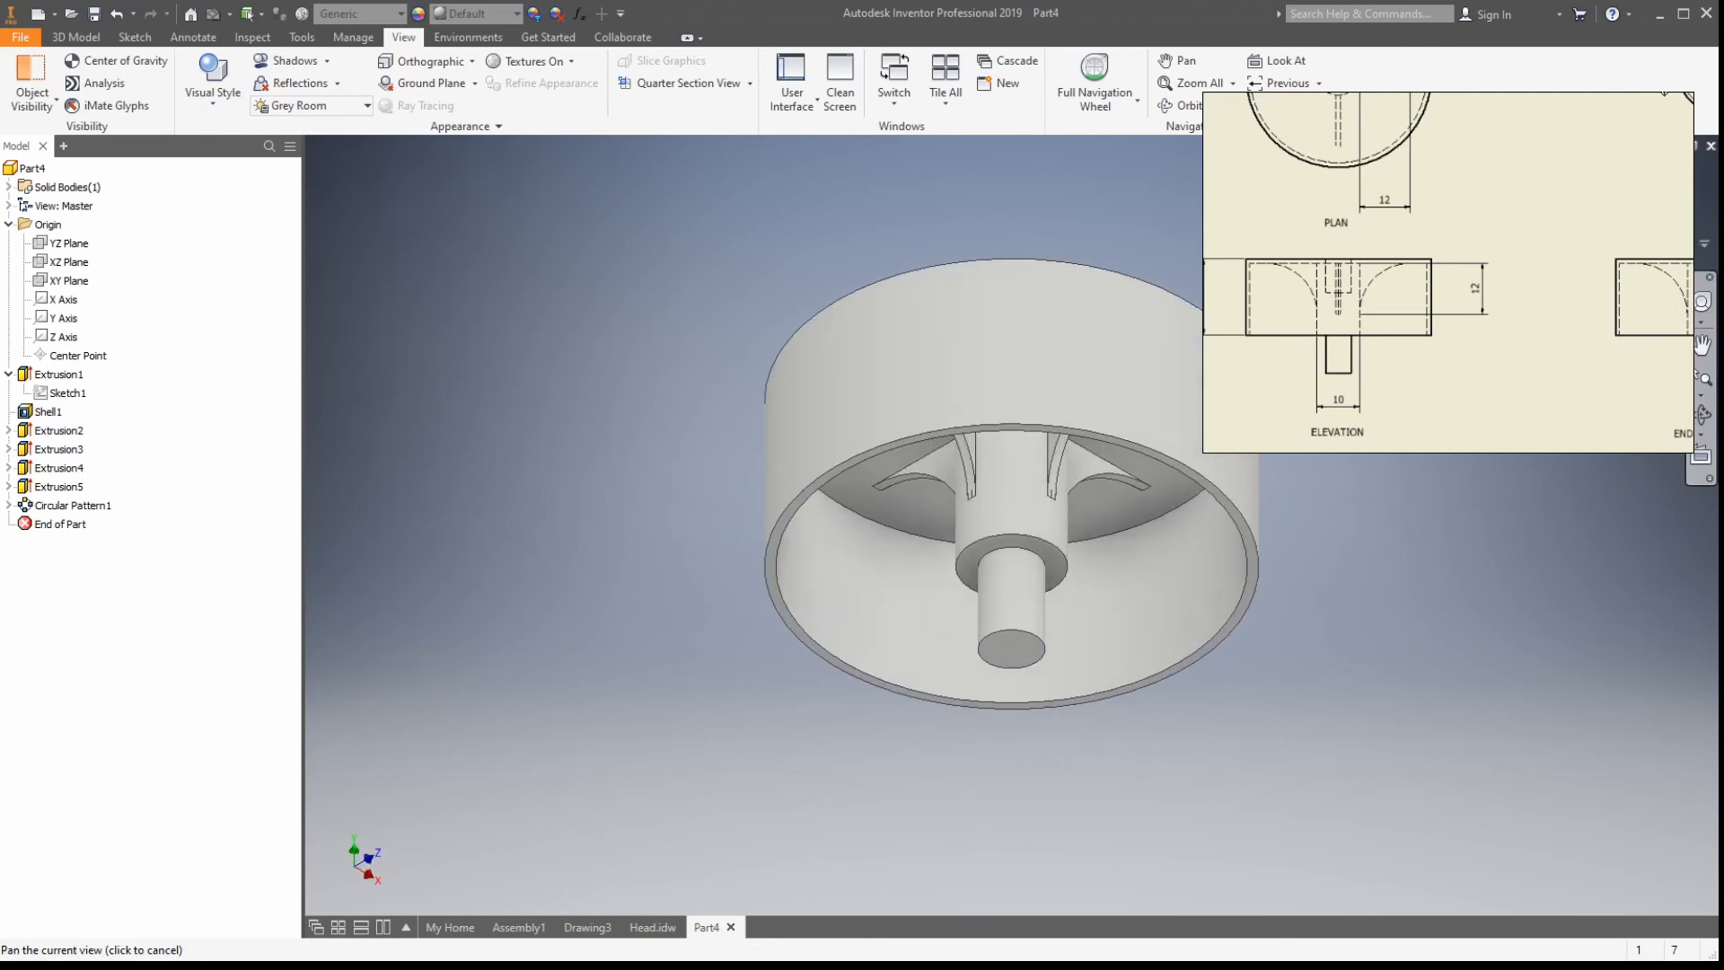
mouse_move(1667, 217)
left_mouse_down()
mouse_move(1667, 194)
mouse_move(1667, 253)
left_mouse_up()
Step: Sketch a 6 mm diameter circle centred on the part's closed circular face and finish the sketch
mouse_move(1526, 208)
left_mouse_down()
mouse_move(1579, 351)
mouse_move(1531, 383)
left_mouse_up()
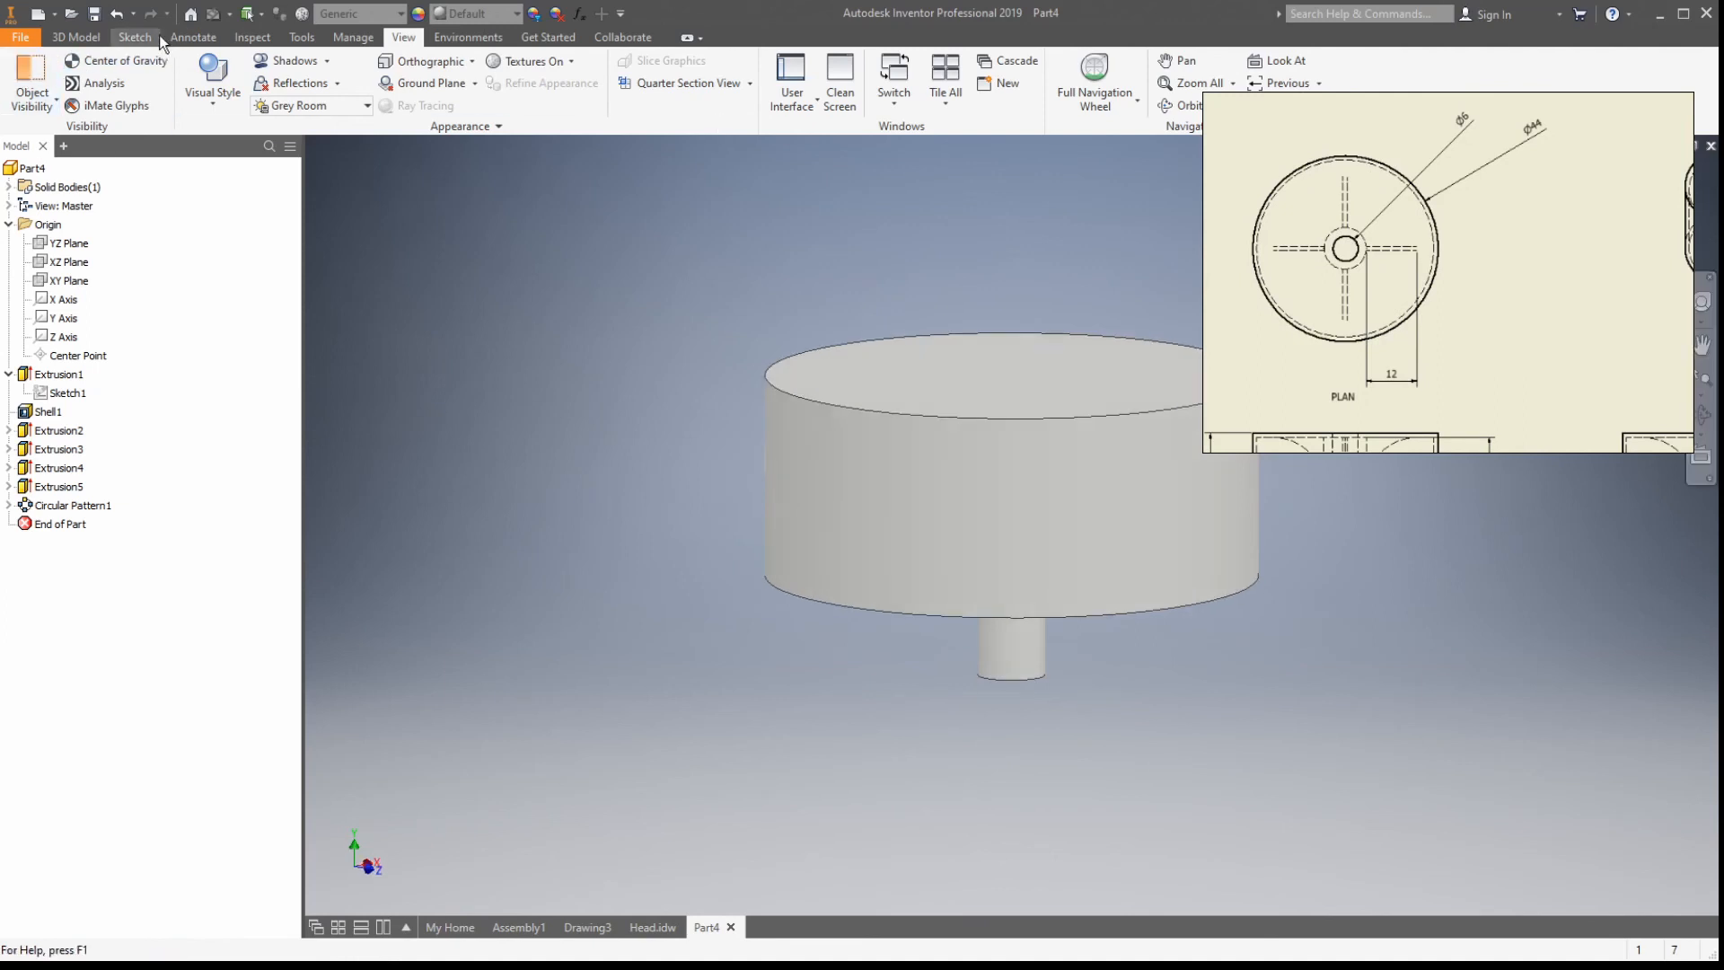
left_click(83, 39)
left_click(36, 85)
left_click(1047, 360)
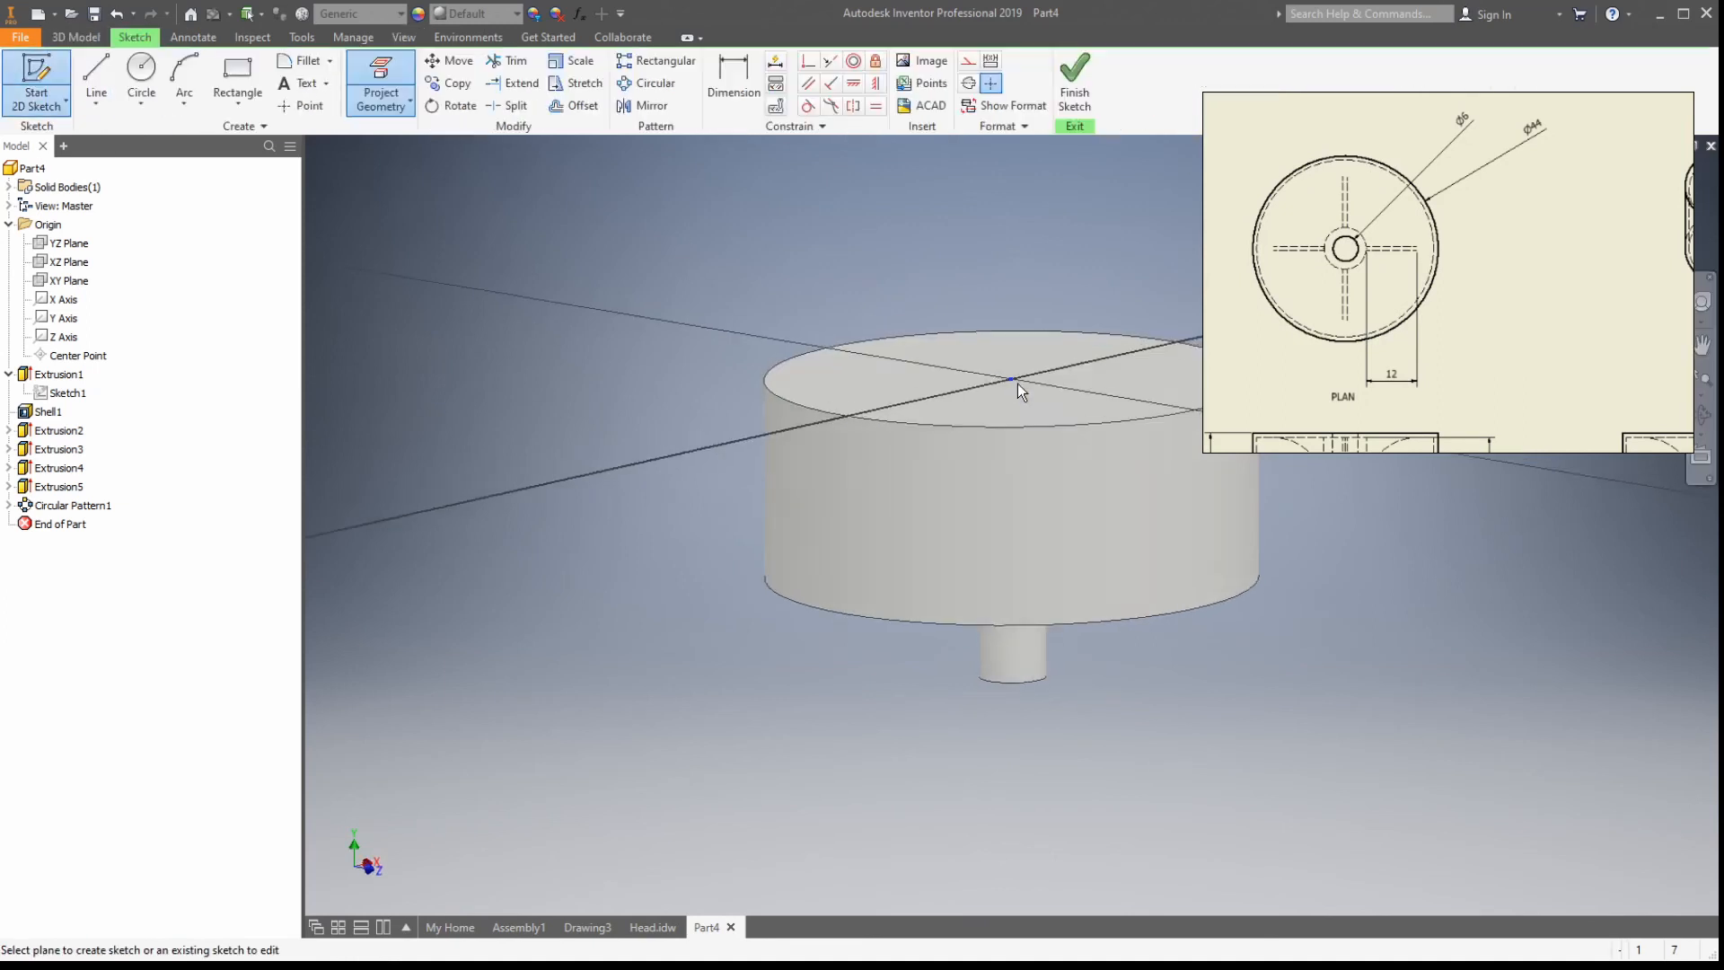
key("c")
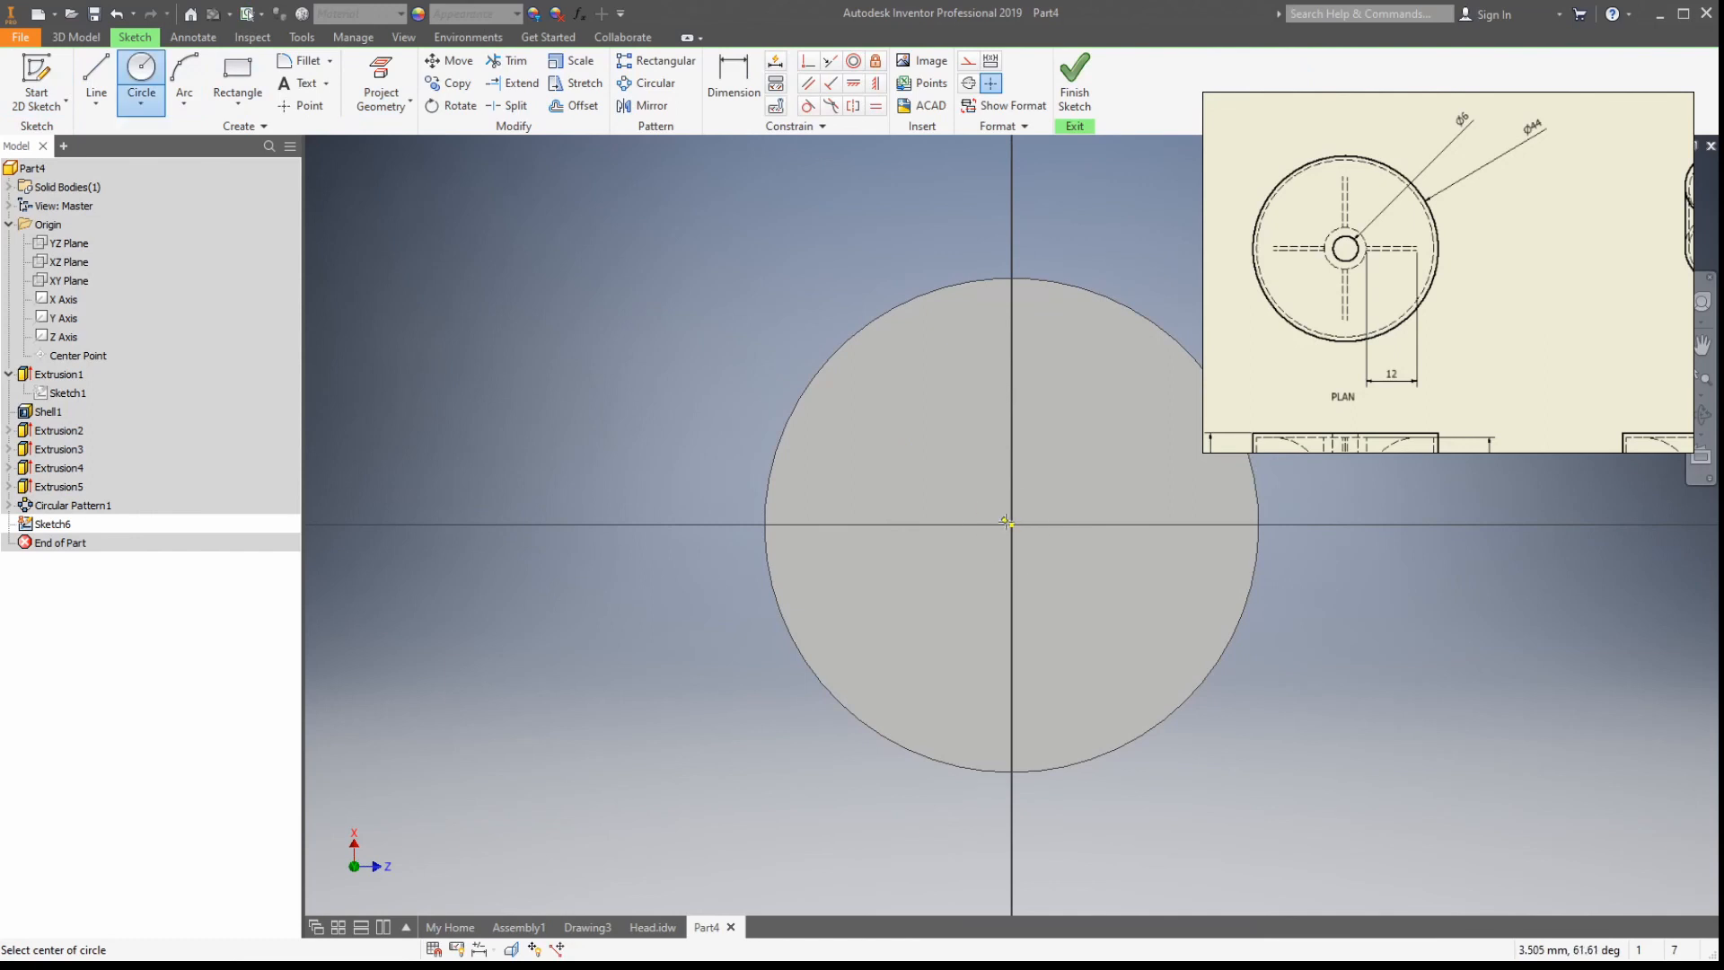
left_click(1012, 525)
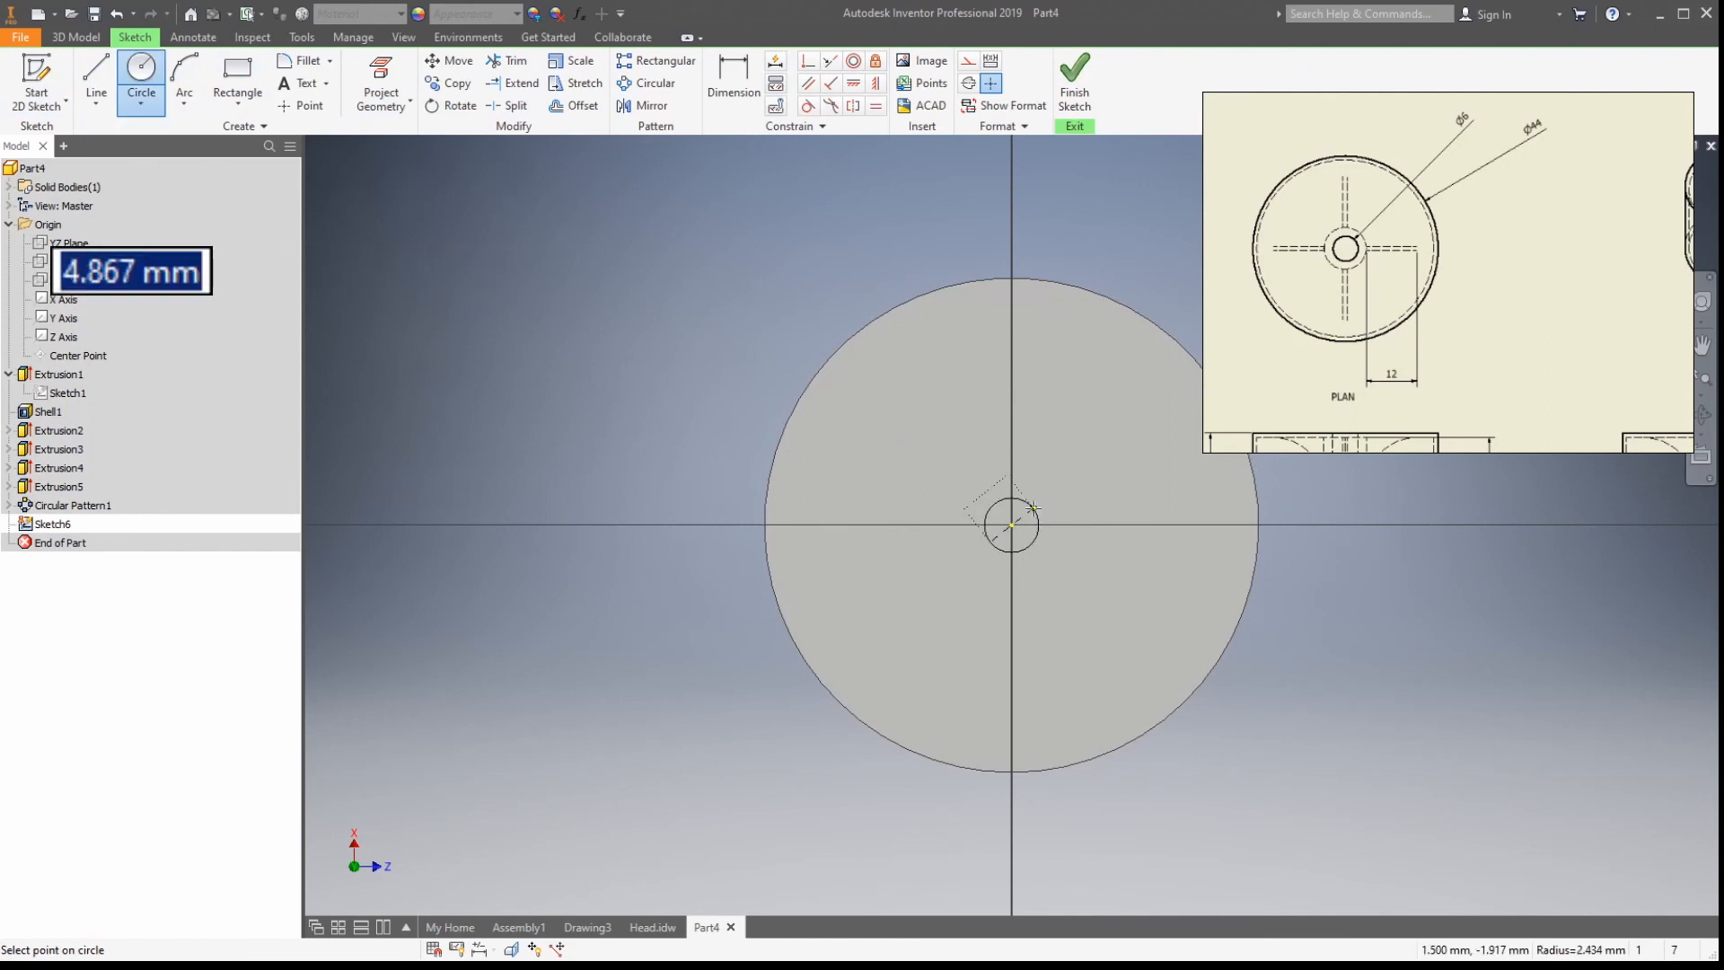
type("6")
key("Tab")
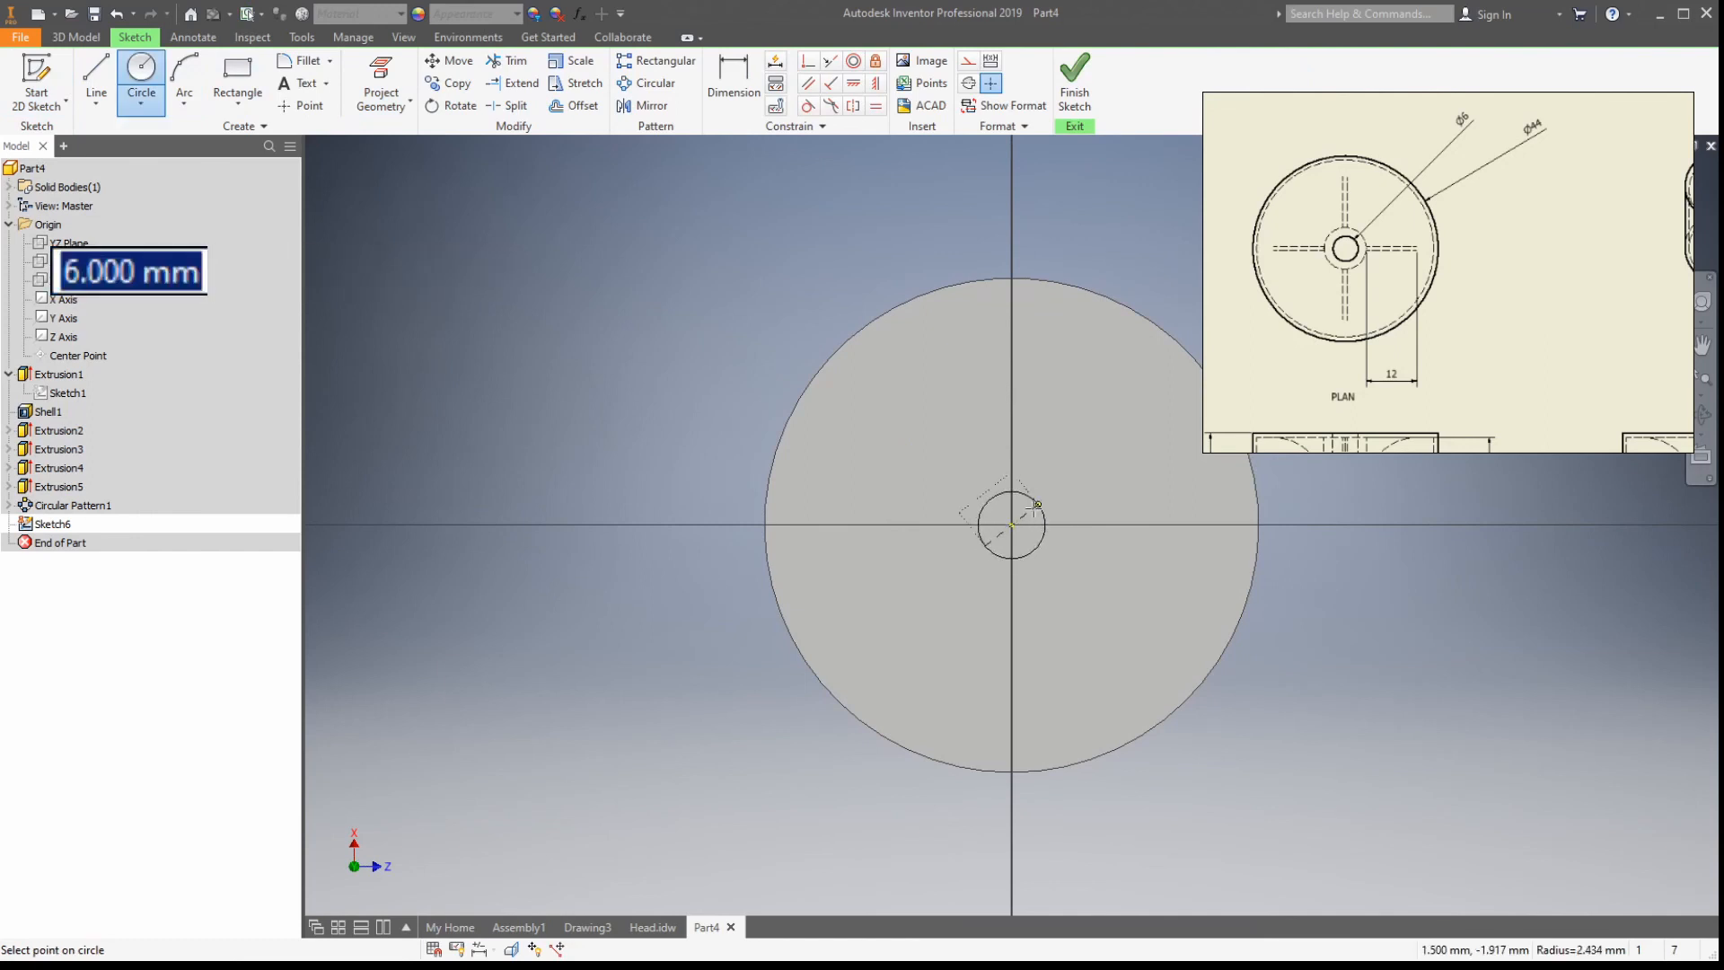
key("Return")
left_click(1072, 133)
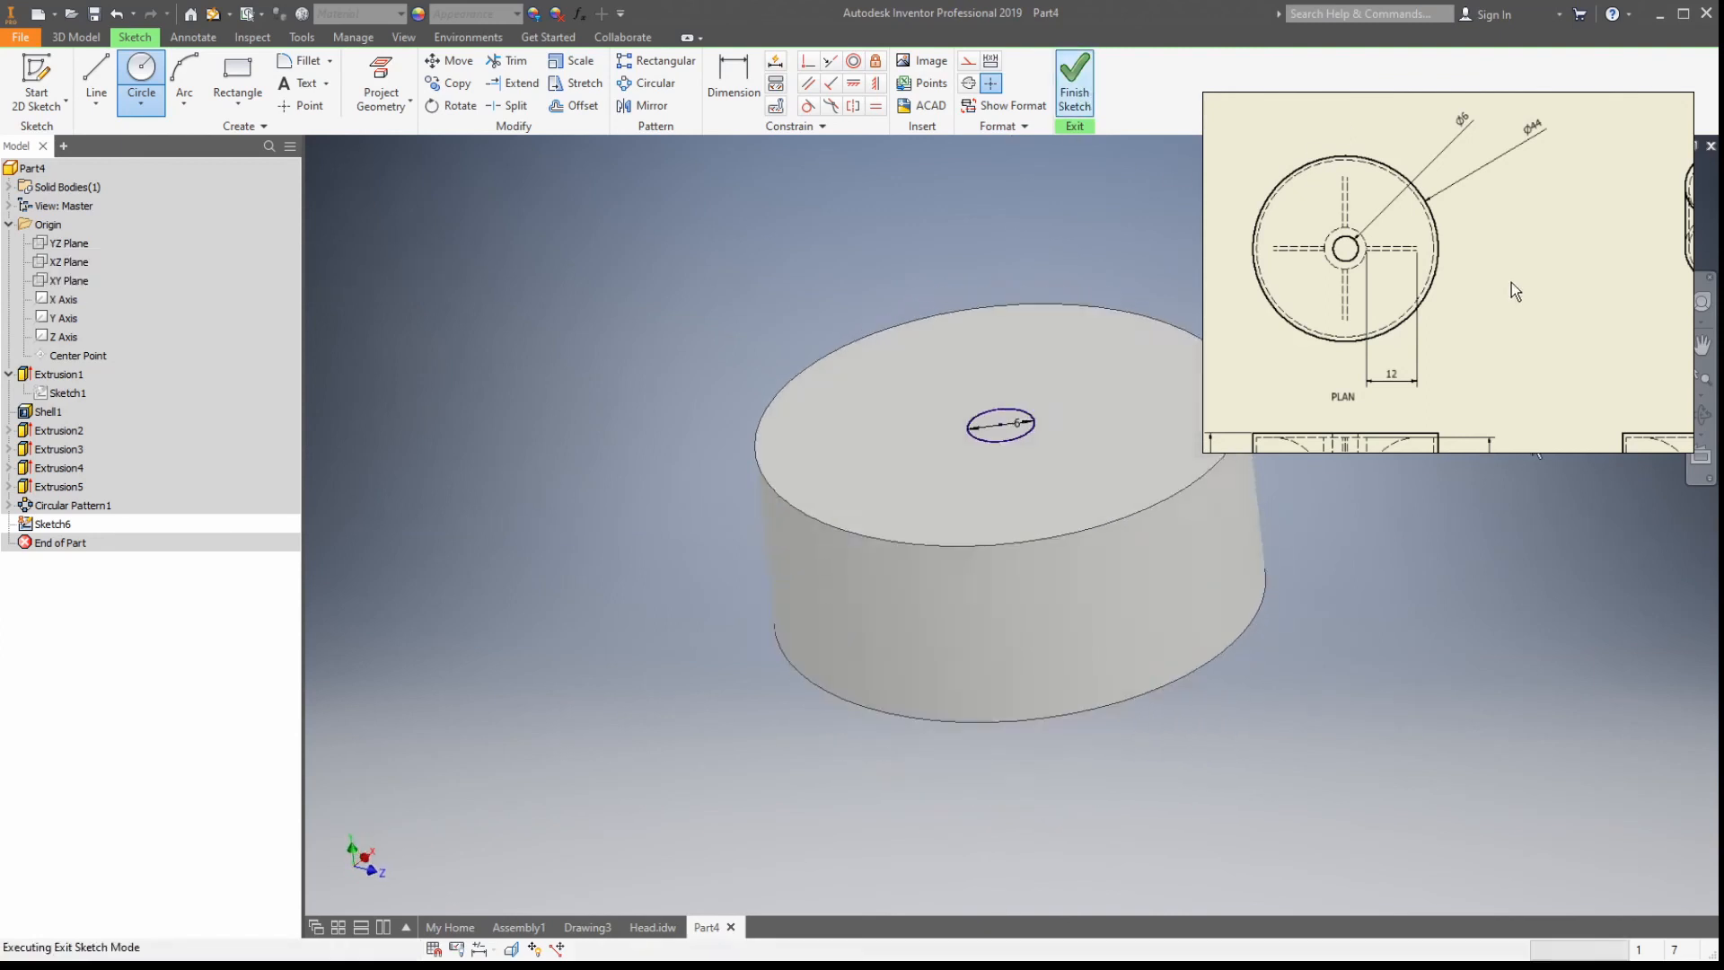
Step: Extrude the 6 mm circle inward as a cut, using the 8 mm depth given in the drawing, and inspect the hole
scroll(1511, 282, "down", 5)
scroll(1588, 290, "up", 5)
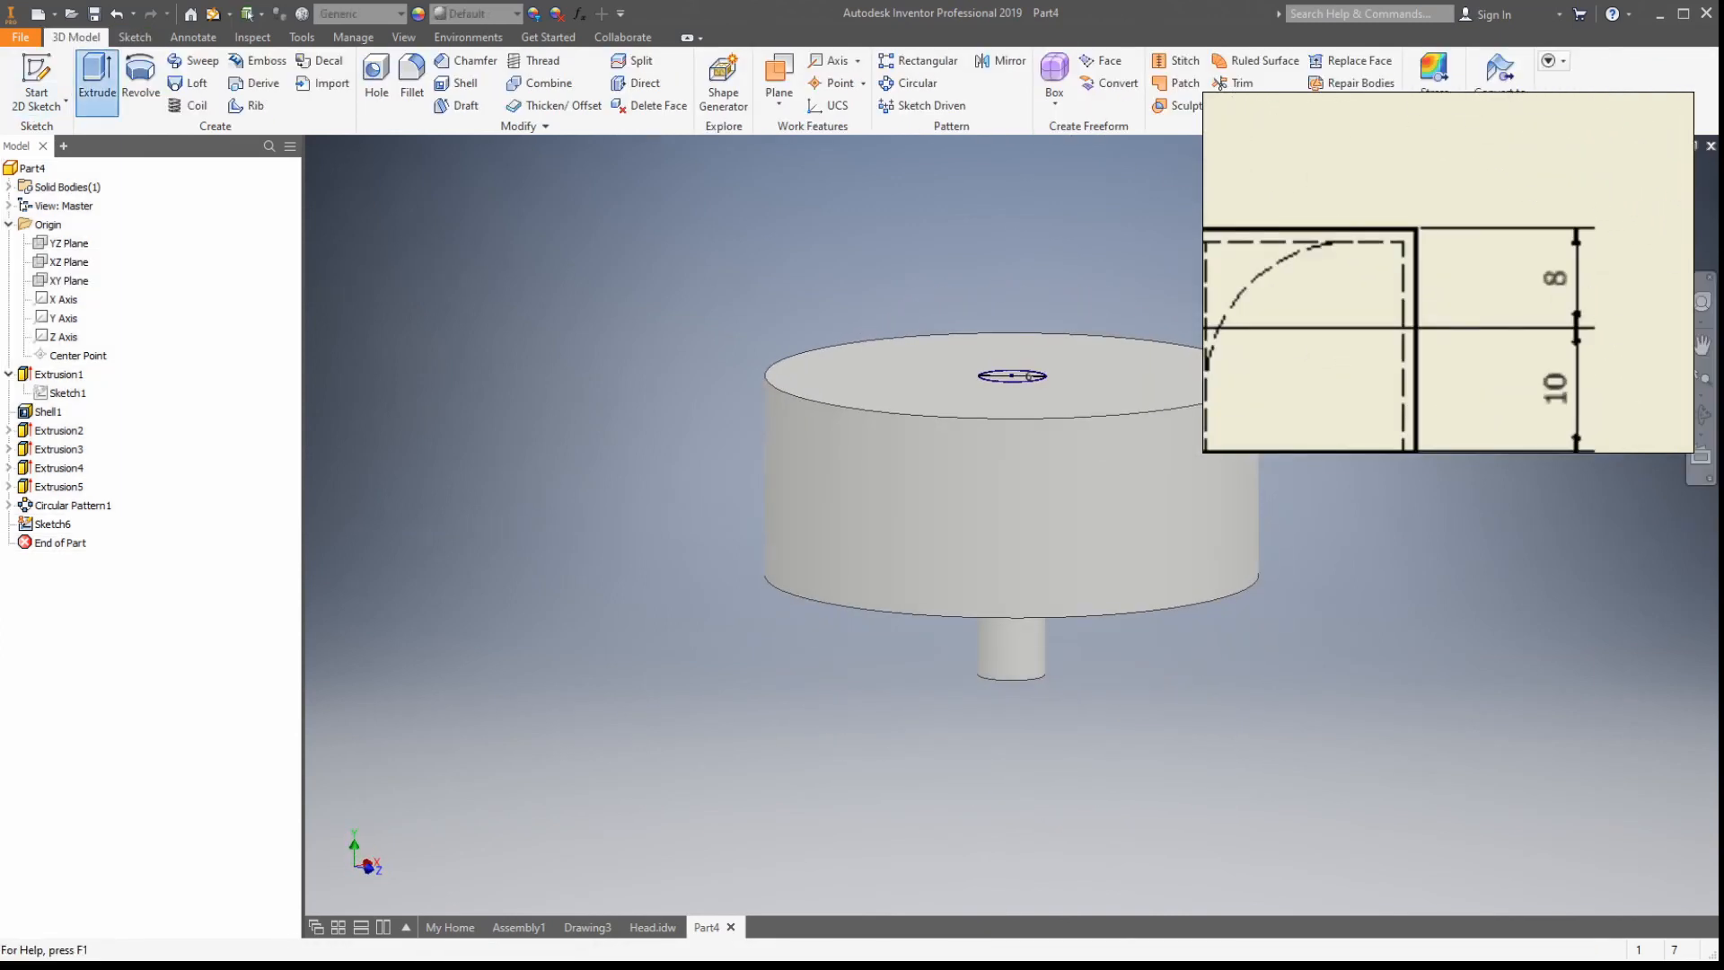
key("e")
left_click(454, 485)
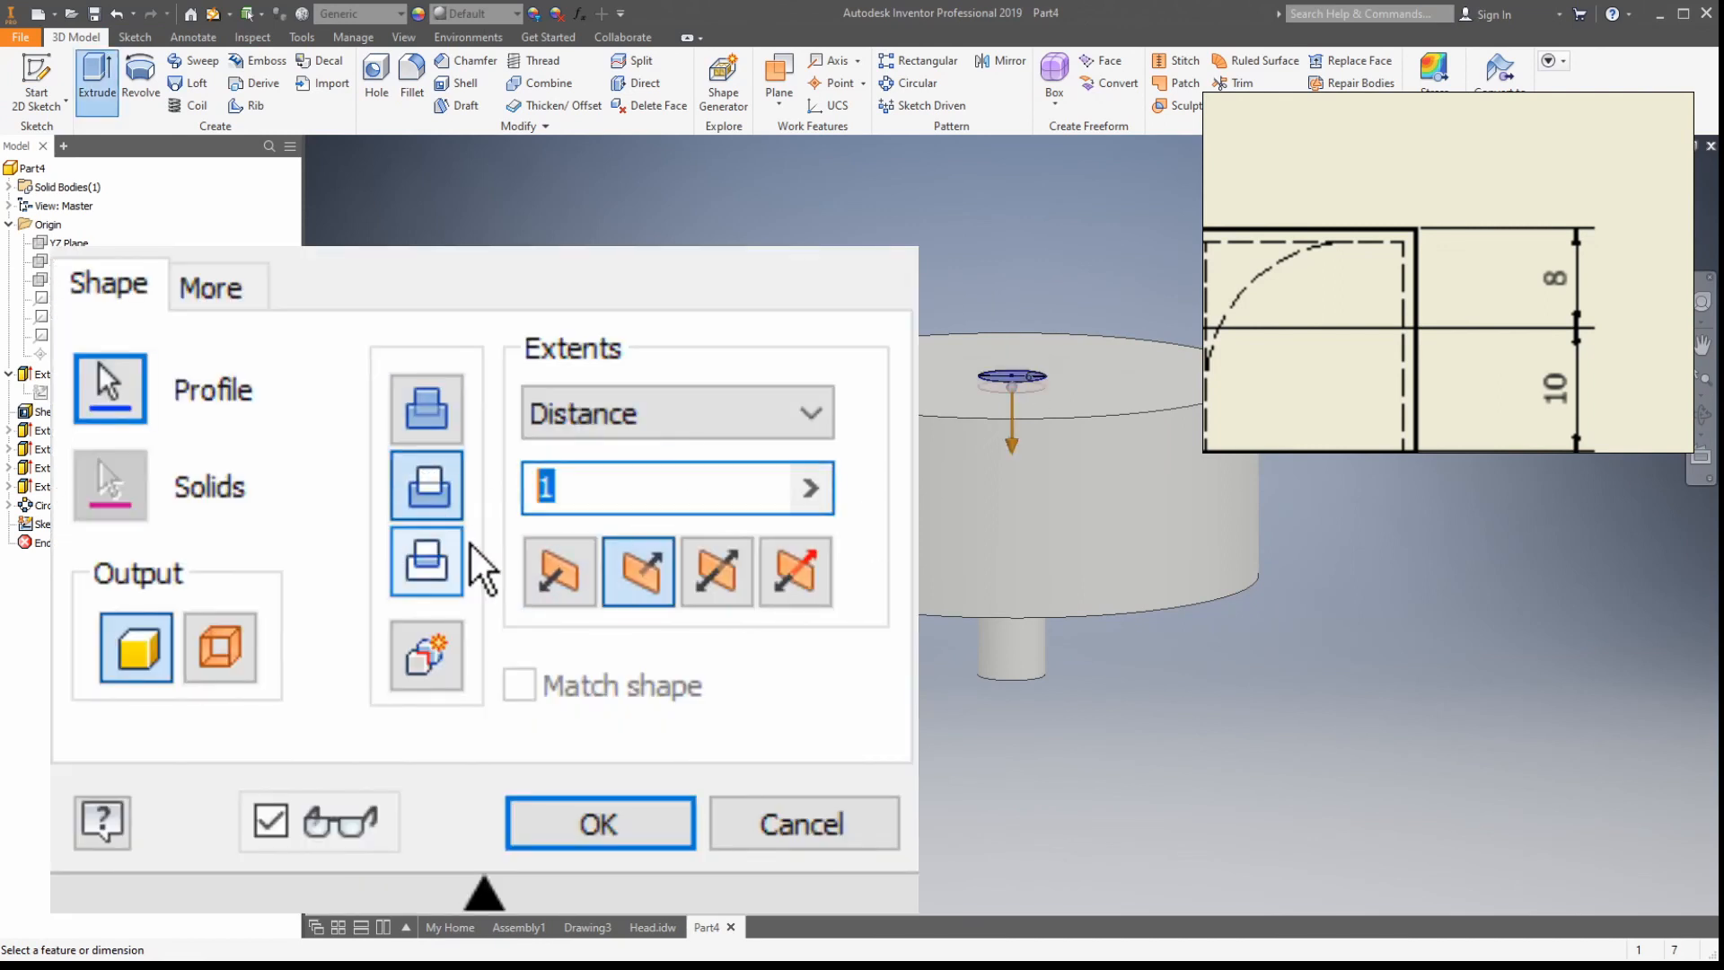
key("Return")
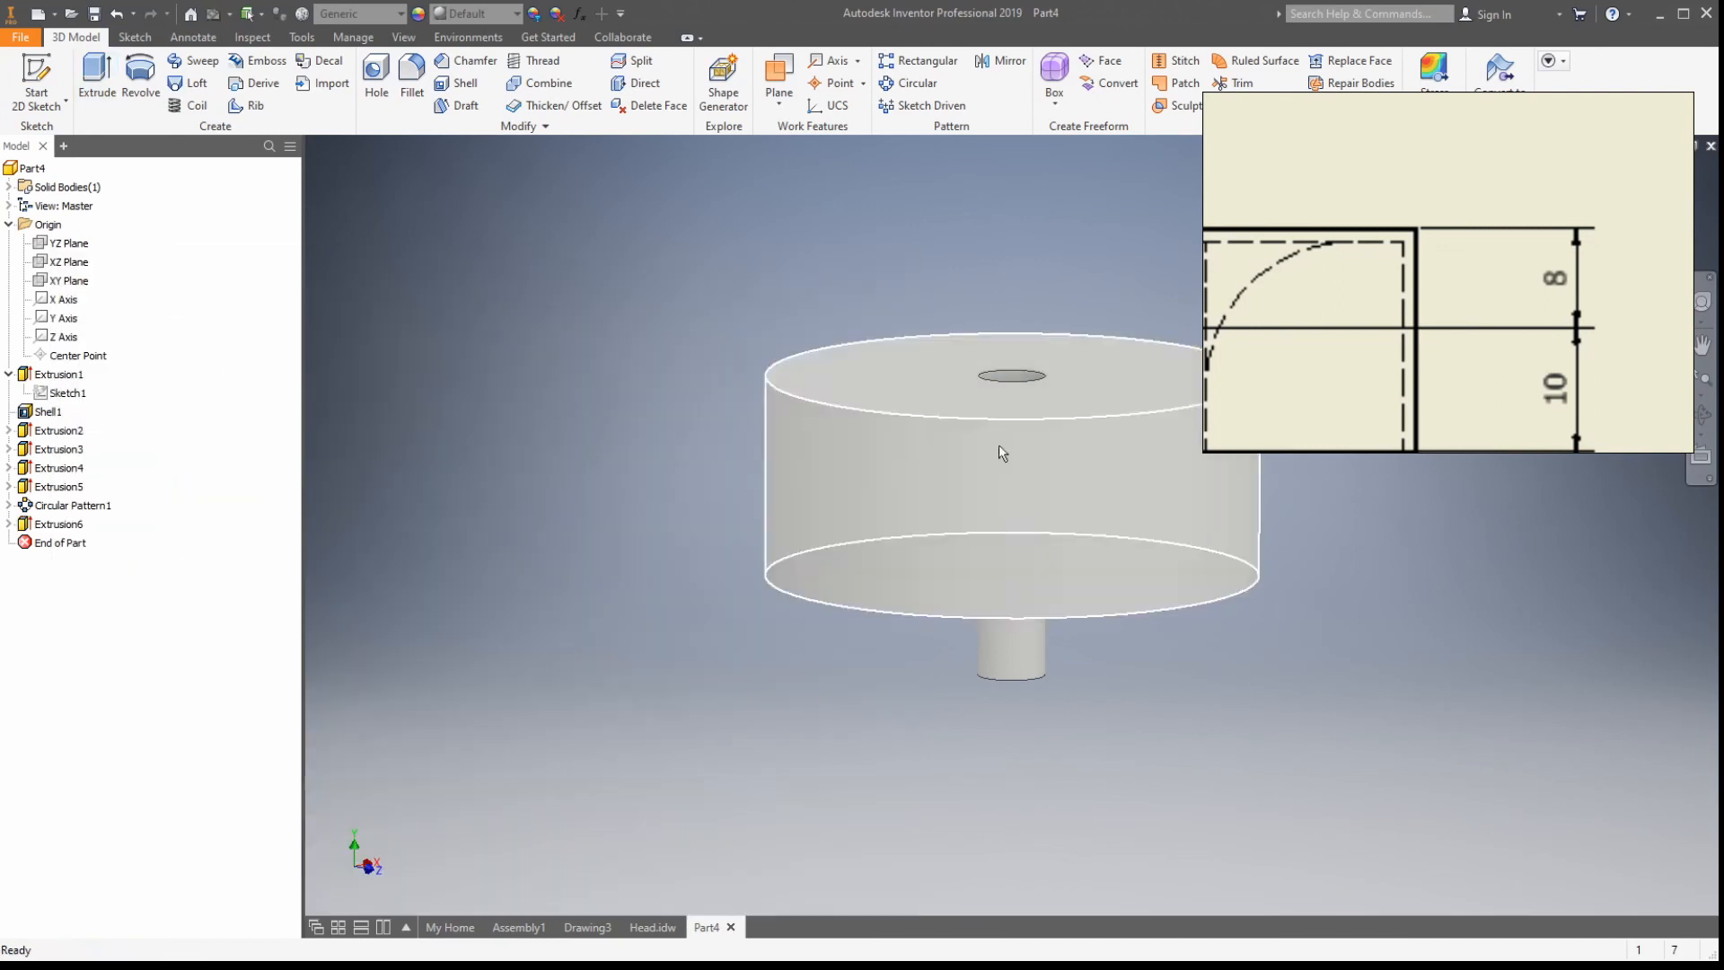
middle_click_drag(1157, 286, 1162, 364, "shift")
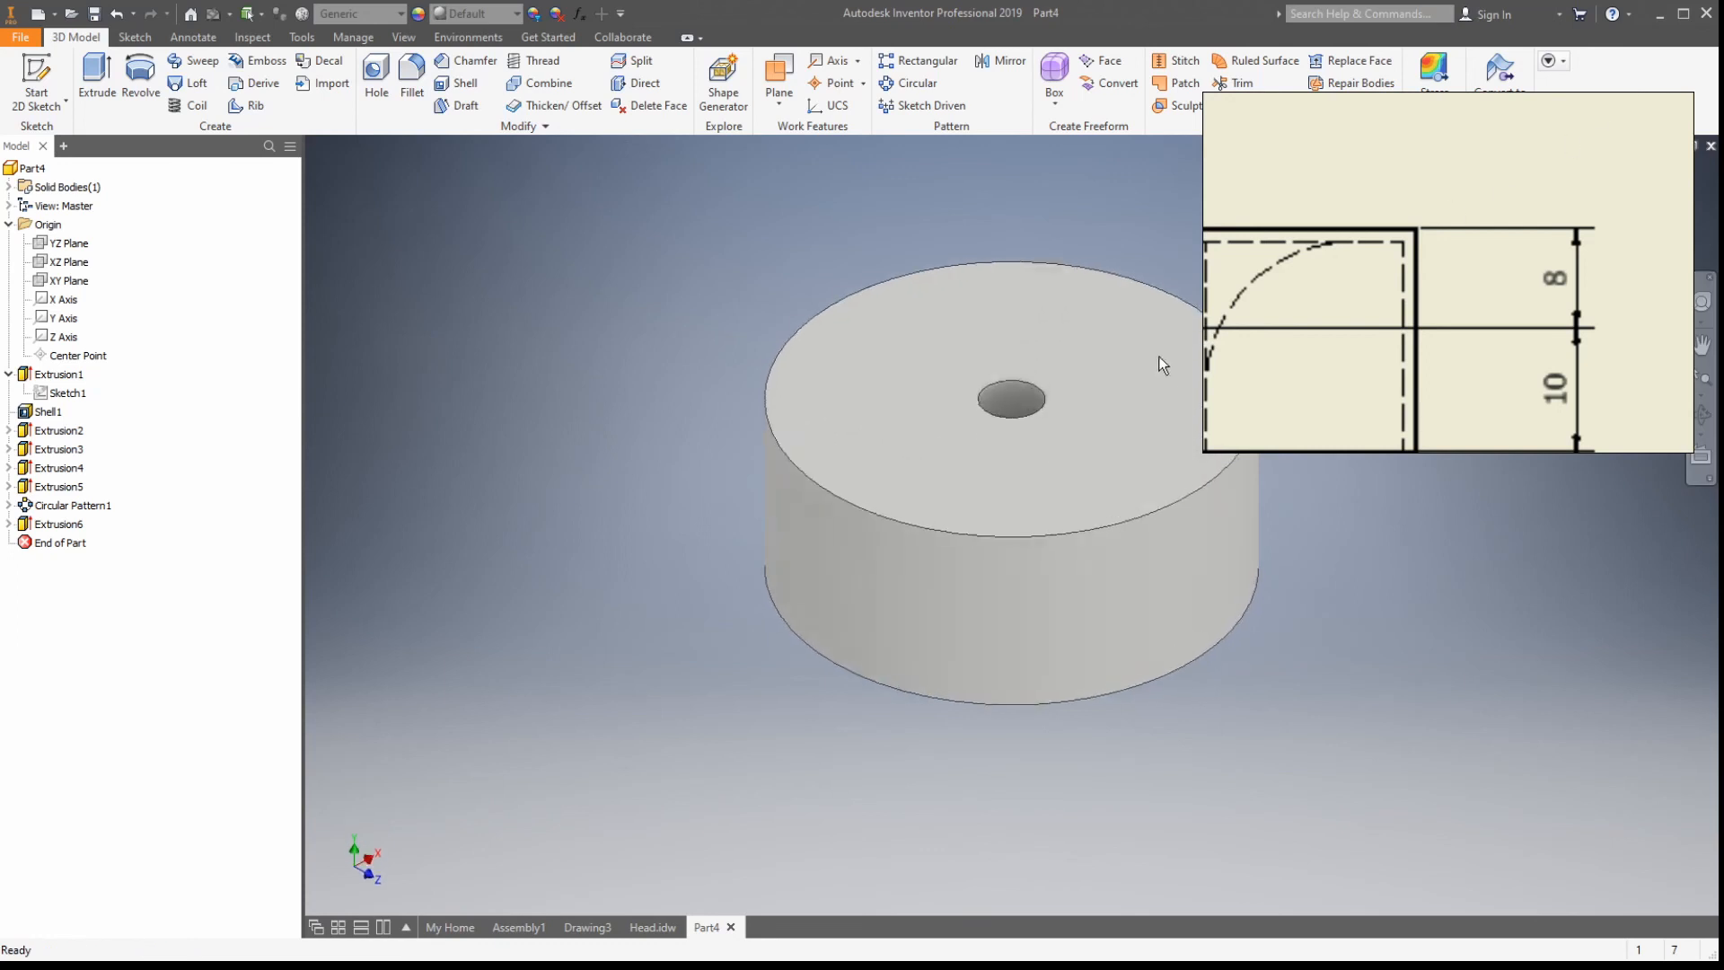
scroll(1084, 372, "down", 5)
scroll(1118, 395, "up", 8)
left_click_drag(1120, 414, 881, 480)
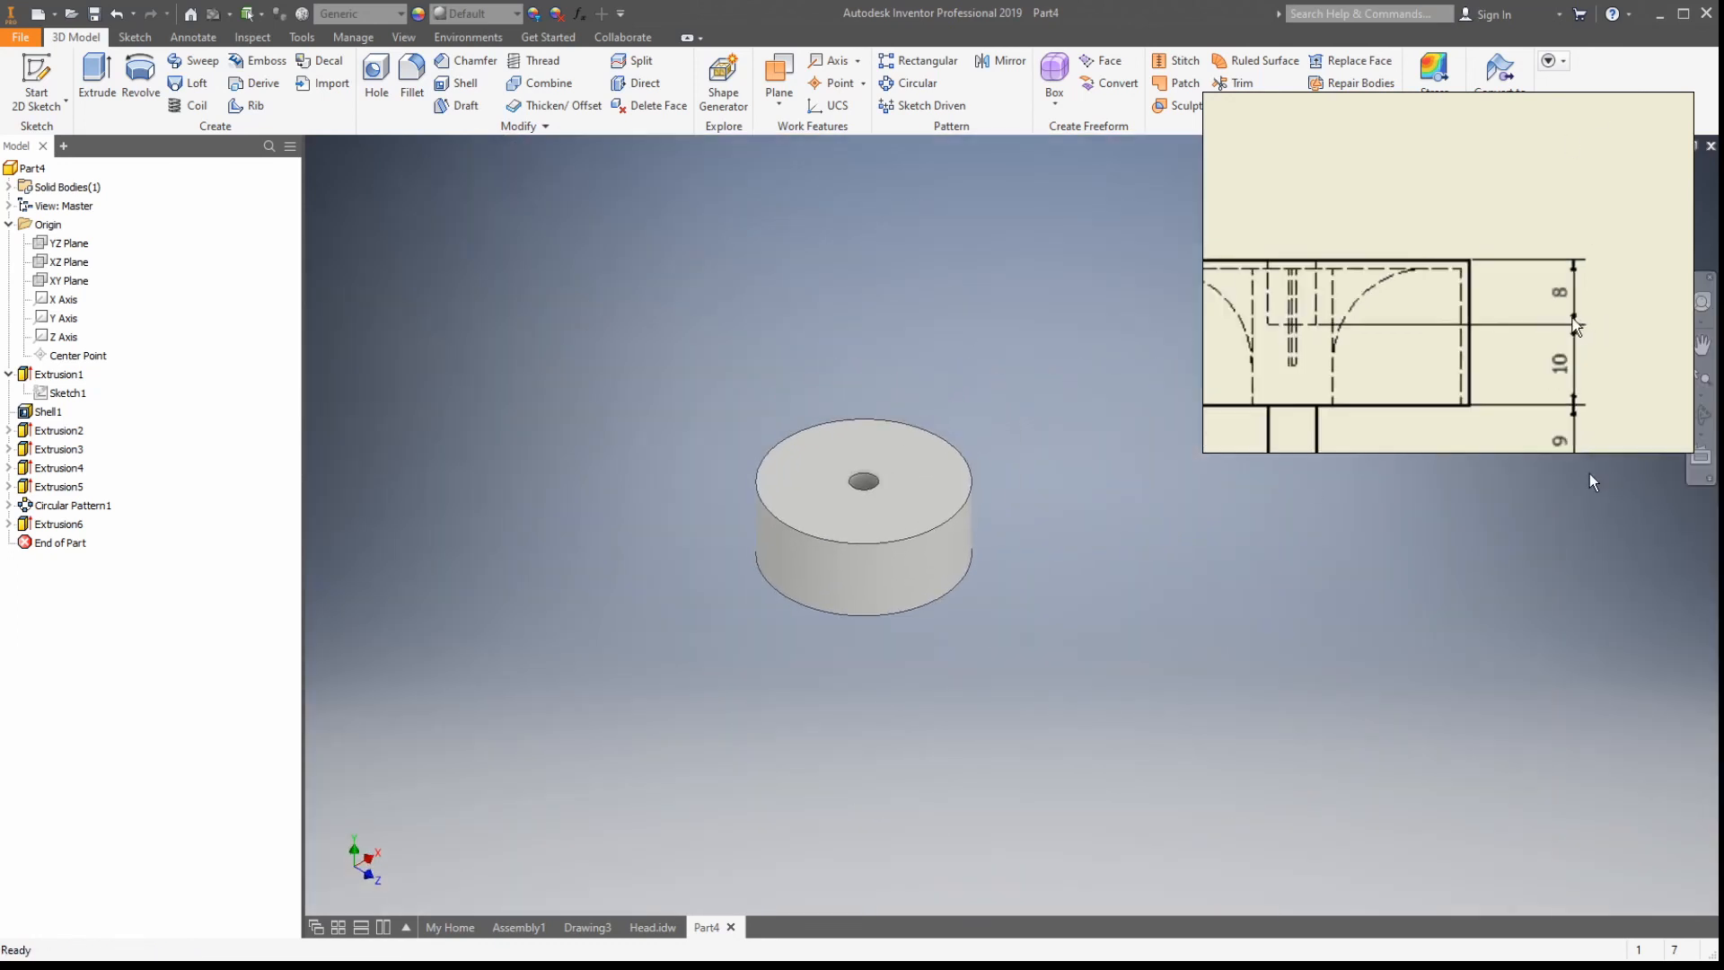